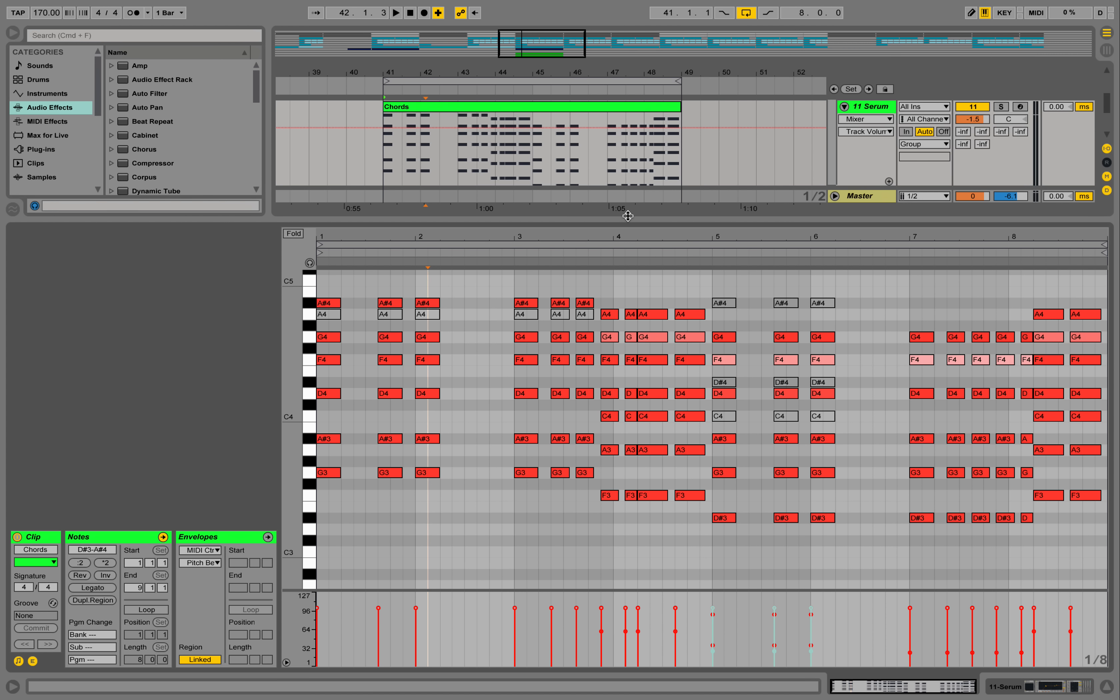
# Play through the Chords clip to hear its pattern and hide the note editor
pyautogui.press('space')
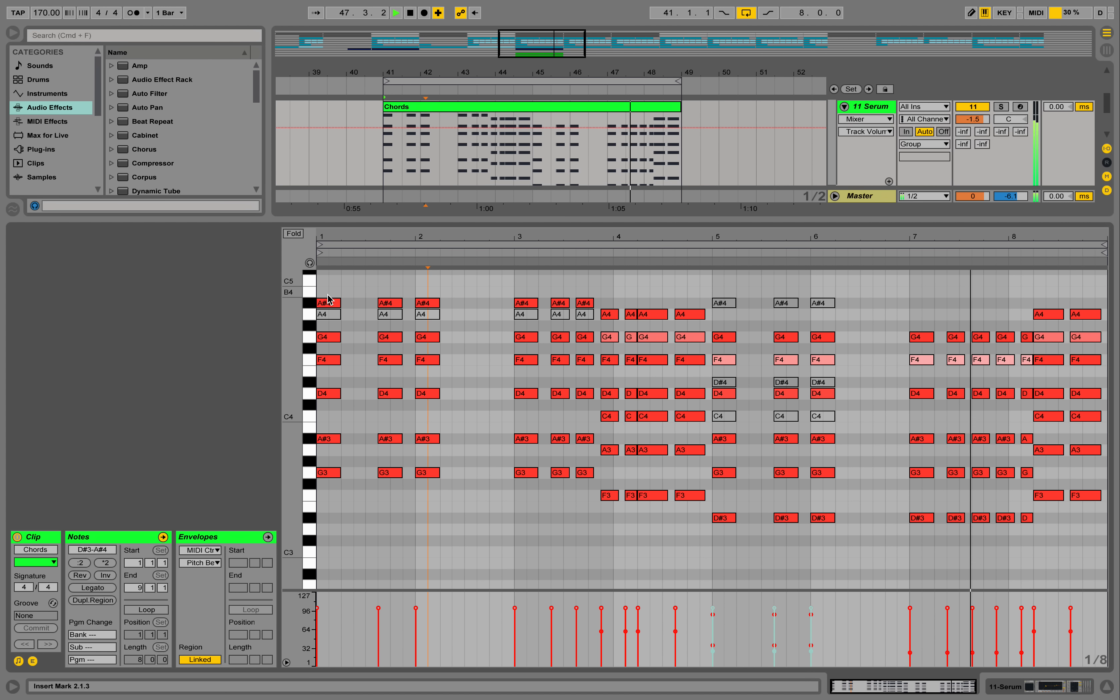
pyautogui.press('space')
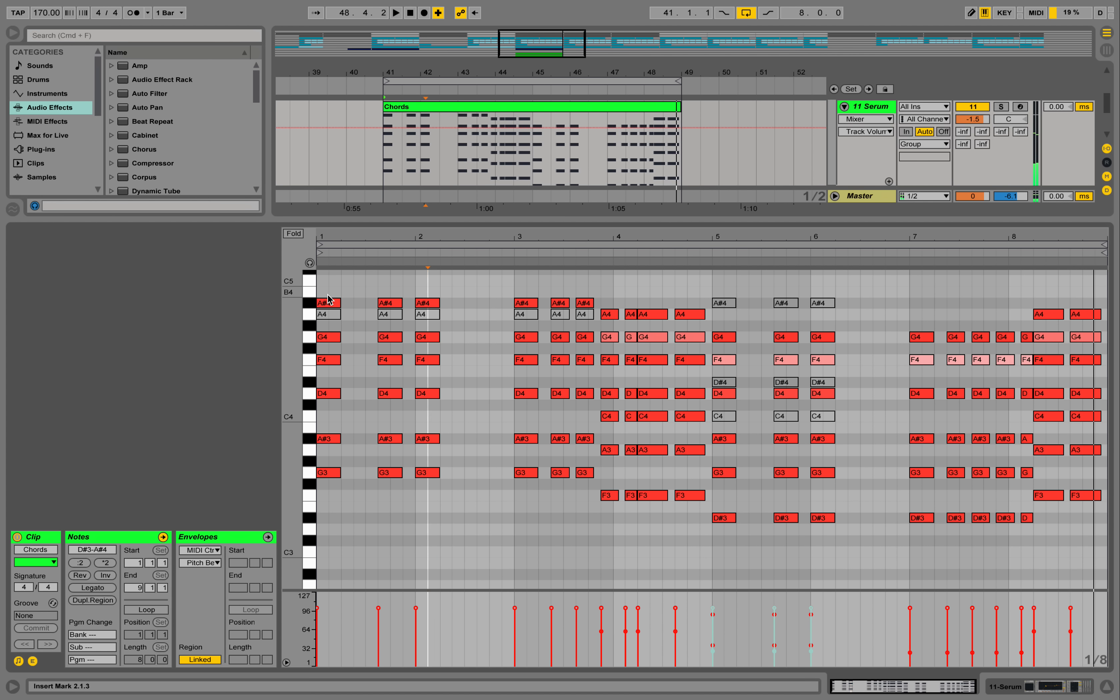
pyautogui.click(1106, 687)
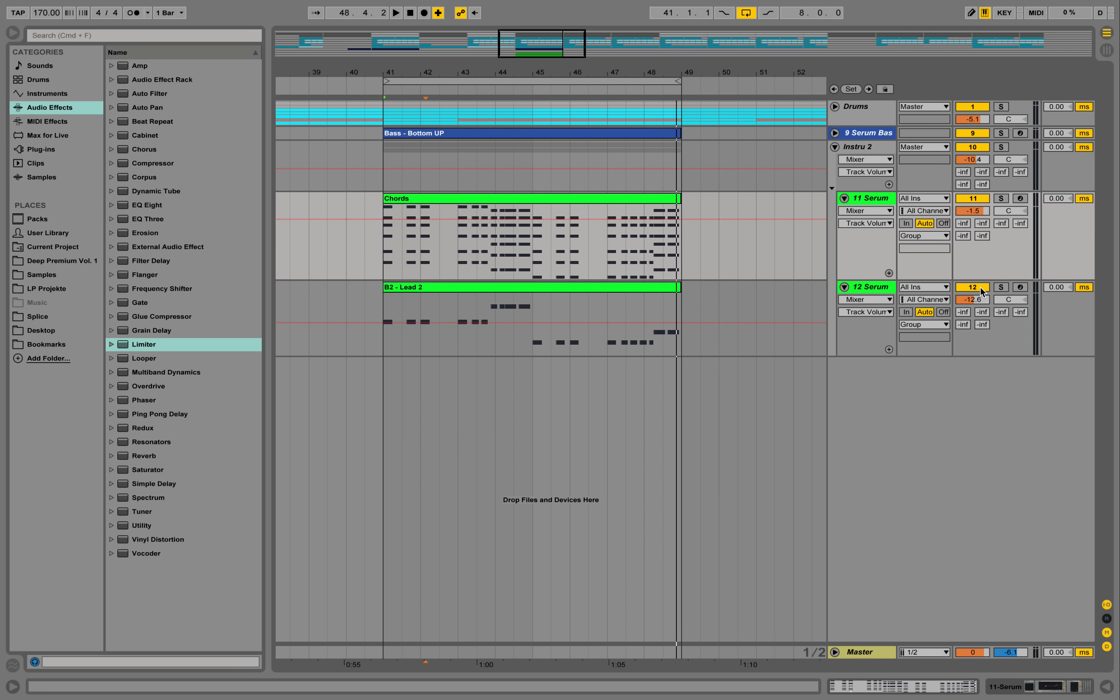
# Deactivate the Drums, Serum Bass and lead Serum tracks, keep the Instru 2 group active, and play the chords track soloed
pyautogui.click(982, 292)
pyautogui.click(972, 147)
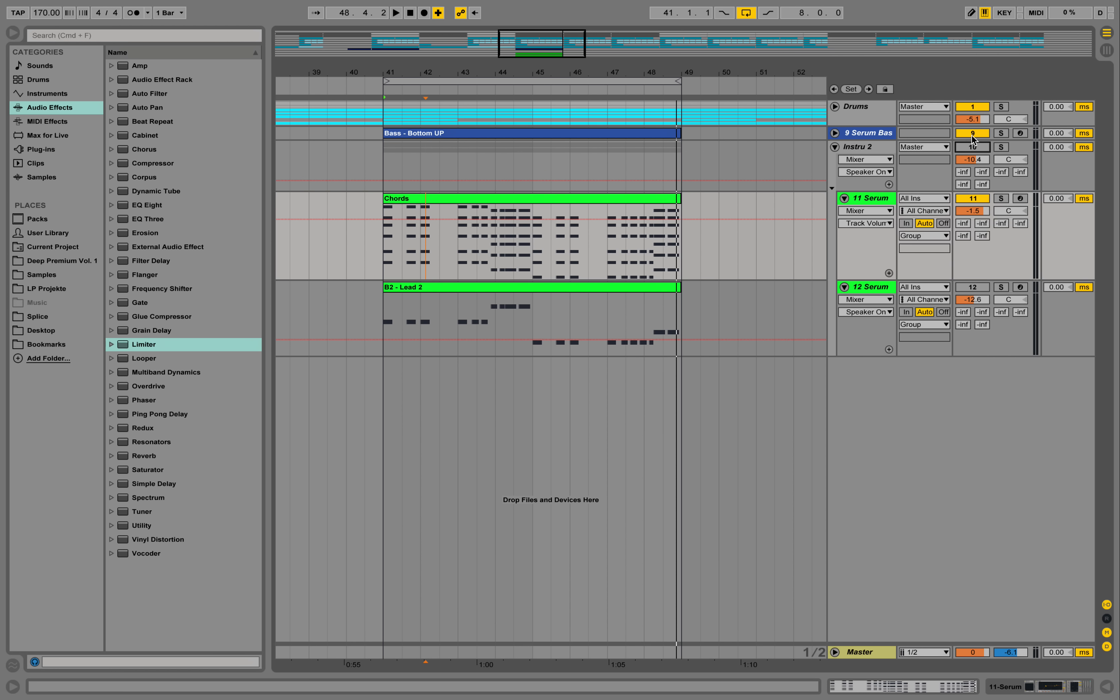
pyautogui.click(973, 133)
pyautogui.click(972, 107)
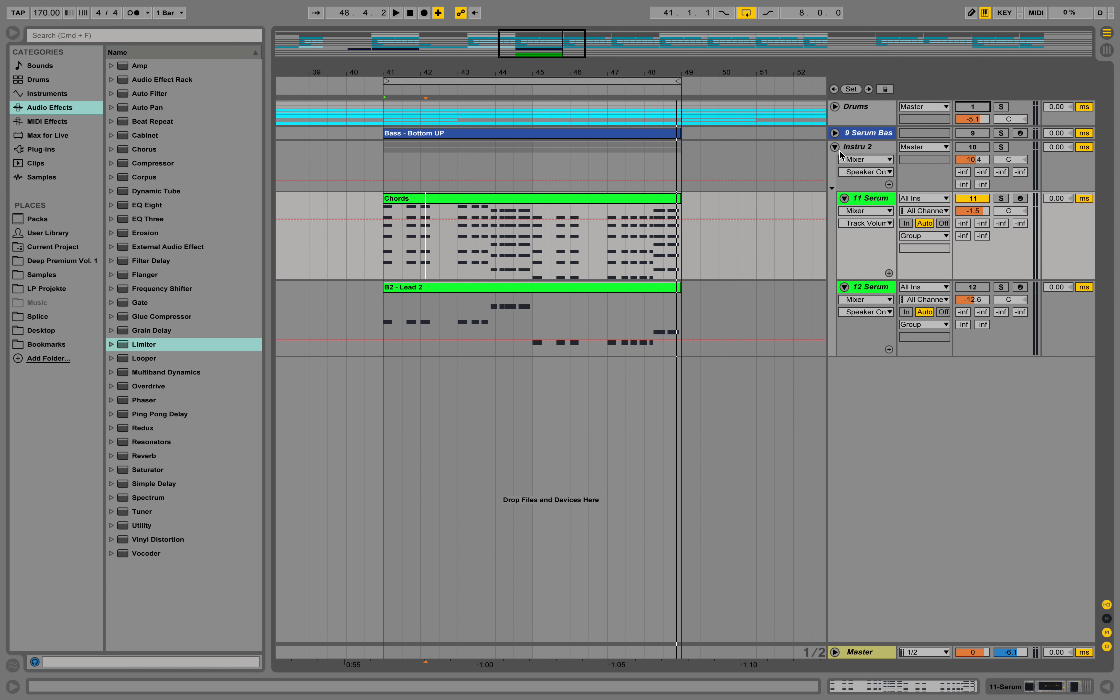
pyautogui.click(974, 147)
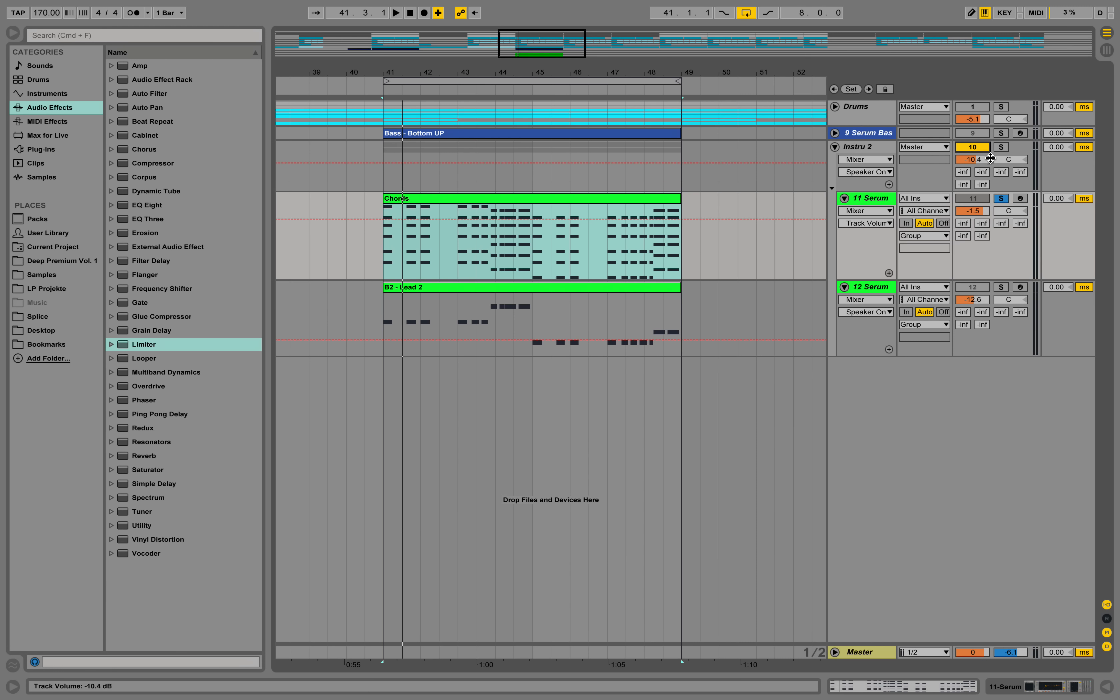
pyautogui.press('space')
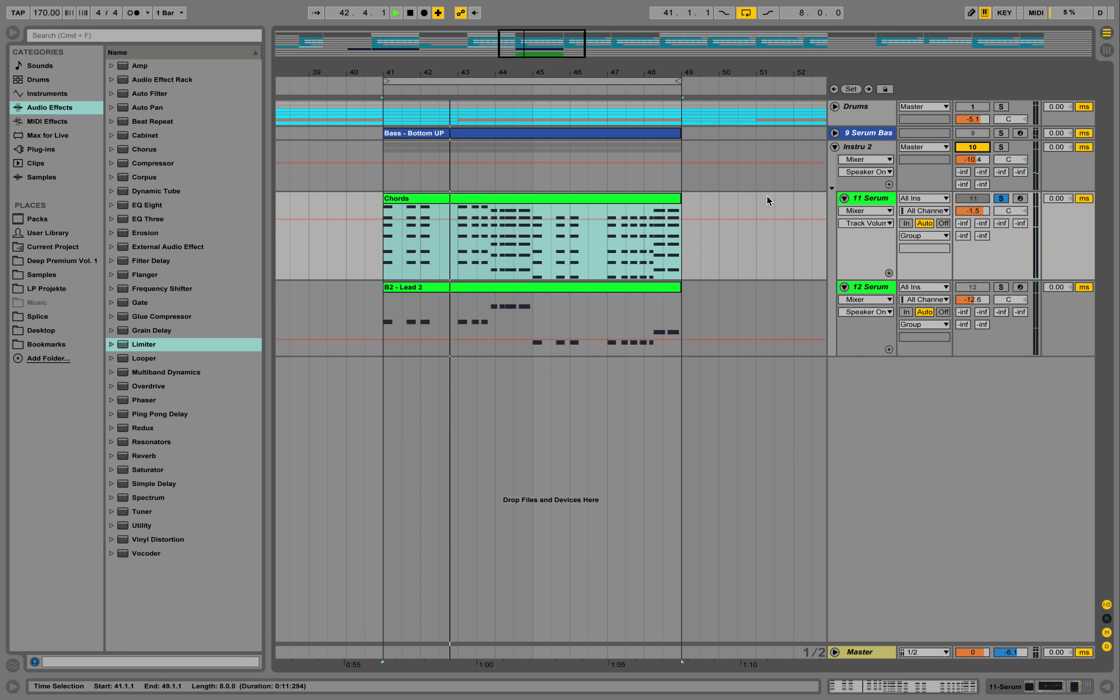
# Stop playback, show the chords Serum track's device chain and duplicate the track
pyautogui.doubleClick(860, 199)
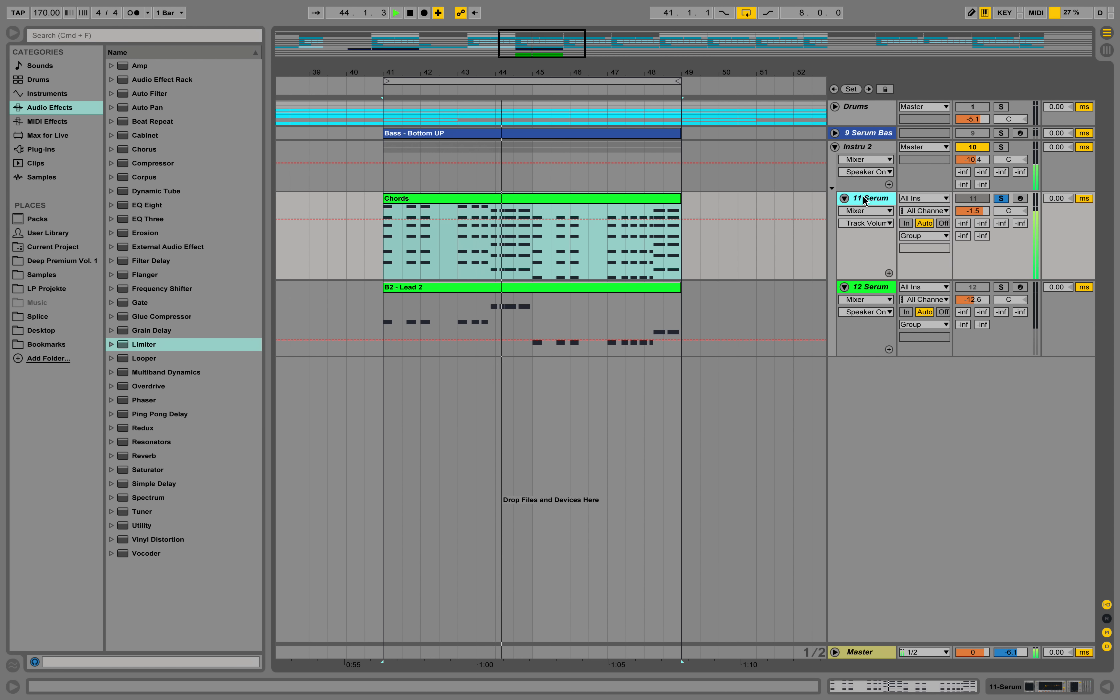
pyautogui.press('space')
pyautogui.click(48, 536)
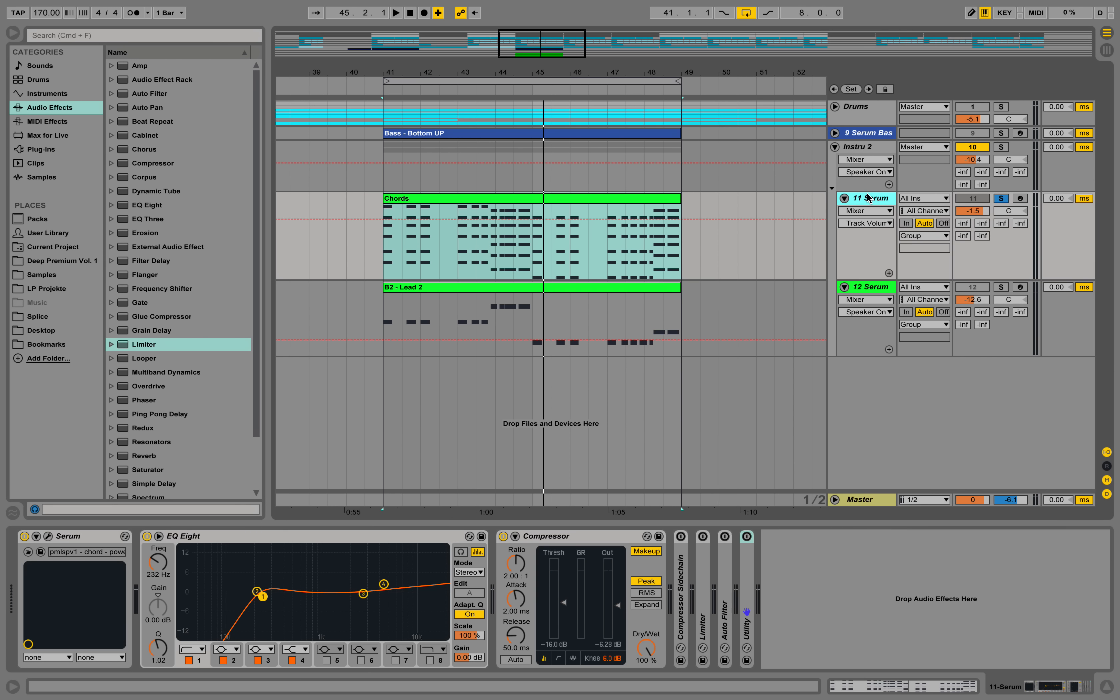
pyautogui.rightClick(869, 200)
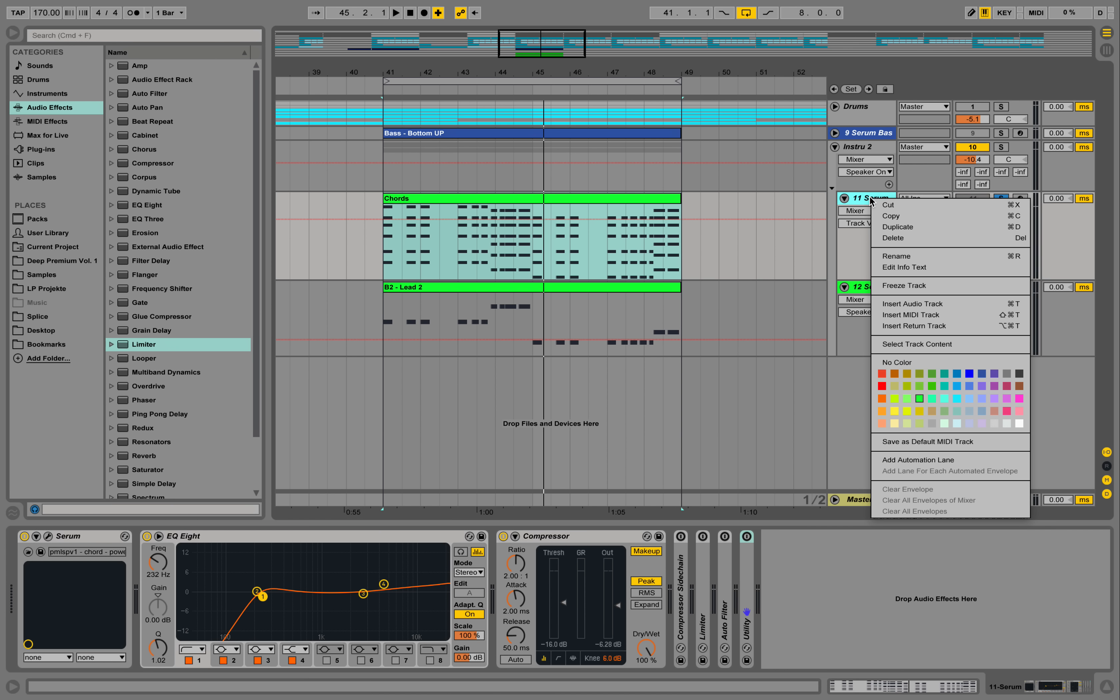
pyautogui.click(922, 233)
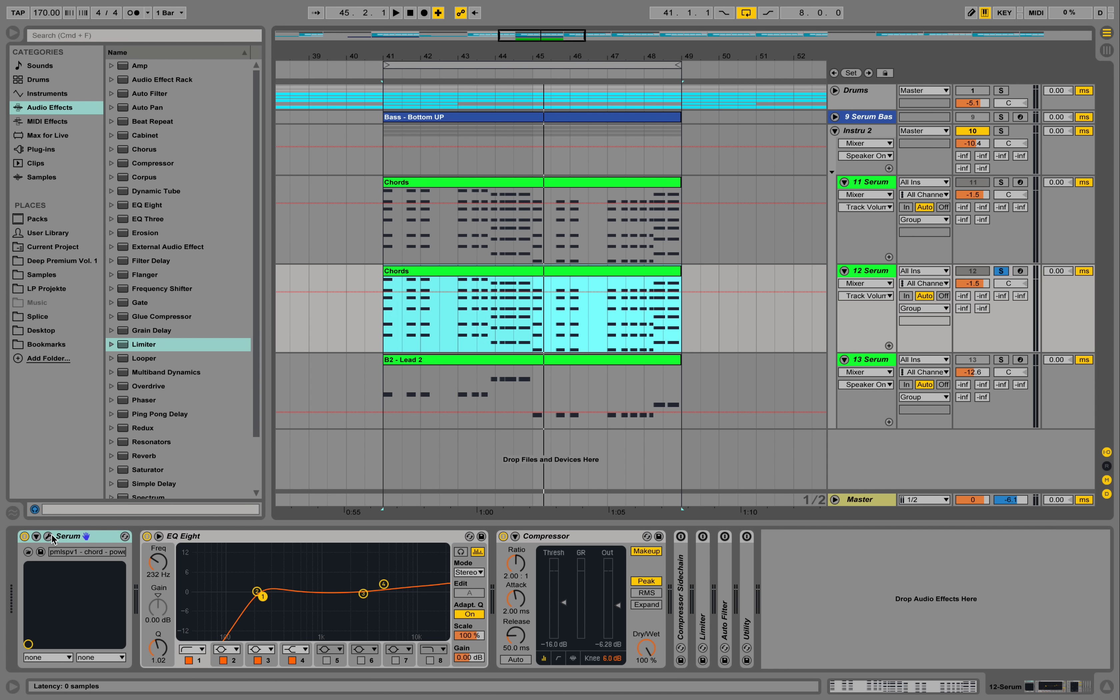
# Turn off EQ Eight and Compressor on the duplicated track, and initialise its Serum preset
pyautogui.click(148, 537)
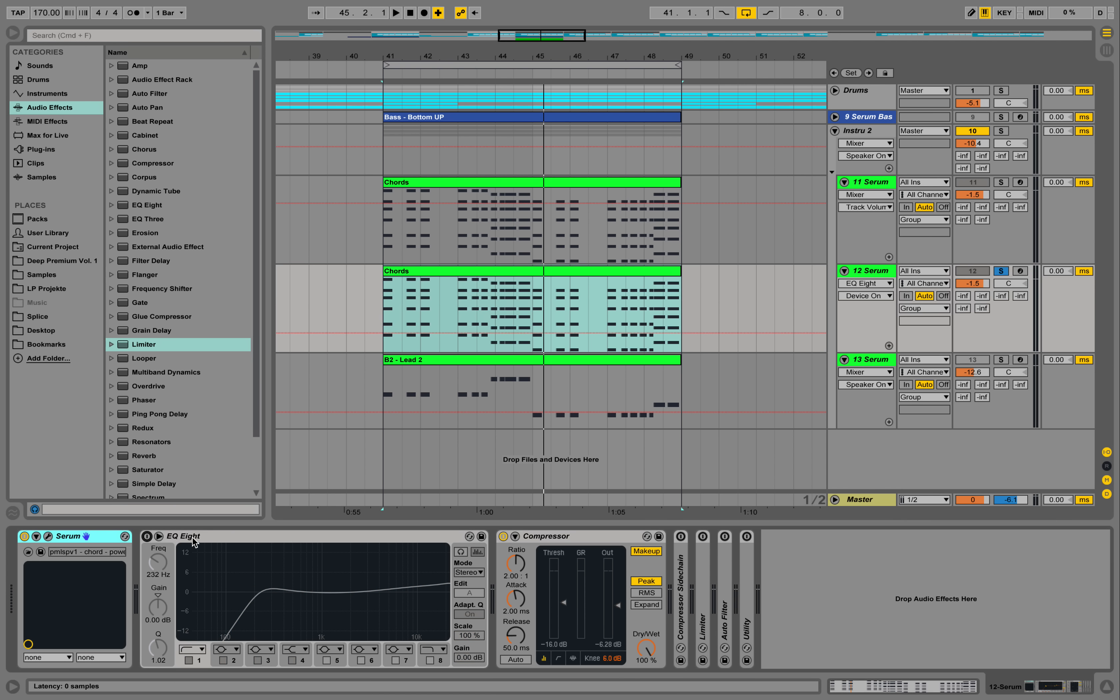
pyautogui.click(504, 536)
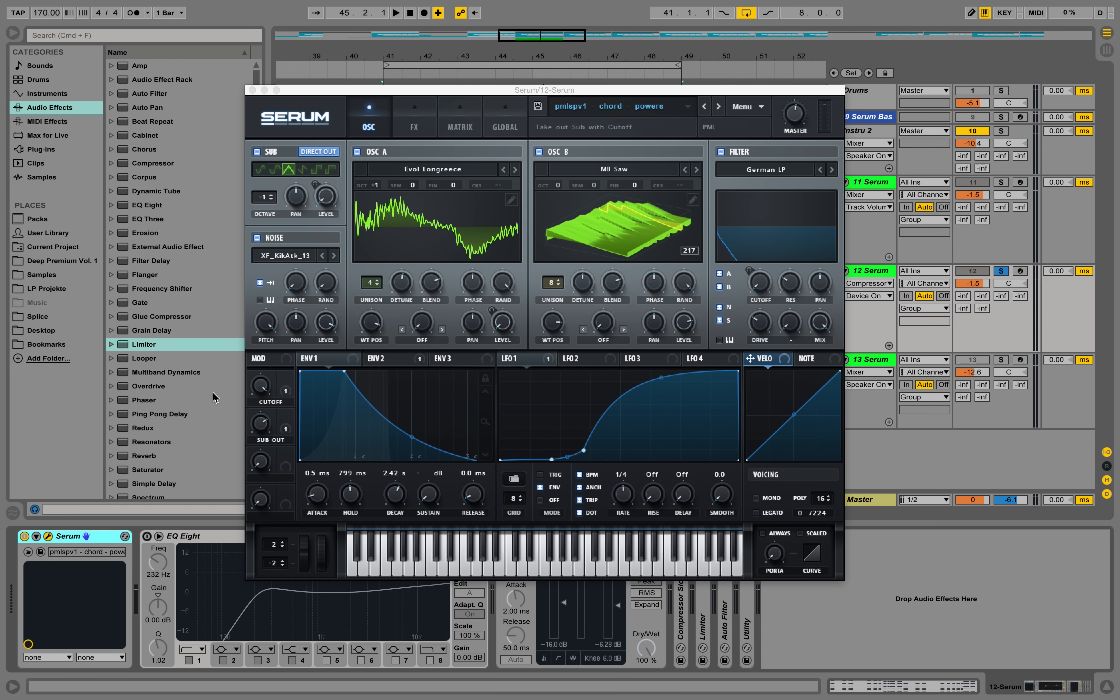
pyautogui.click(47, 536)
pyautogui.click(746, 107)
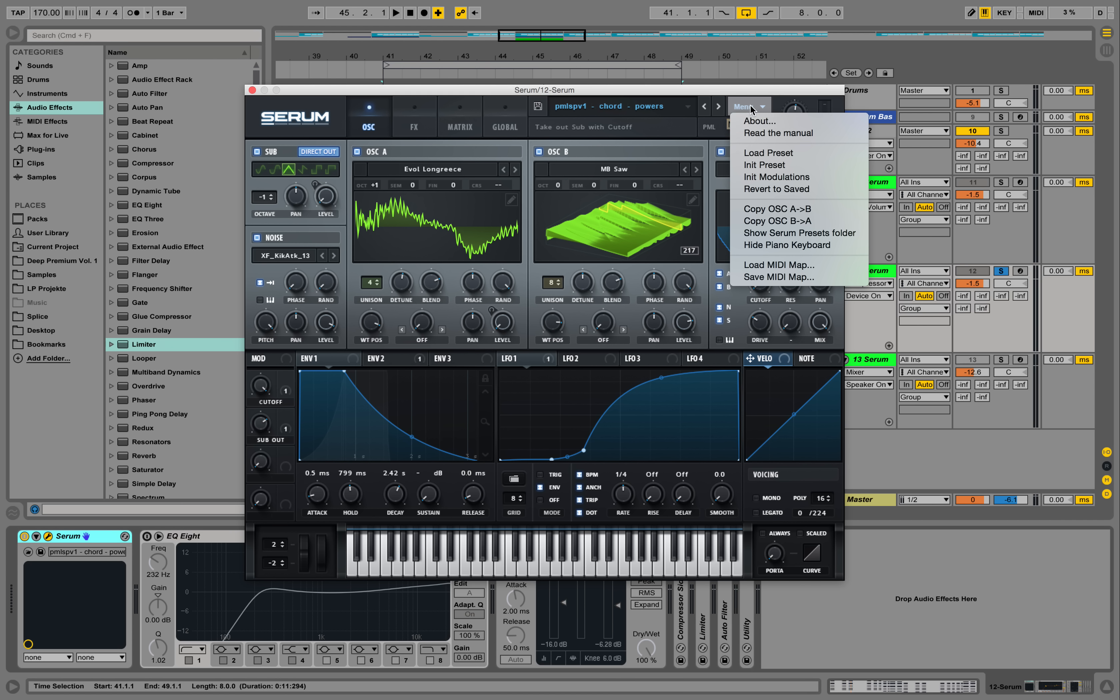
pyautogui.click(763, 164)
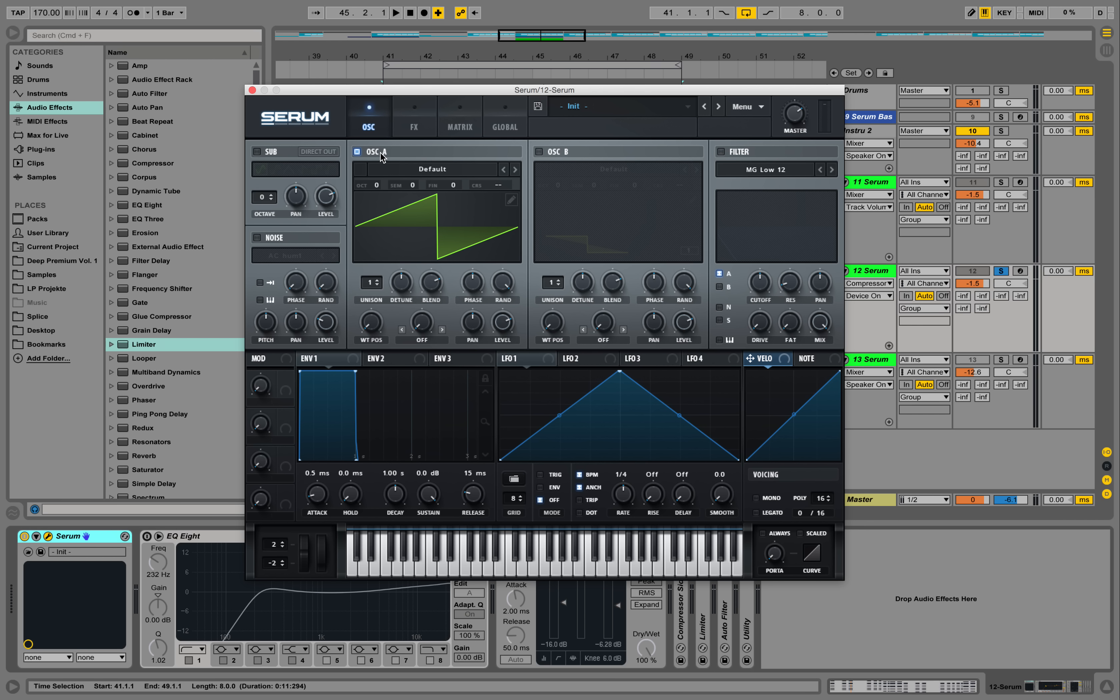
# Enable oscillator B, load the Analog wavetable MB Saw into it and try out its wavetable position
pyautogui.click(539, 151)
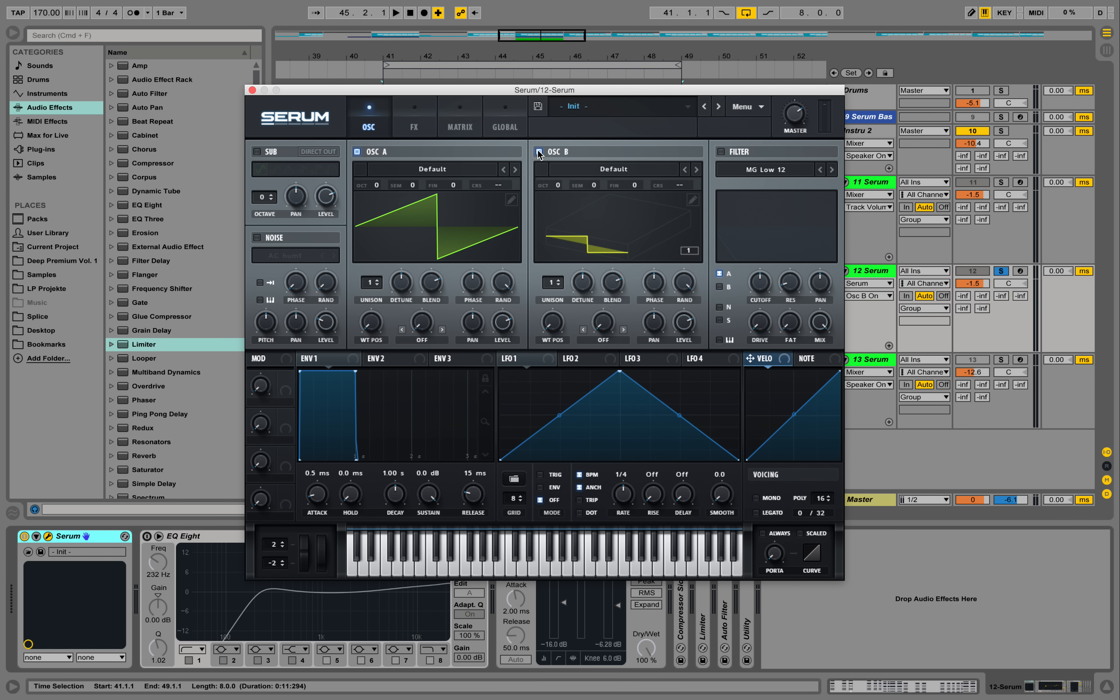
pyautogui.click(634, 169)
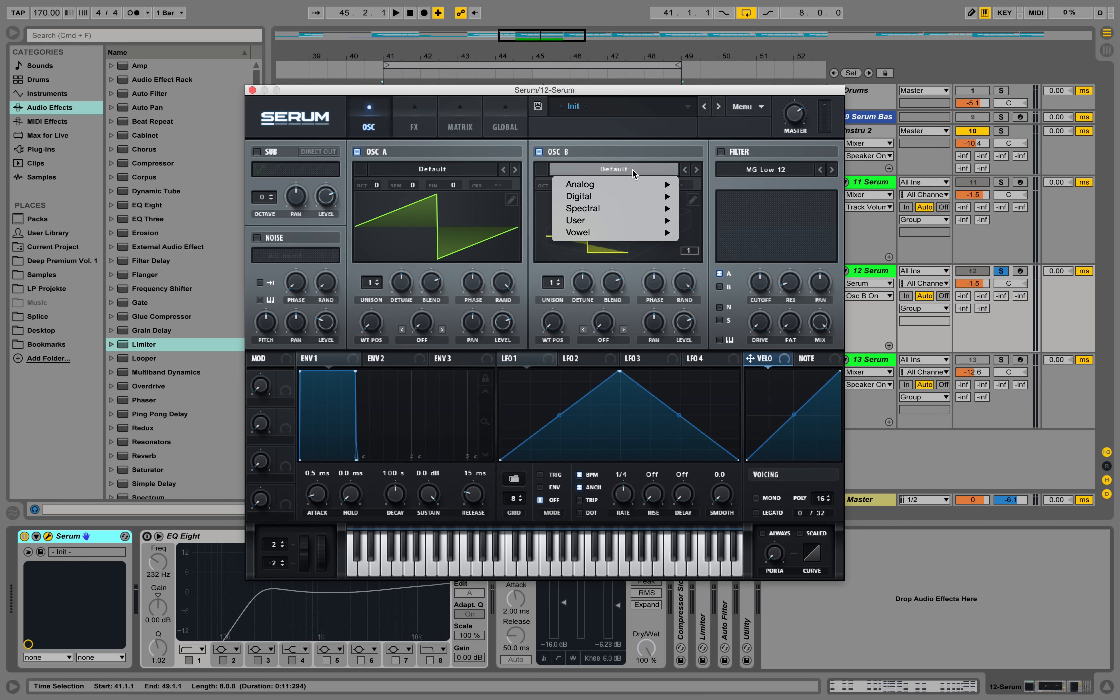
pyautogui.moveTo(638, 183)
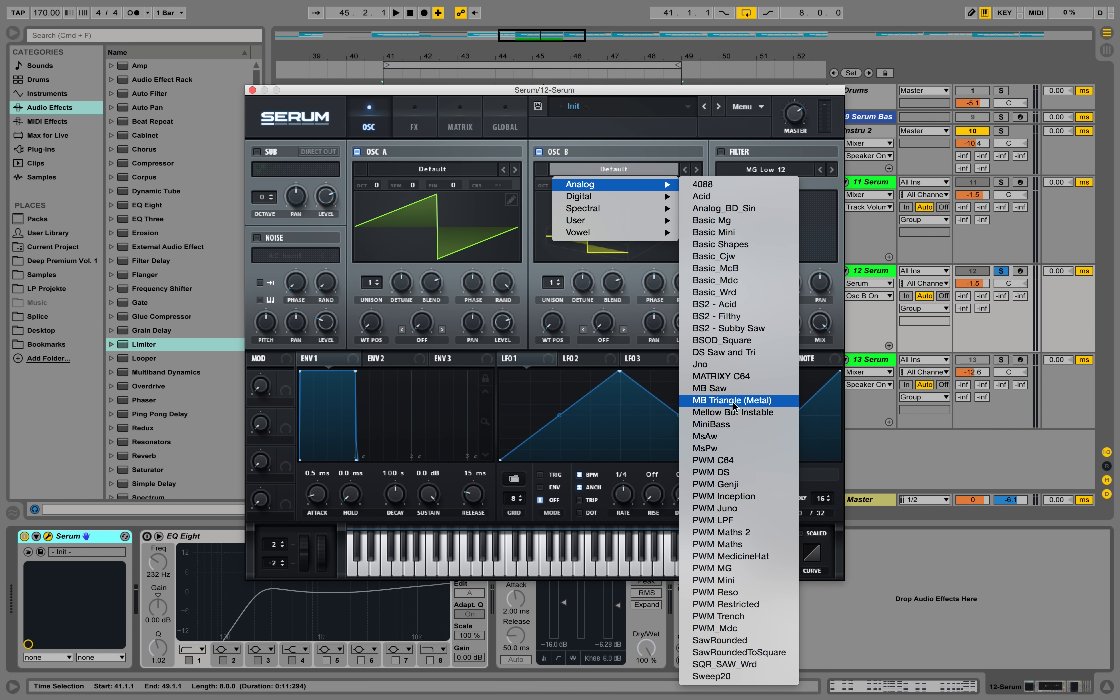
pyautogui.click(729, 392)
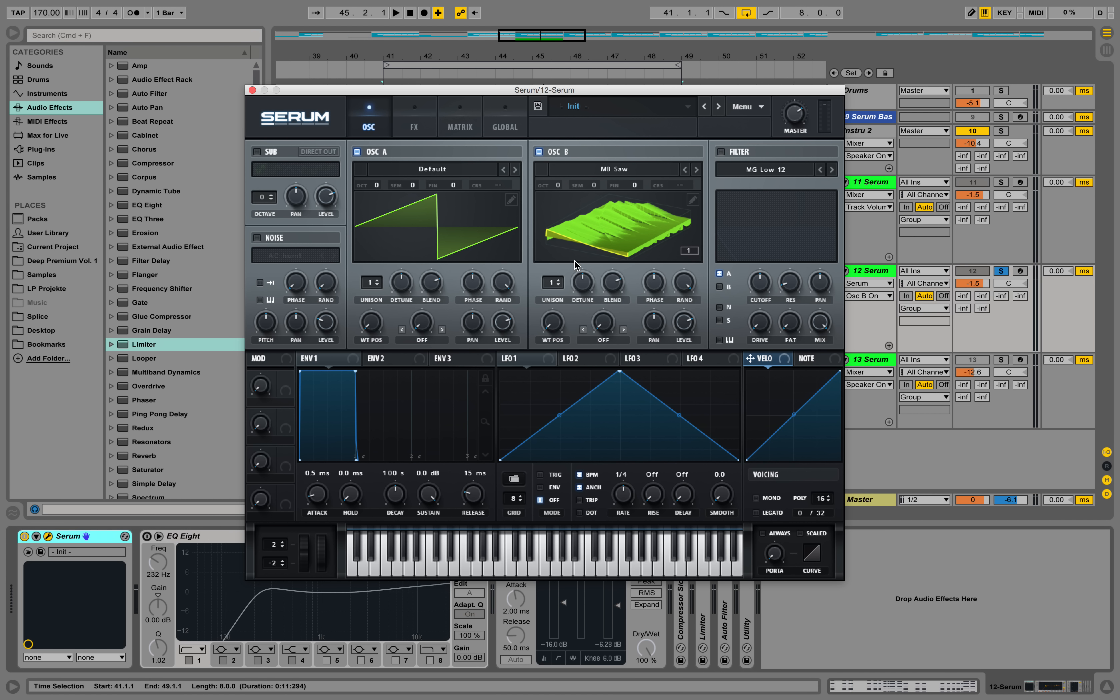
pyautogui.moveTo(552, 319); pyautogui.dragTo(579, 295)
# Load the Digital wavetable Evol Longreece into oscillator A and switch its display to the 3D view
pyautogui.click(444, 170)
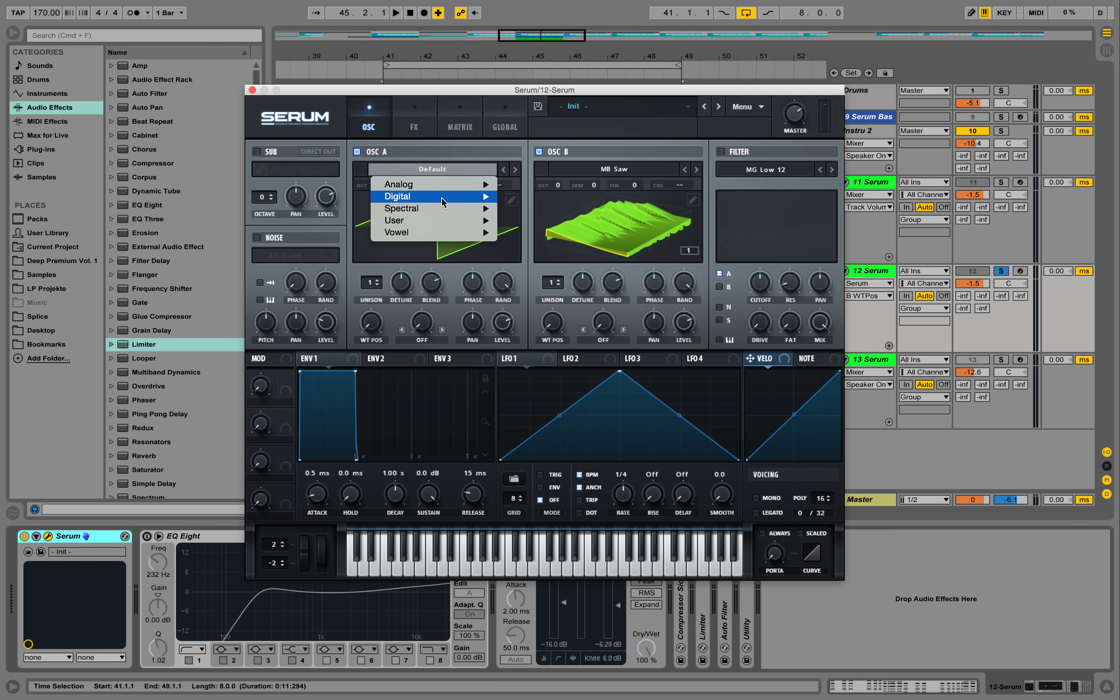
pyautogui.moveTo(443, 202)
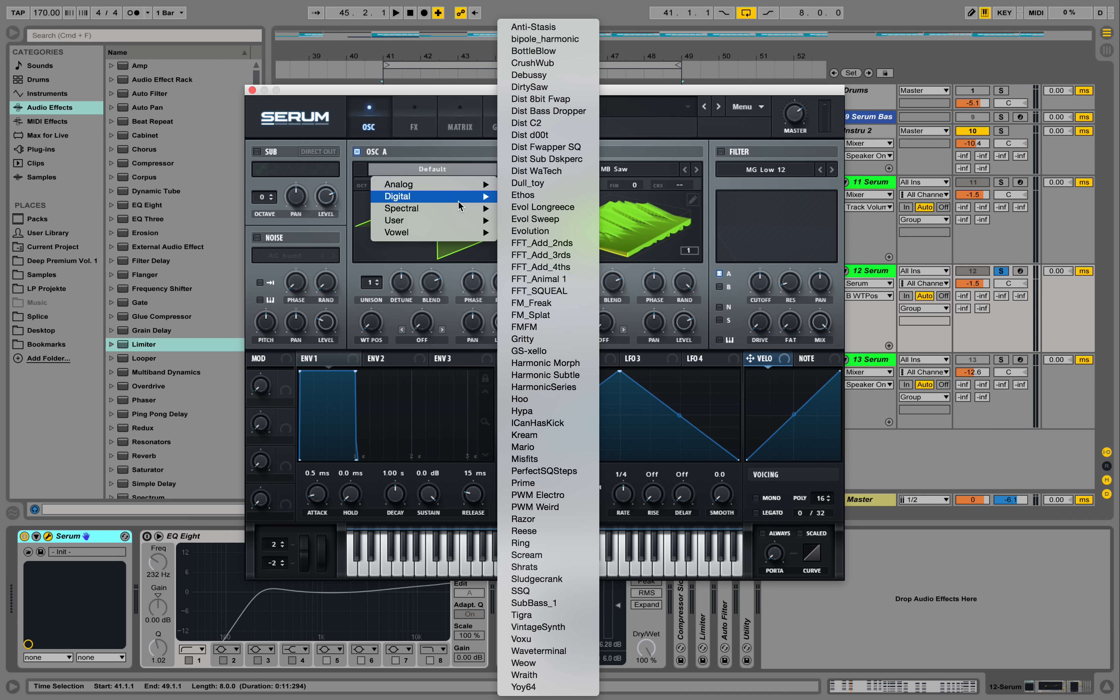
pyautogui.click(569, 207)
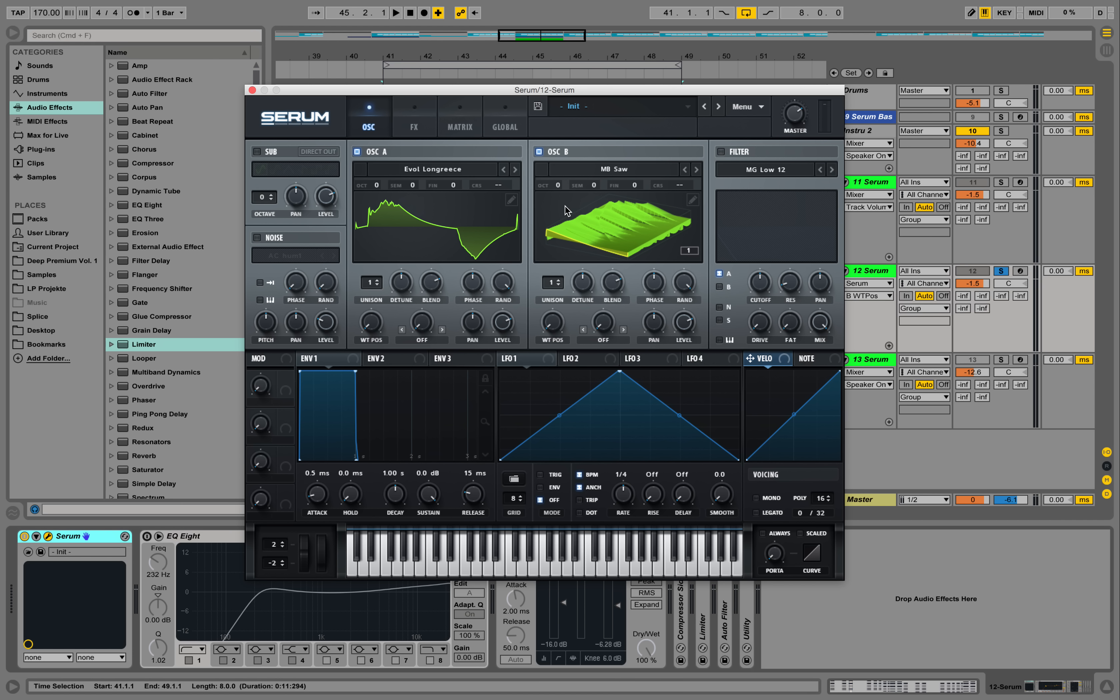
pyautogui.click(440, 225)
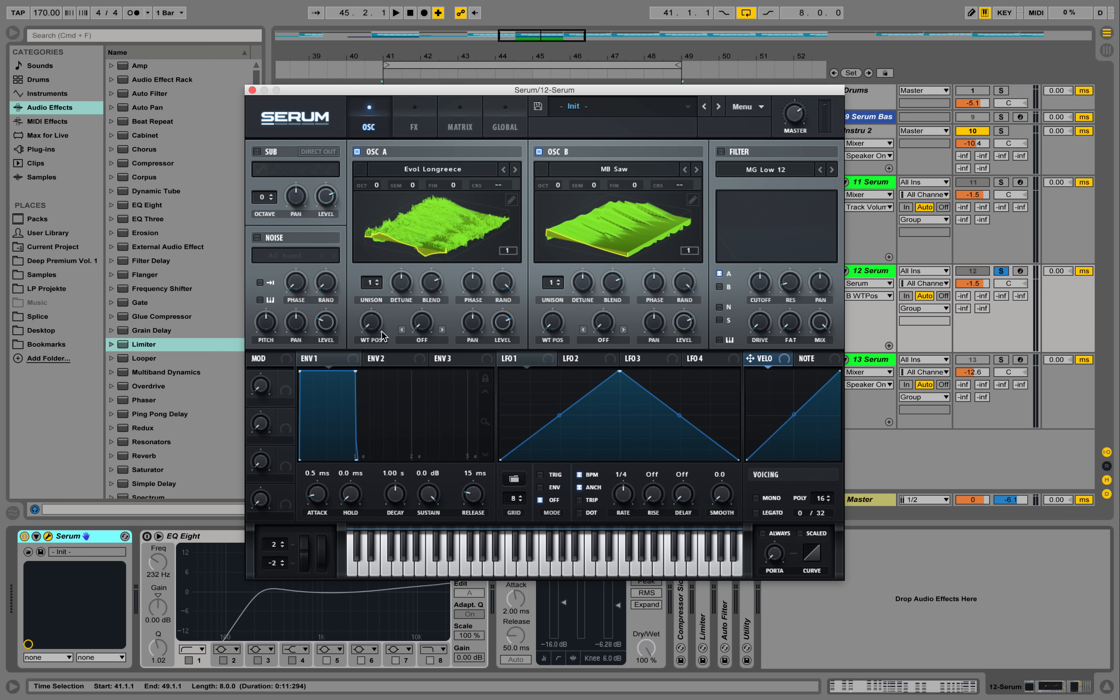
# Set the wavetable position to 256 on oscillator A and 214 on oscillator B, and play the chords
pyautogui.moveTo(372, 323); pyautogui.dragTo(383, 154)
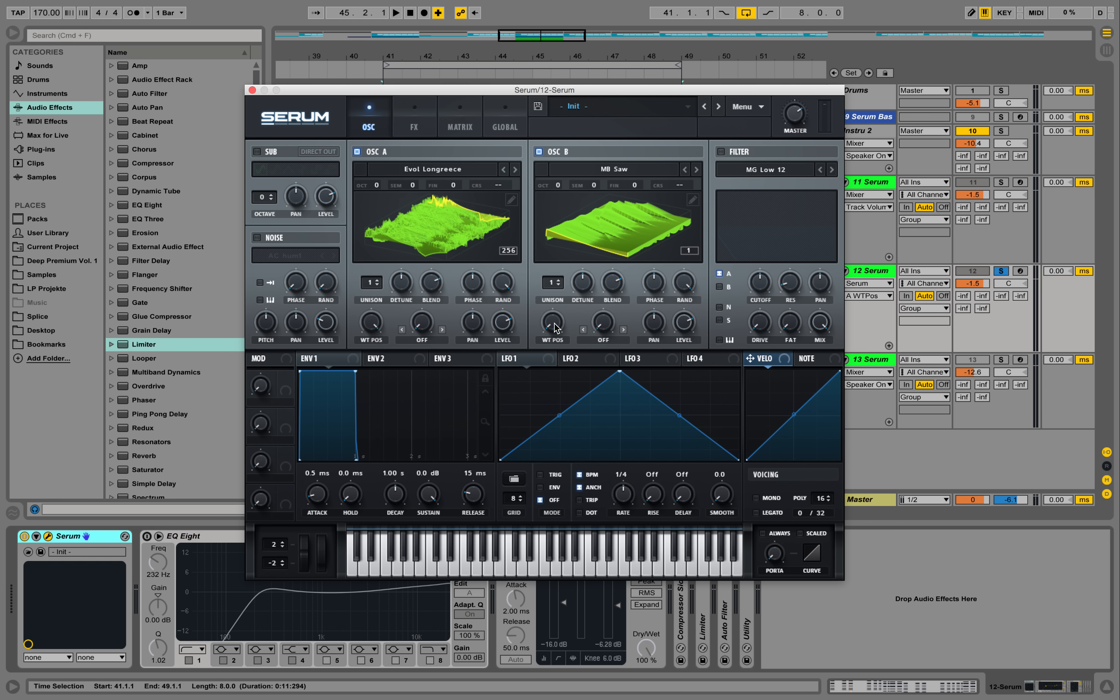
pyautogui.moveTo(555, 327); pyautogui.dragTo(581, 193)
pyautogui.press('space')
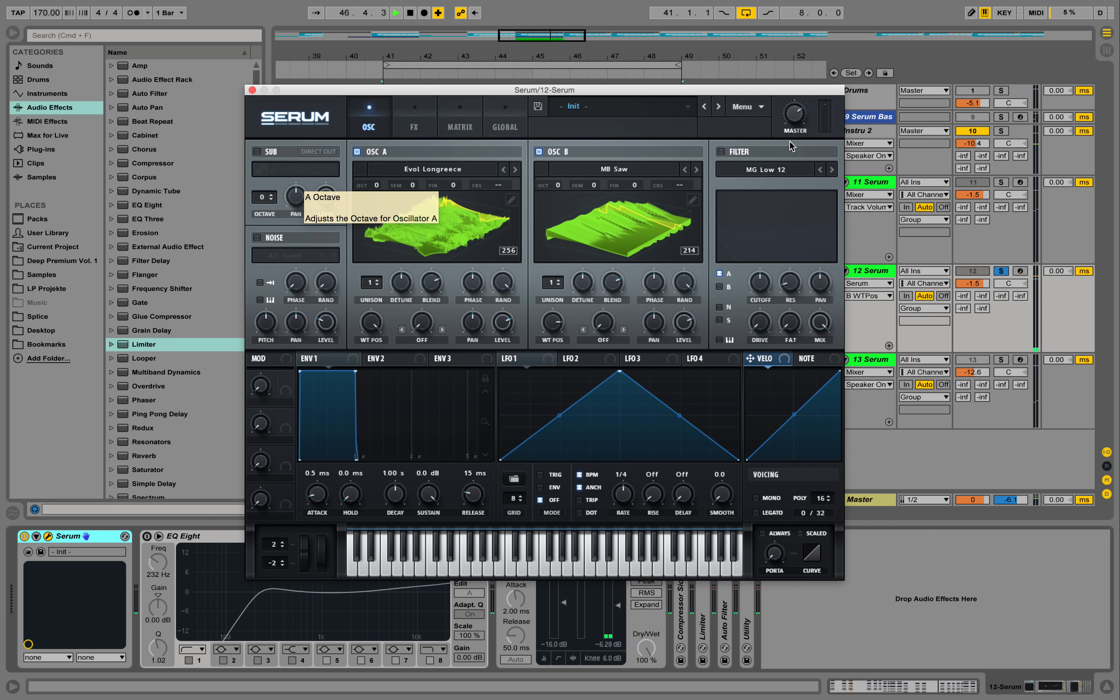
# Set Serum's master volume to about 56% and stop playback
pyautogui.click(794, 119)
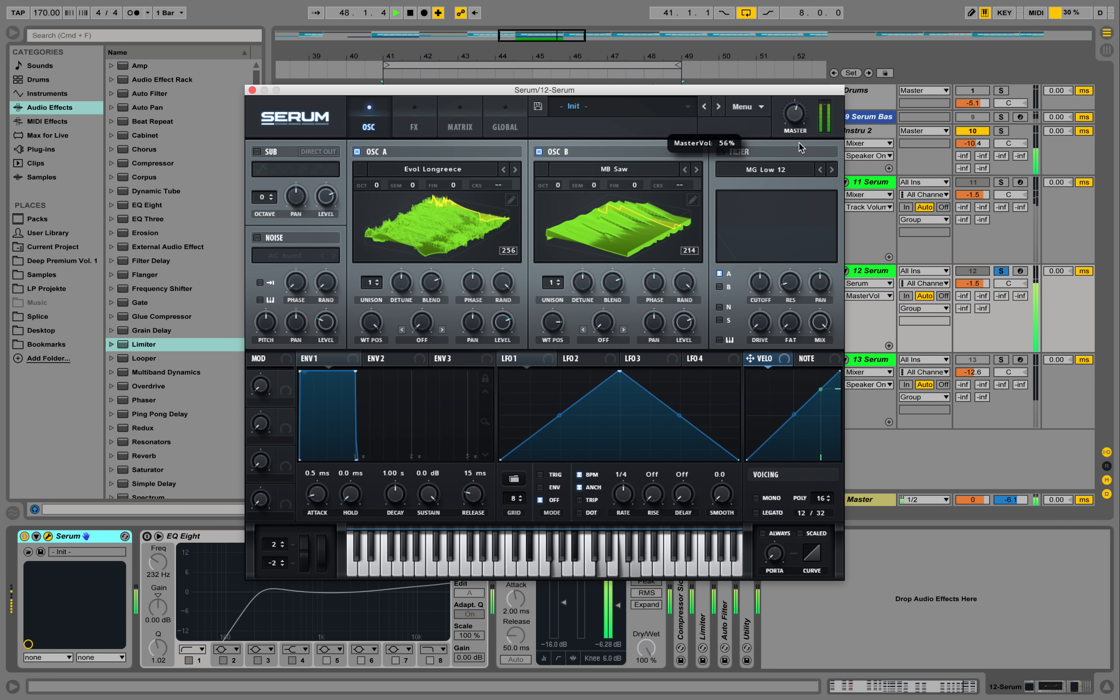
pyautogui.press('space')
pyautogui.moveTo(802, 119); pyautogui.dragTo(800, 124)
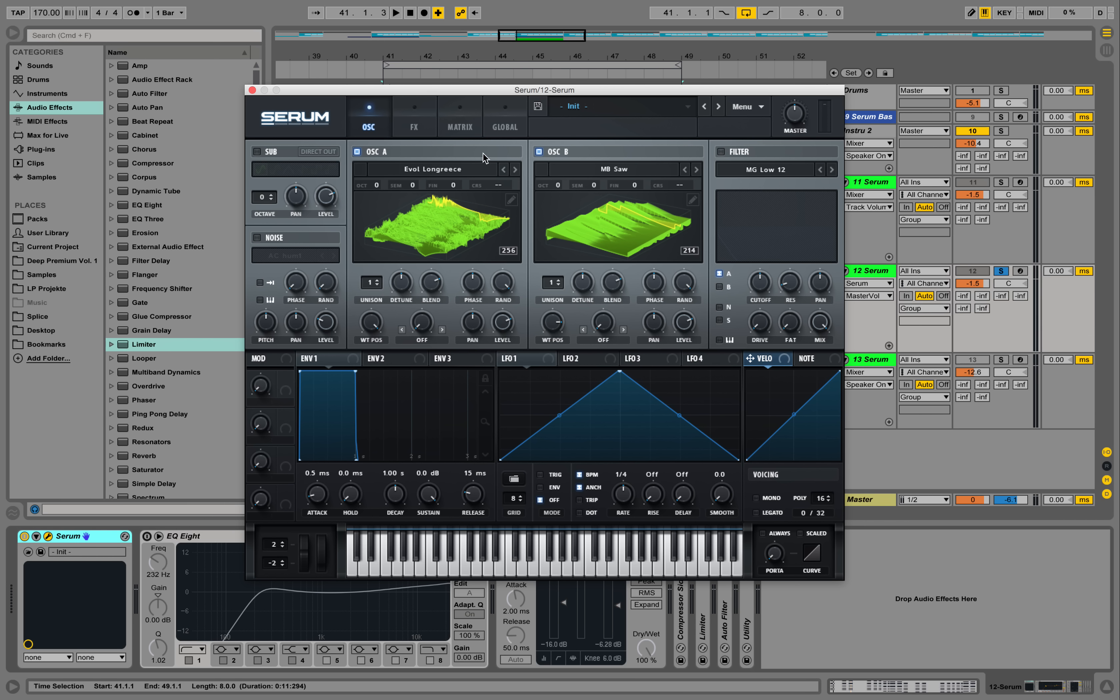
# Raise oscillator A by one octave to +1 and play the chords to hear it
pyautogui.click(376, 185)
pyautogui.moveTo(377, 183); pyautogui.dragTo(381, 177)
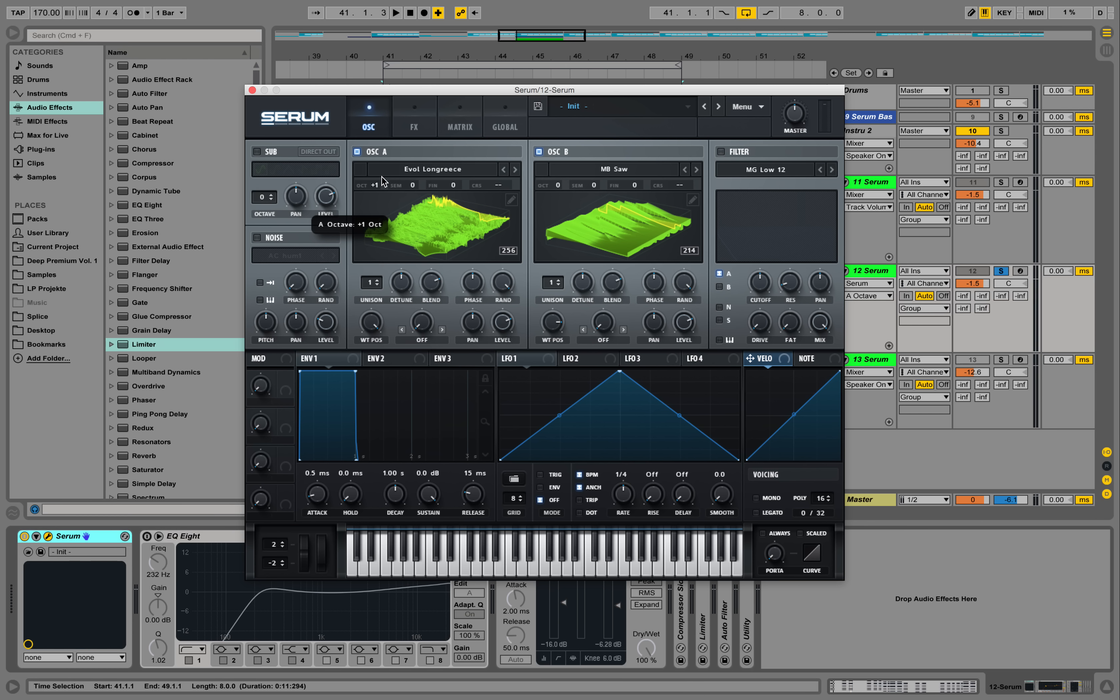
pyautogui.press('space')
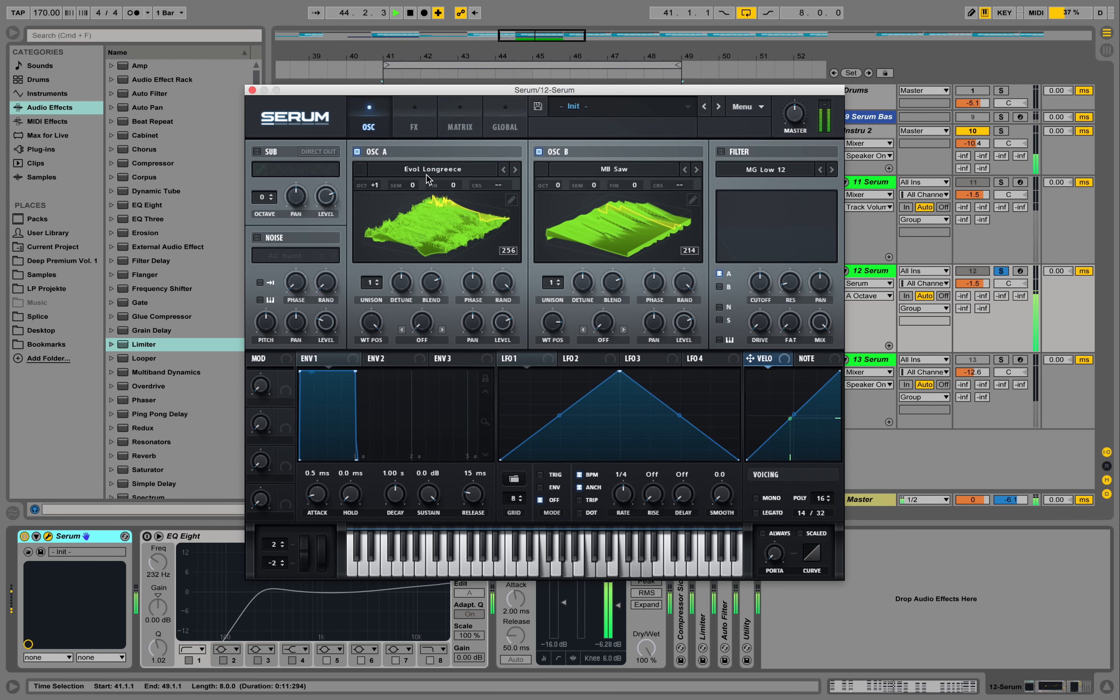
pyautogui.press('space')
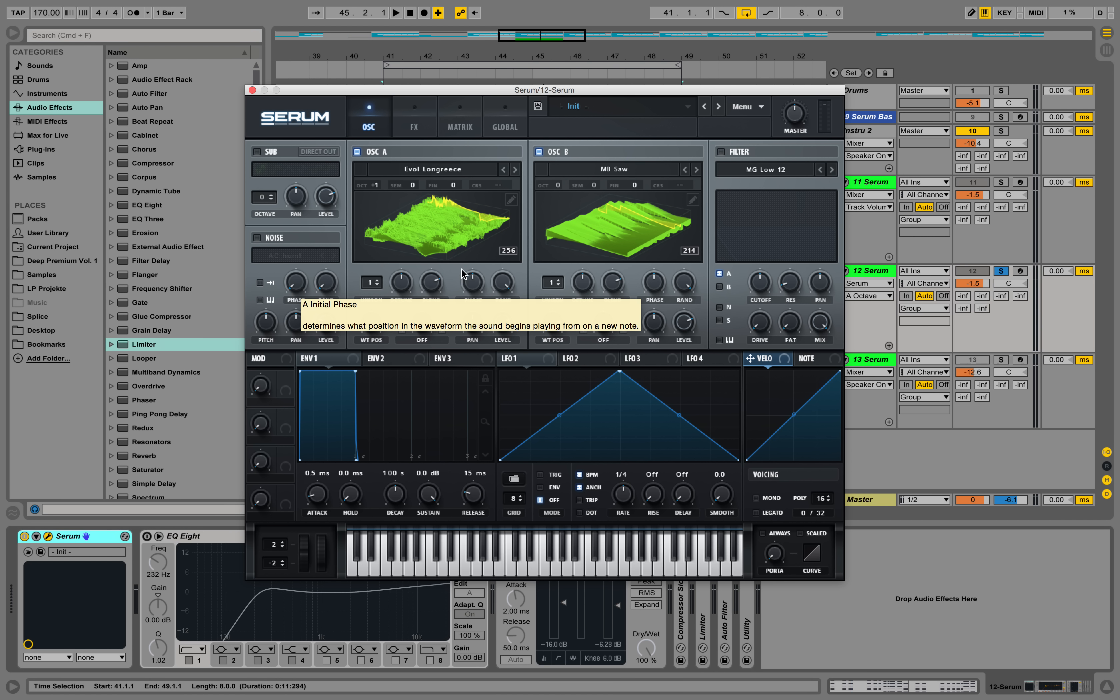
# Set unison to 4 voices on oscillator A and 8 voices on oscillator B
pyautogui.click(376, 280)
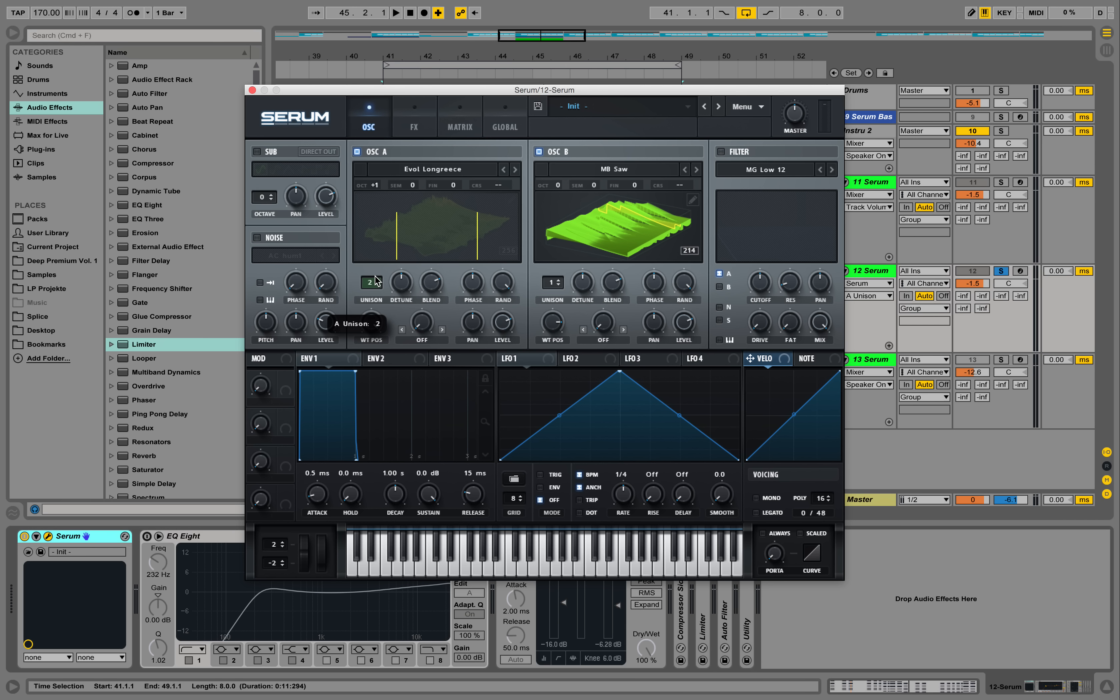
pyautogui.moveTo(374, 269); pyautogui.dragTo(387, 241)
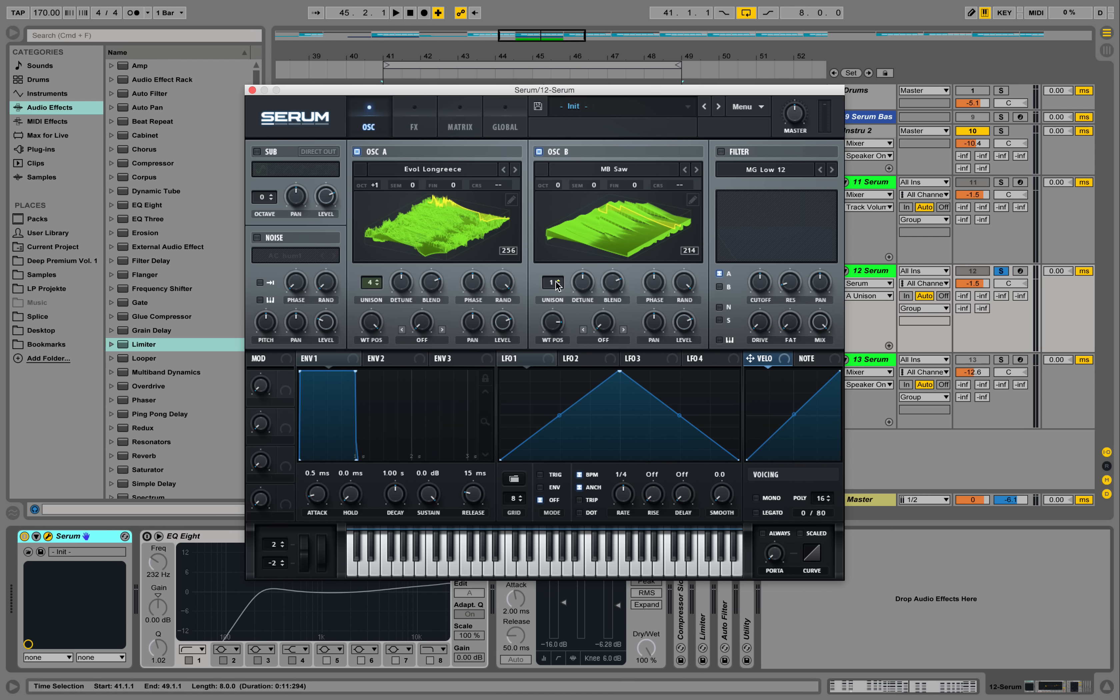
pyautogui.moveTo(550, 284); pyautogui.dragTo(560, 217)
# Play the chords with oscillator A switched off while varying oscillator B's unison, ending on 8 voices
pyautogui.press('space')
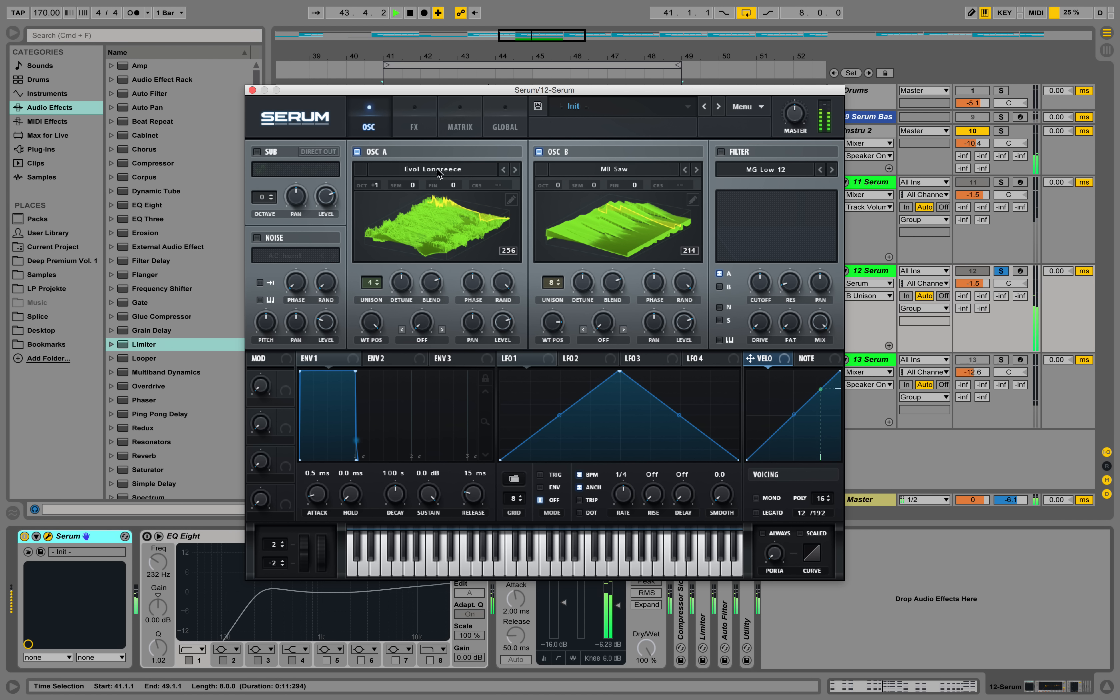
pyautogui.click(357, 153)
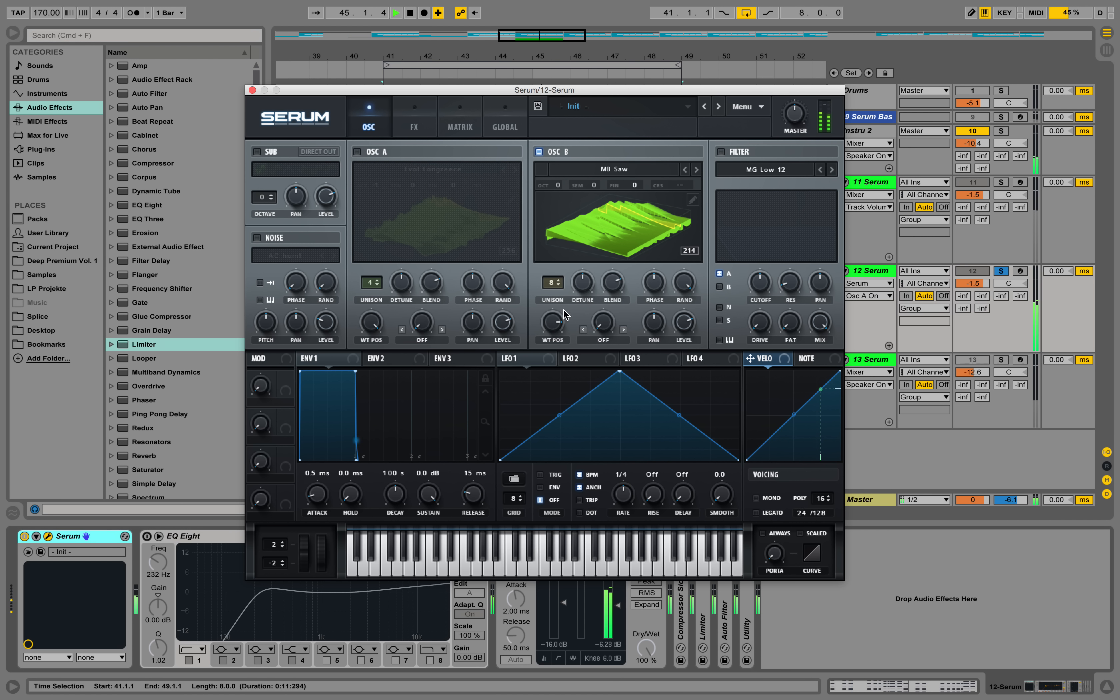
pyautogui.moveTo(552, 282); pyautogui.dragTo(564, 227)
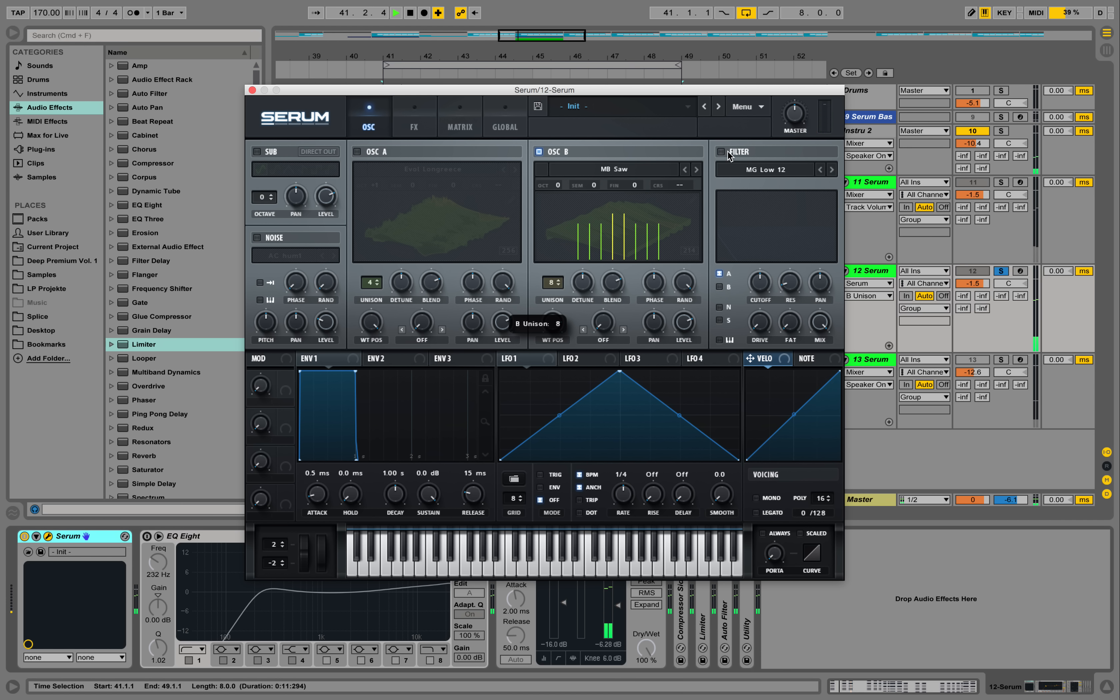
pyautogui.press('space')
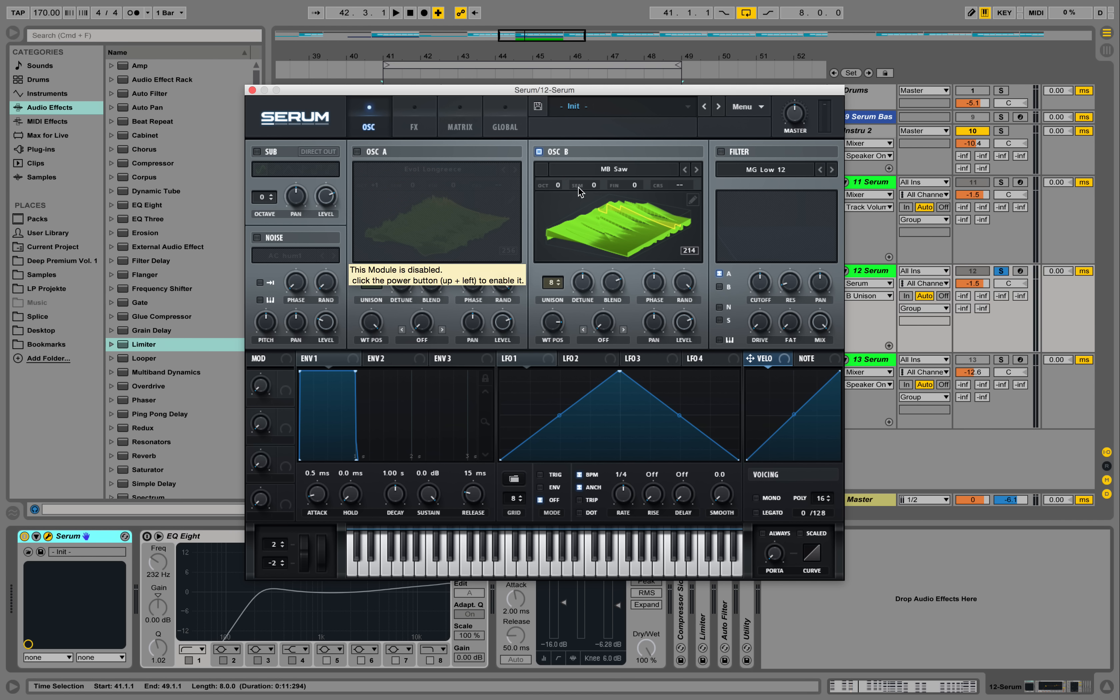
# Adjust oscillator B's unison detune while the chords play, switch oscillator A back on and stop playback
pyautogui.press('space')
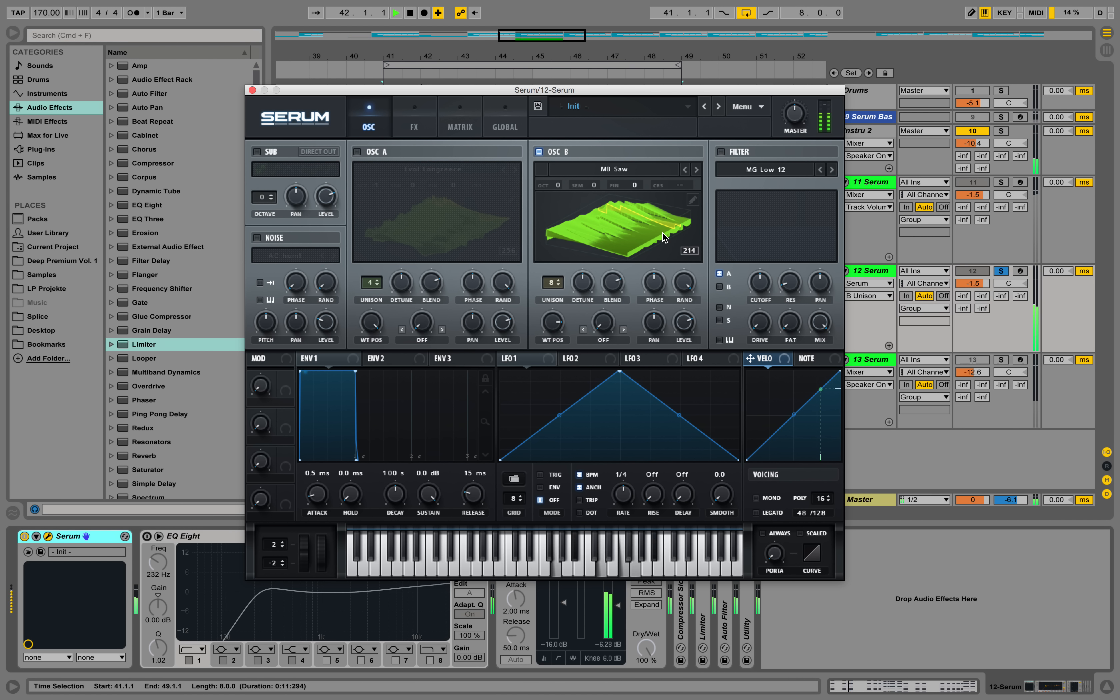
pyautogui.moveTo(591, 280)
pyautogui.mouseDown()
pyautogui.moveTo(607, 222)
pyautogui.moveTo(602, 356)
pyautogui.moveTo(612, 379)
pyautogui.moveTo(596, 289)
pyautogui.mouseUp()
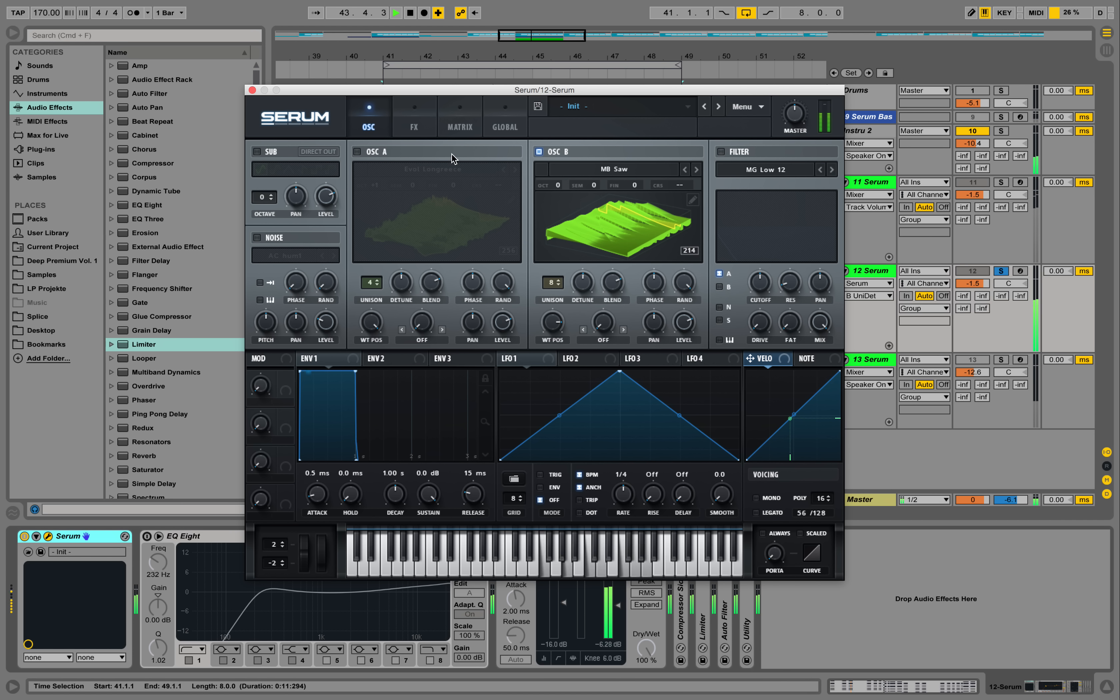
pyautogui.click(356, 152)
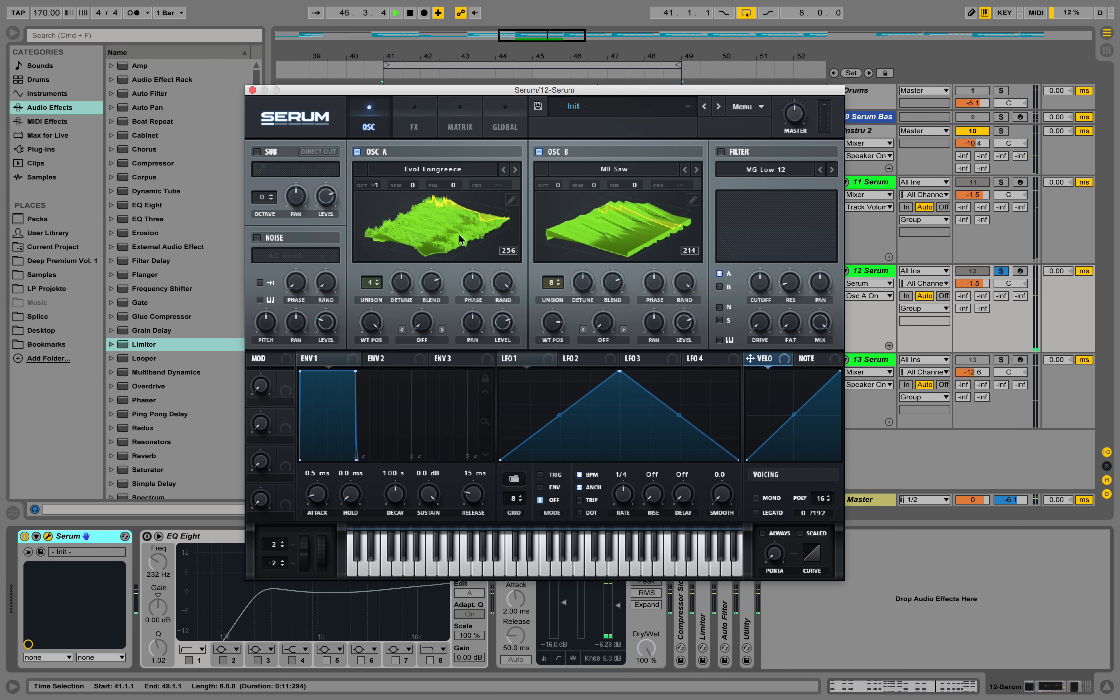
pyautogui.press('space')
# Enable the sub oscillator one octave down at -1 with a triangle shape and play the chords to hear it
pyautogui.click(256, 151)
pyautogui.moveTo(262, 196); pyautogui.dragTo(264, 210)
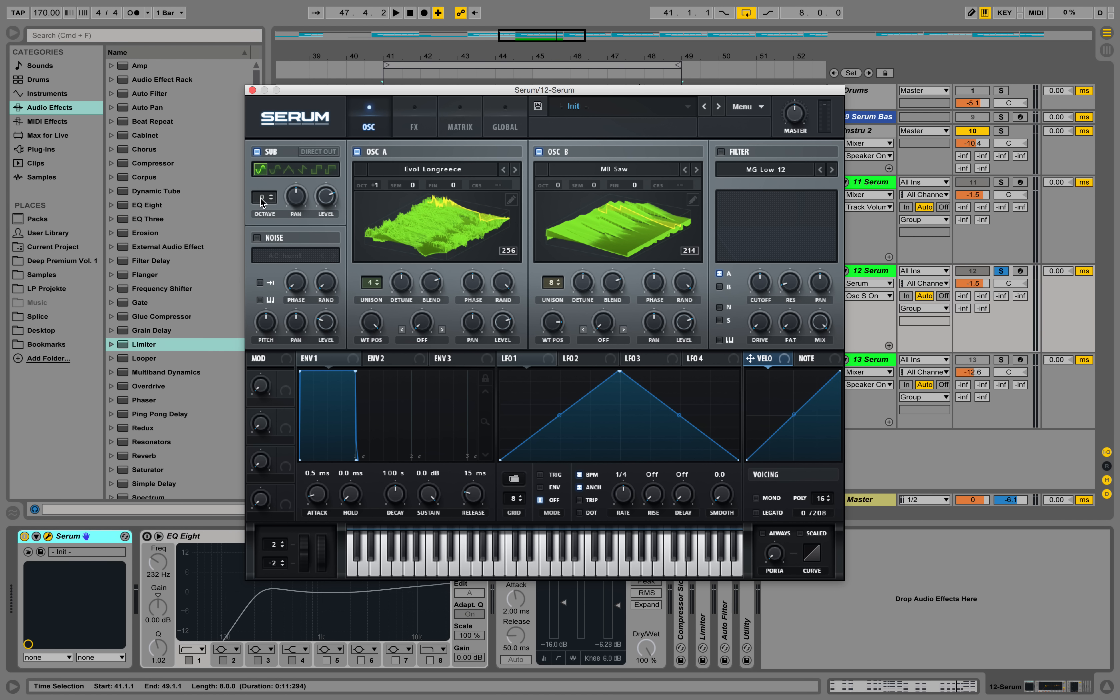
pyautogui.click(288, 169)
pyautogui.press('space')
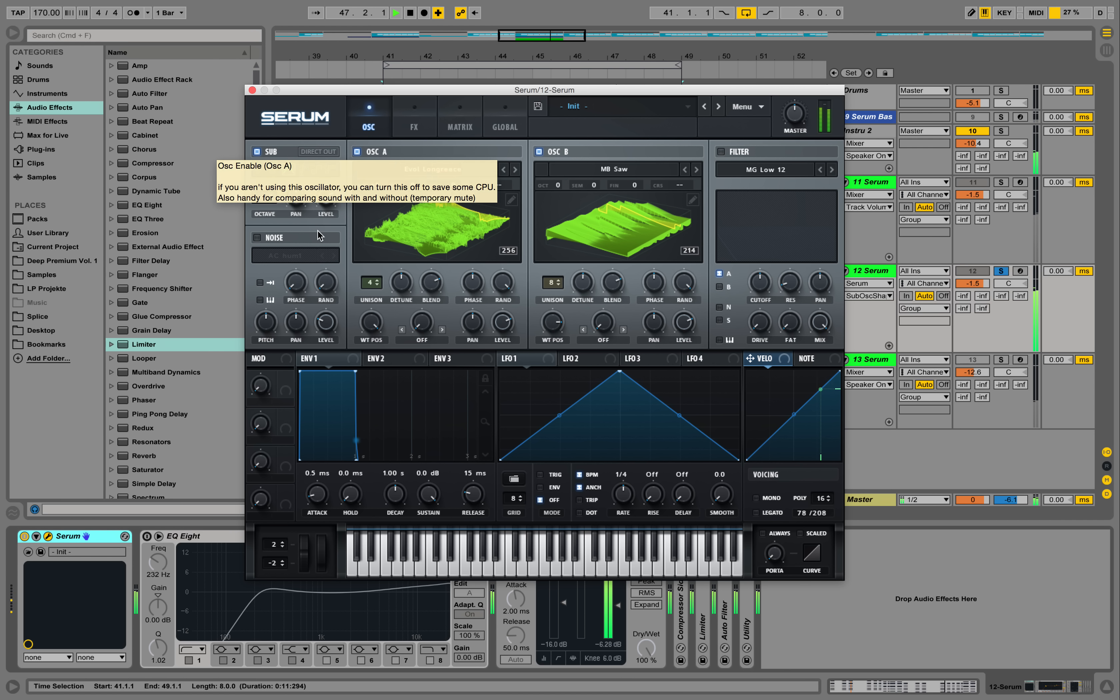
pyautogui.press('space')
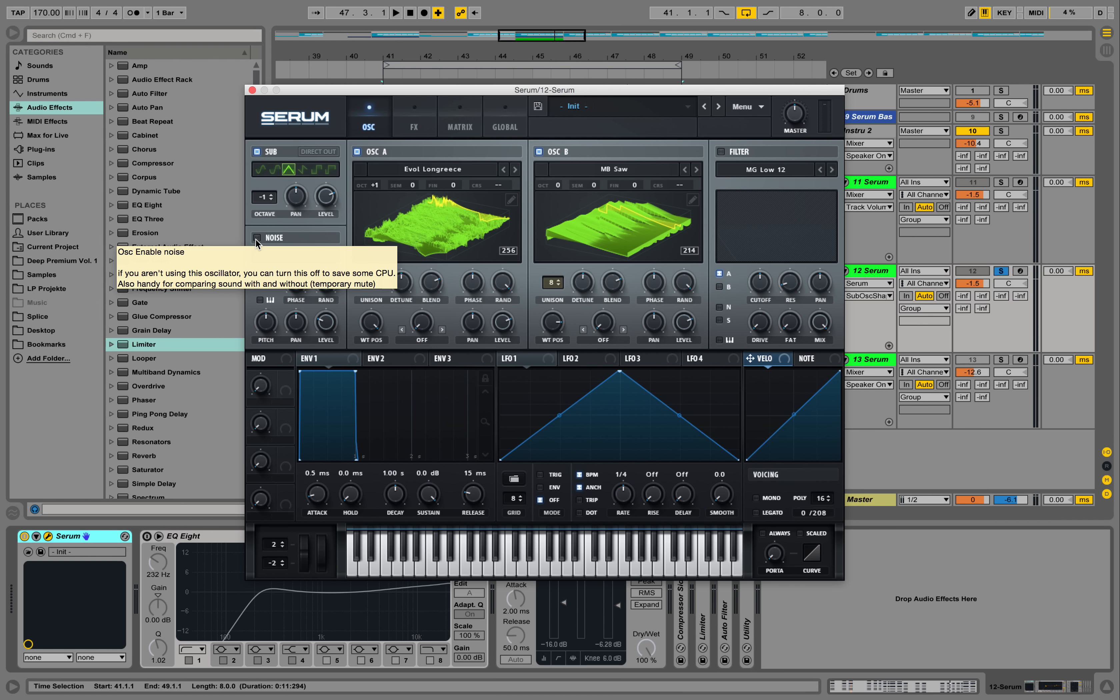
# Enable the noise oscillator with the XF_KikAtk_13 sample from Attacks_Kick and raise its level while the chords play
pyautogui.click(256, 237)
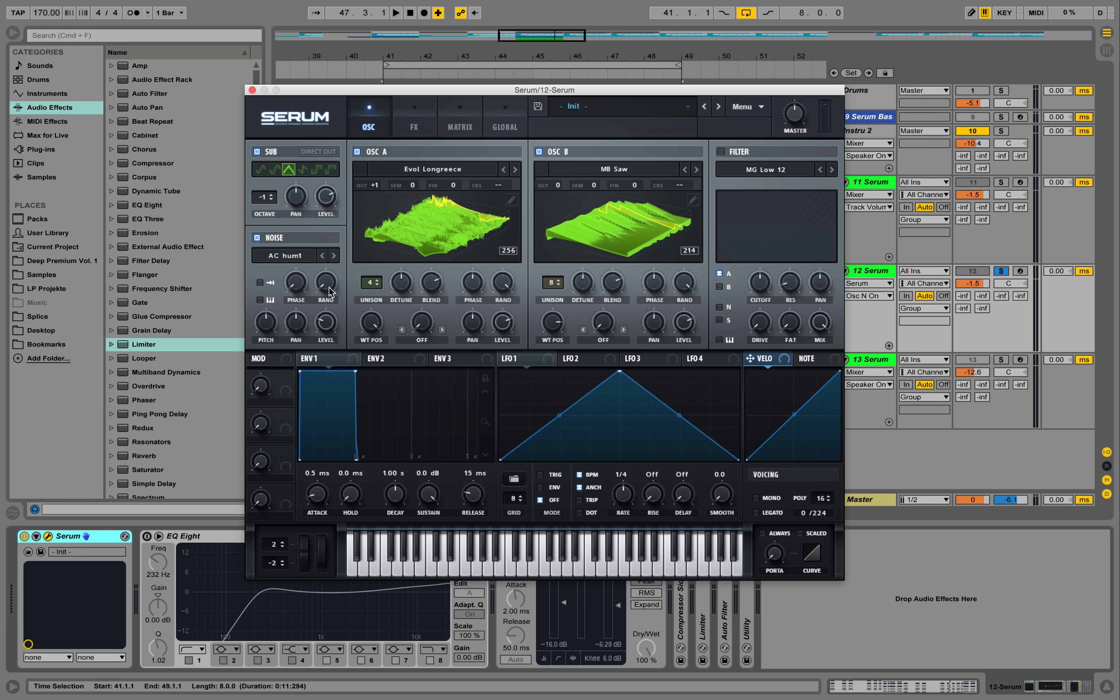
pyautogui.click(305, 254)
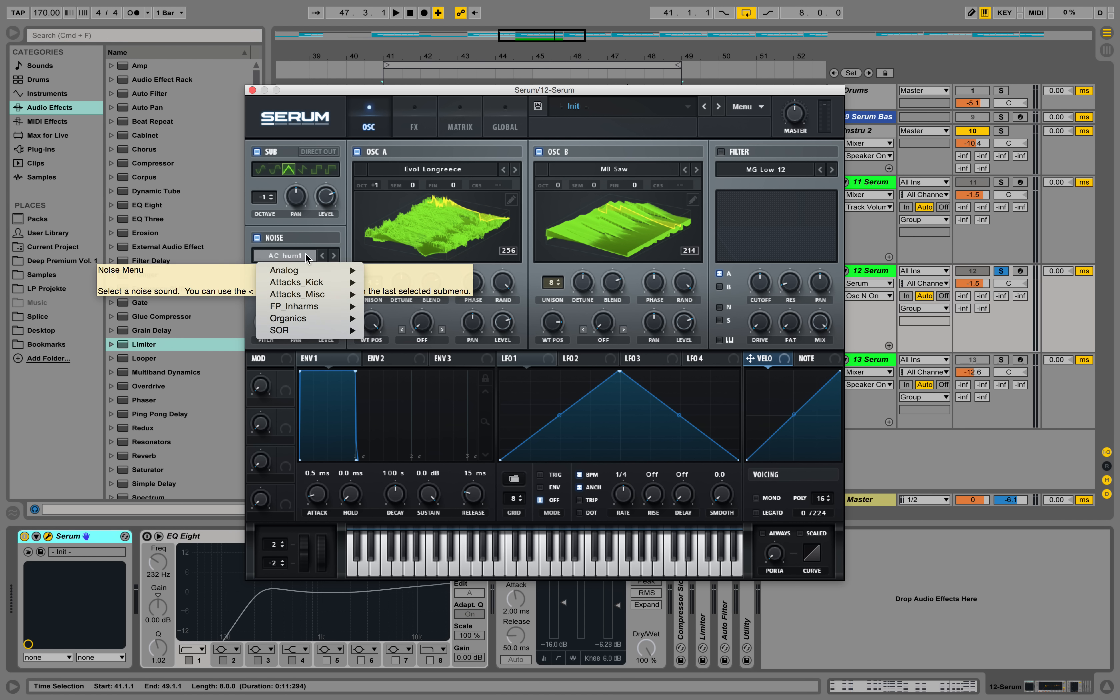
pyautogui.moveTo(333, 287)
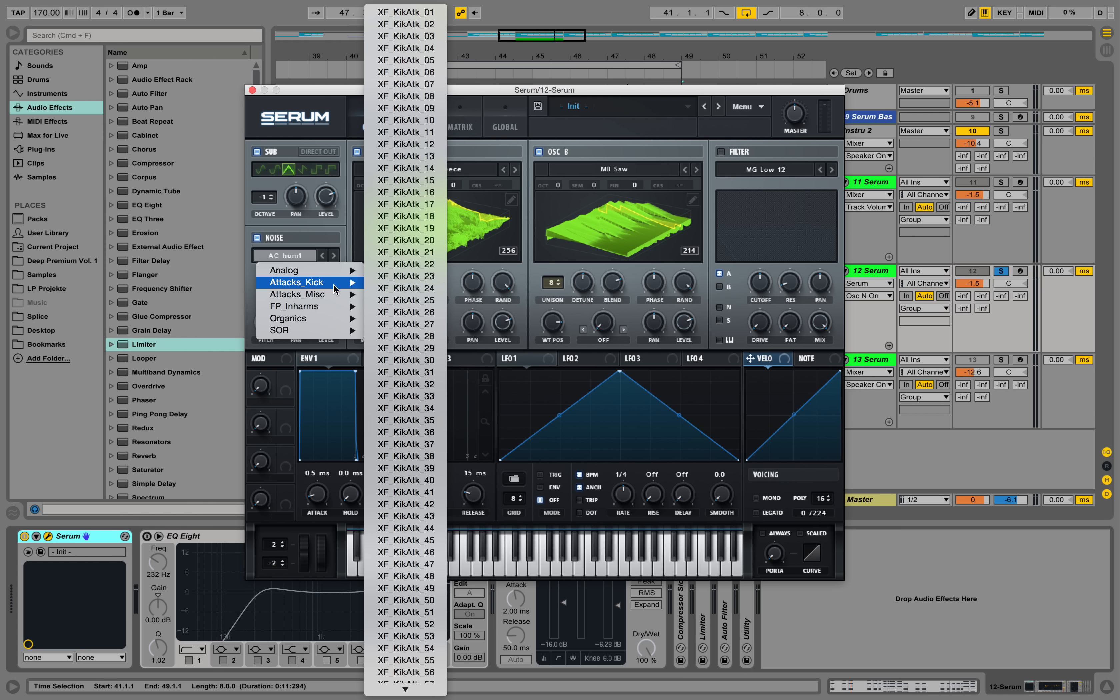
pyautogui.click(425, 159)
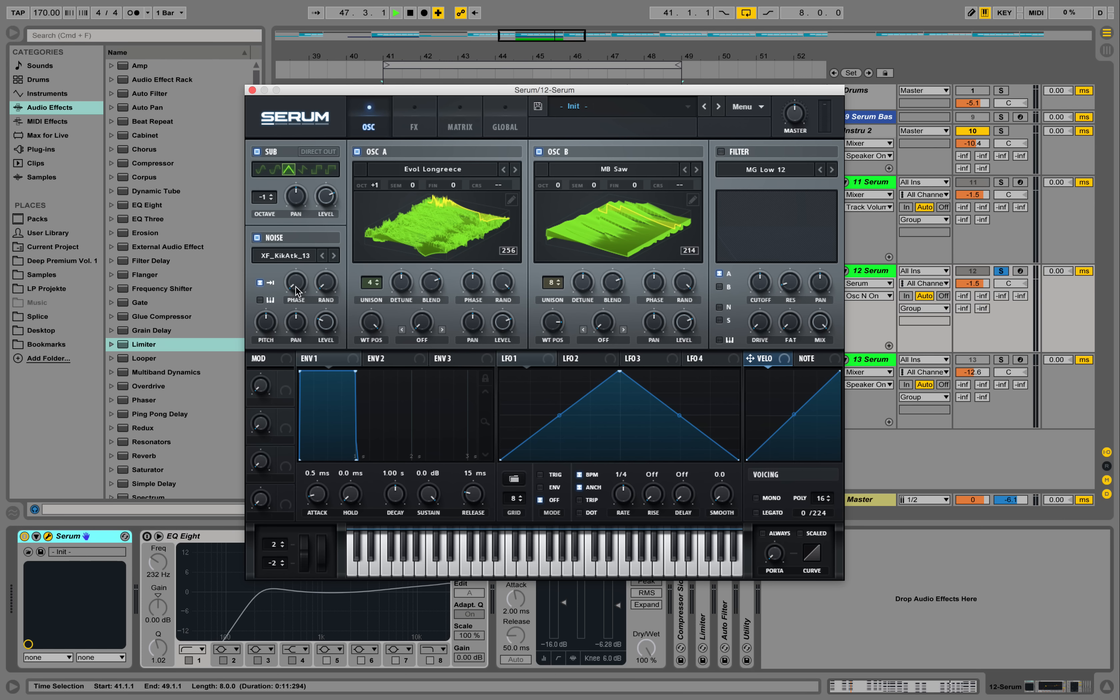
pyautogui.moveTo(327, 322); pyautogui.dragTo(339, 165)
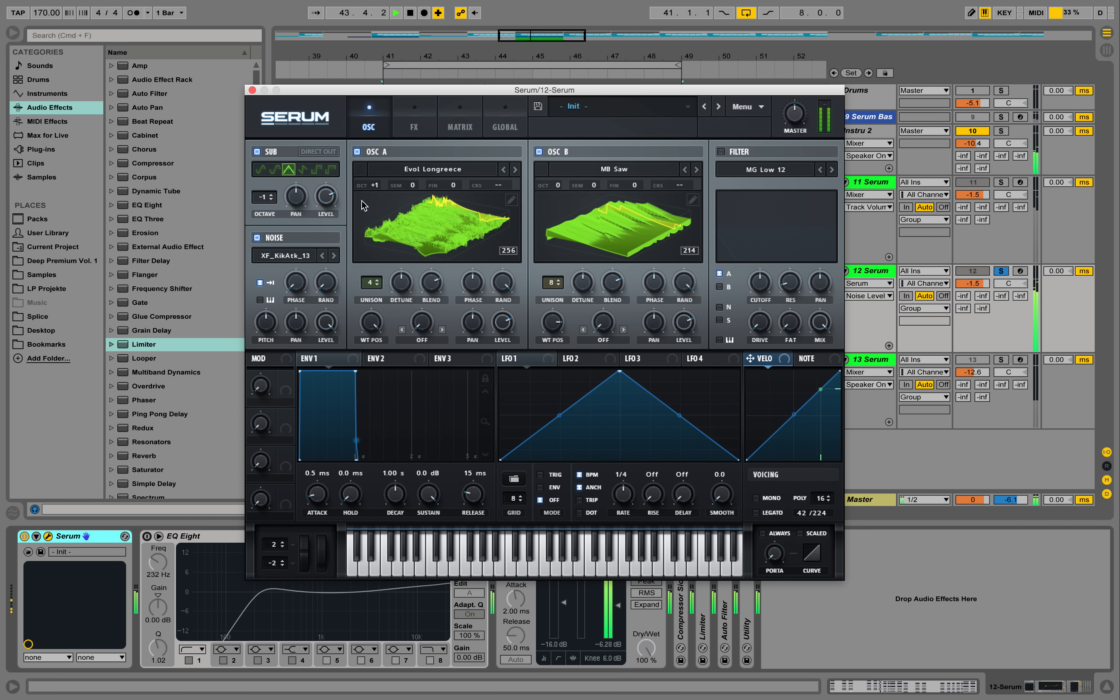
# Switch off oscillators A and B and the sub to isolate the noise, and set the noise pitch to about 92%
pyautogui.click(539, 151)
pyautogui.click(358, 150)
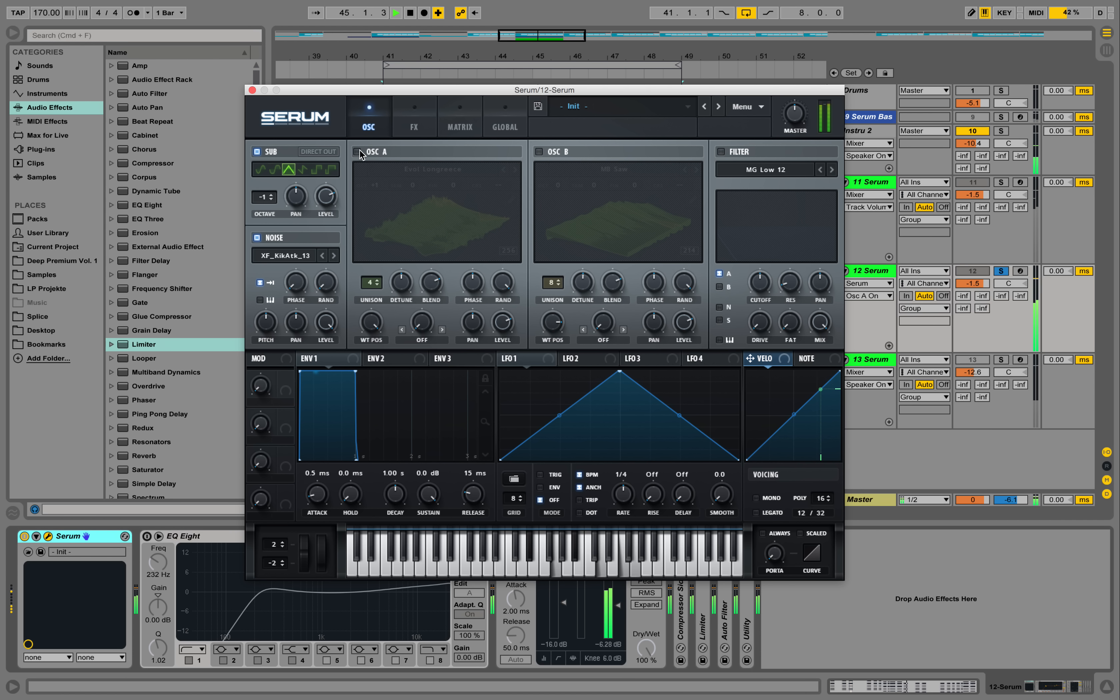
pyautogui.click(258, 151)
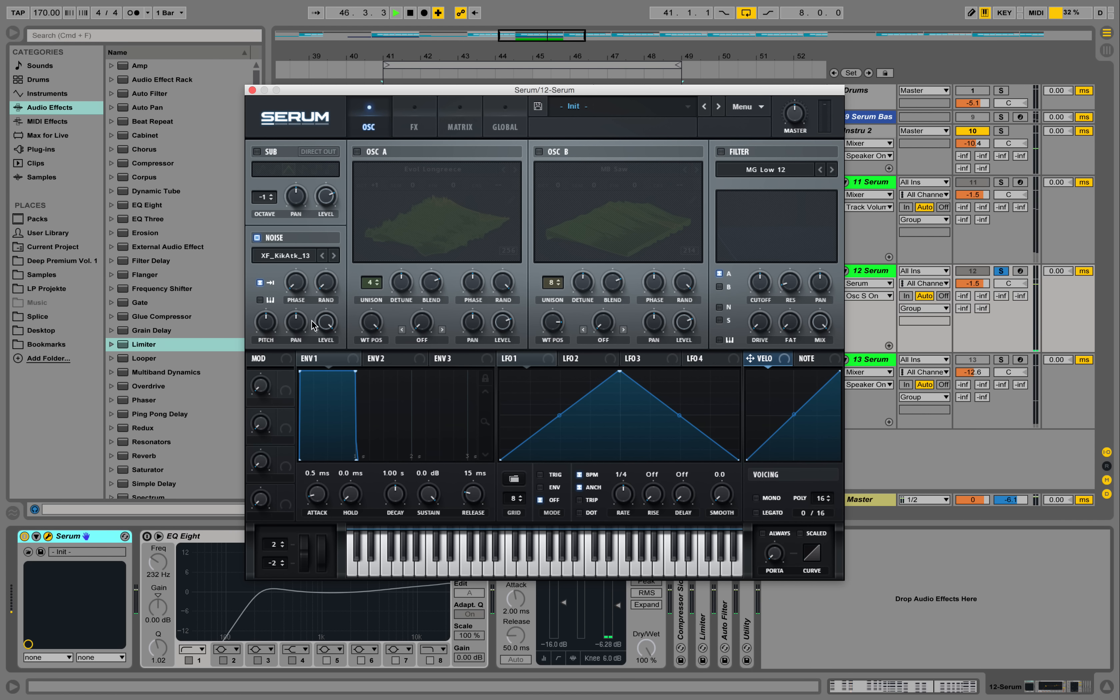
pyautogui.click(268, 324)
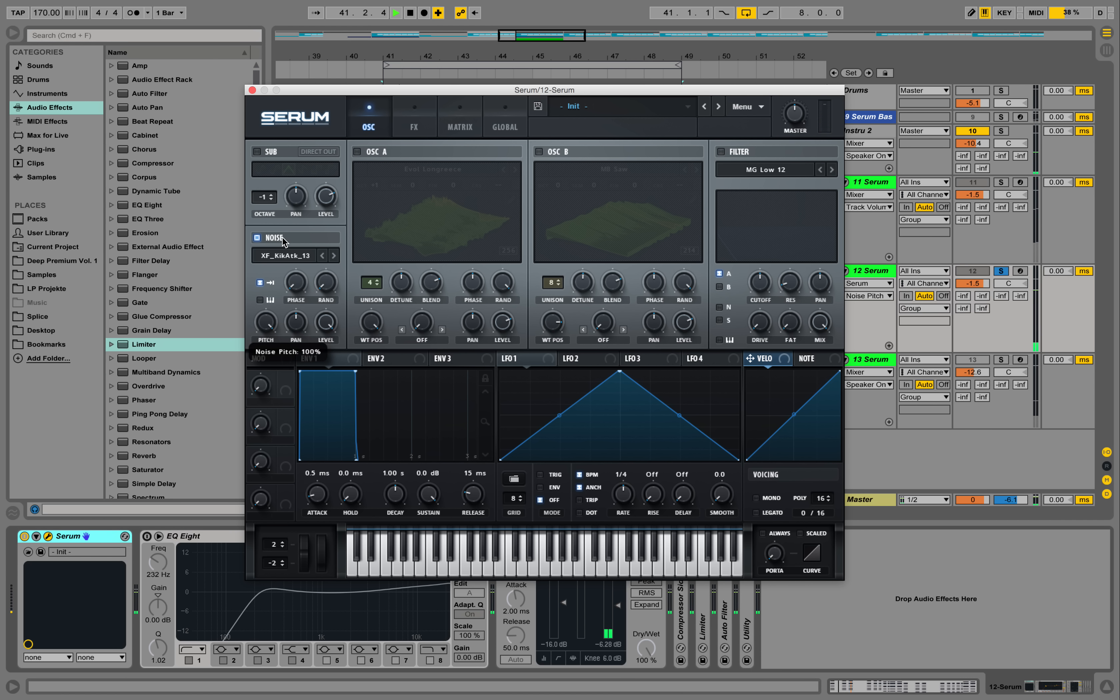
pyautogui.moveTo(267, 322); pyautogui.dragTo(269, 335)
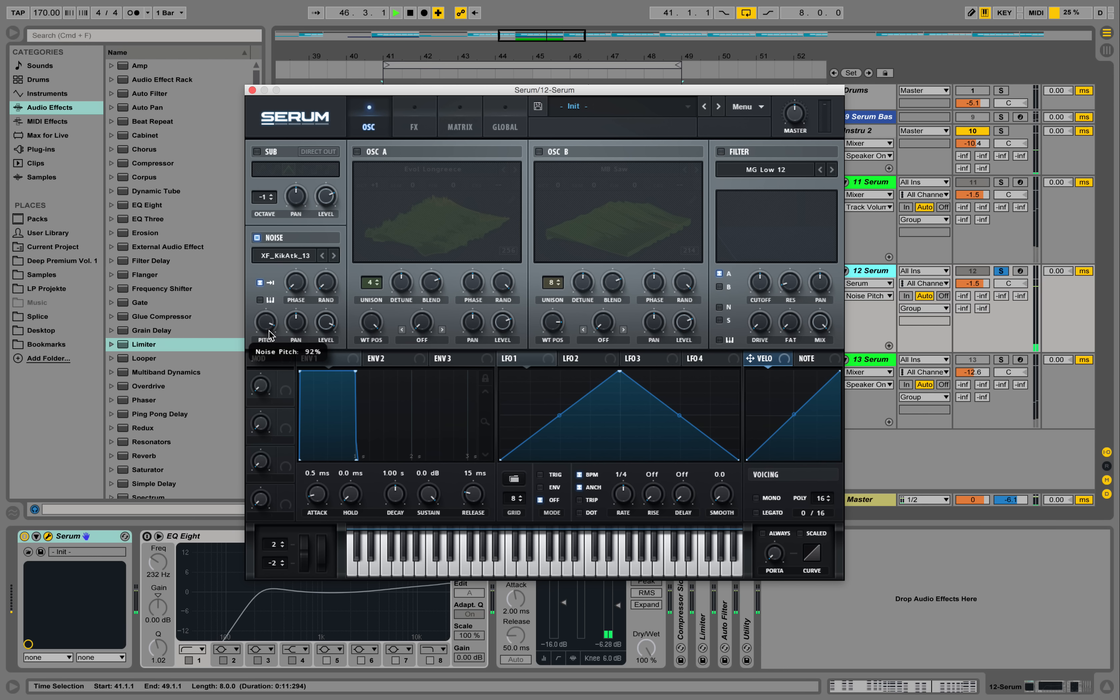
# Switch the sub and oscillators B and A back on, set the noise level to about 88% and stop playback
pyautogui.click(257, 151)
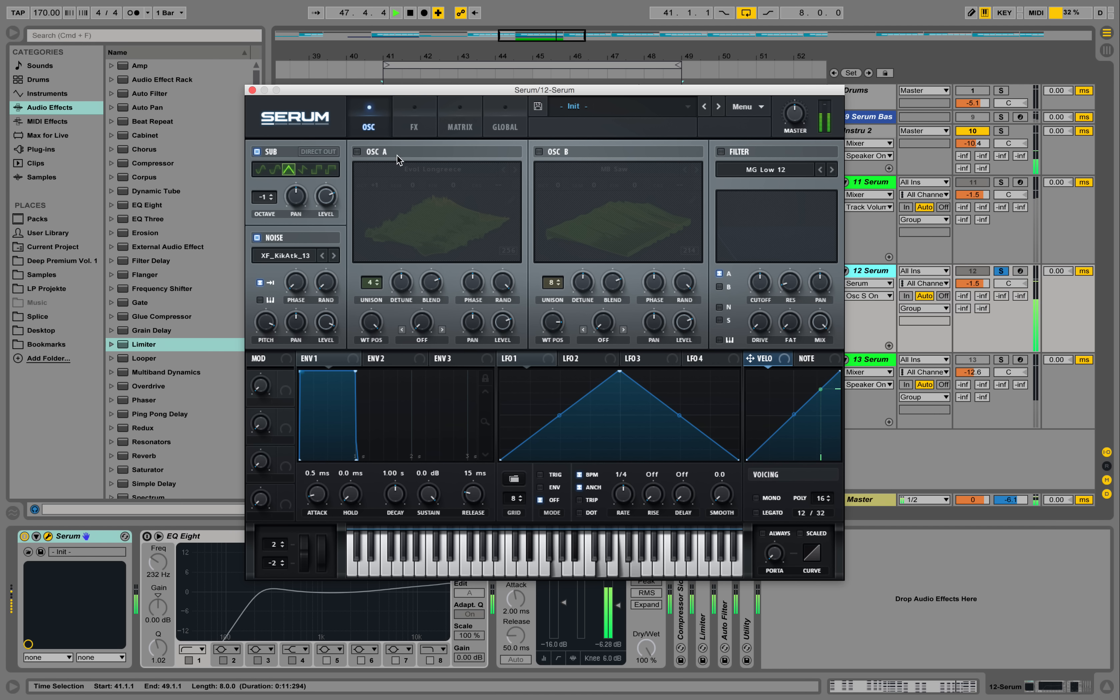
pyautogui.click(540, 152)
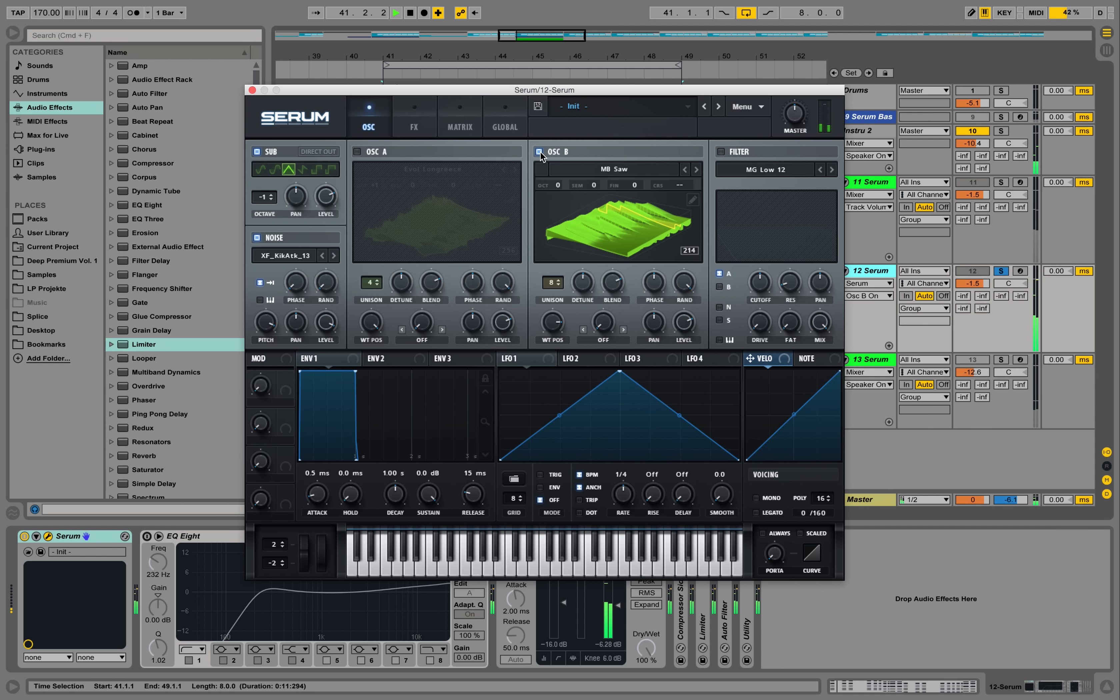
pyautogui.click(333, 330)
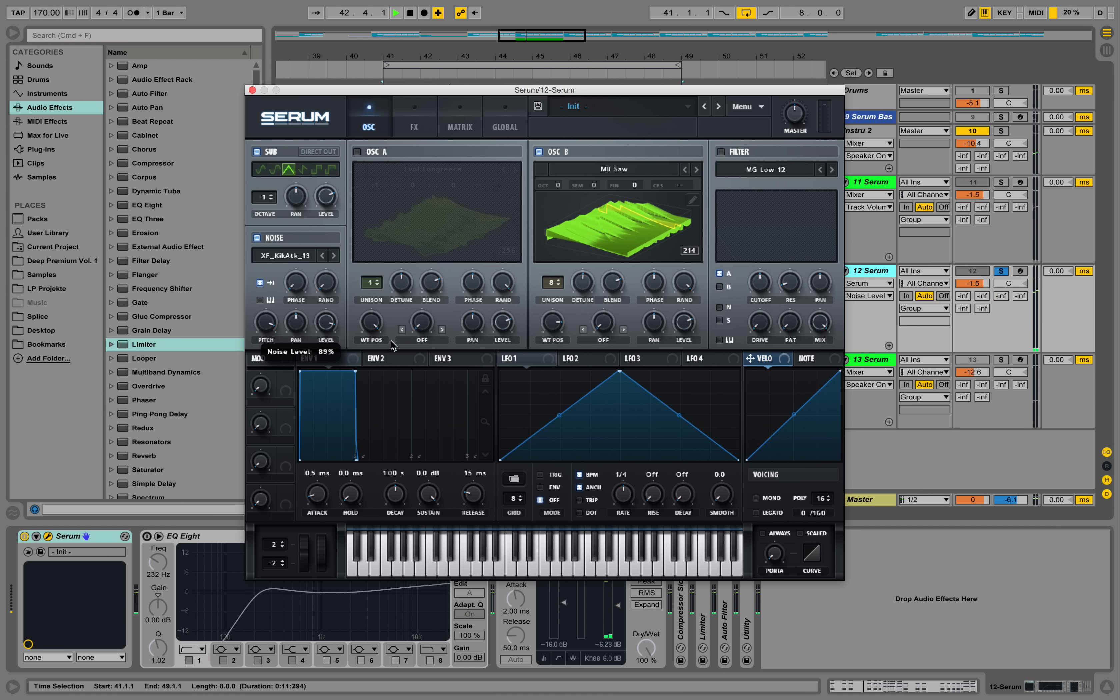
pyautogui.click(358, 151)
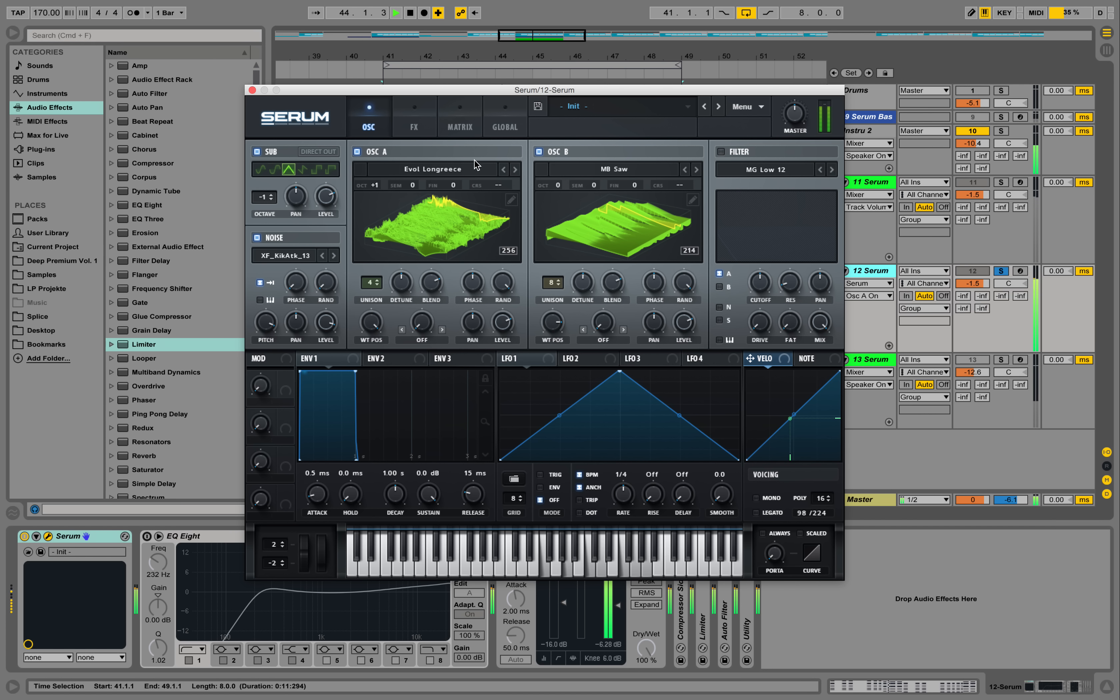
pyautogui.click(334, 334)
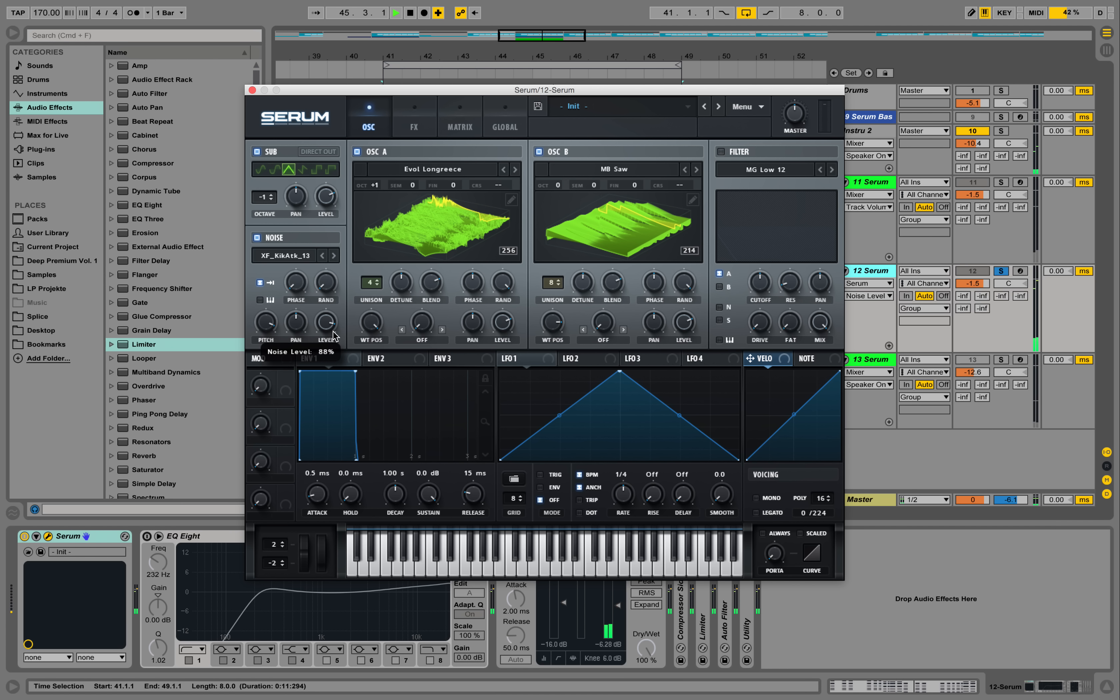
pyautogui.press('space')
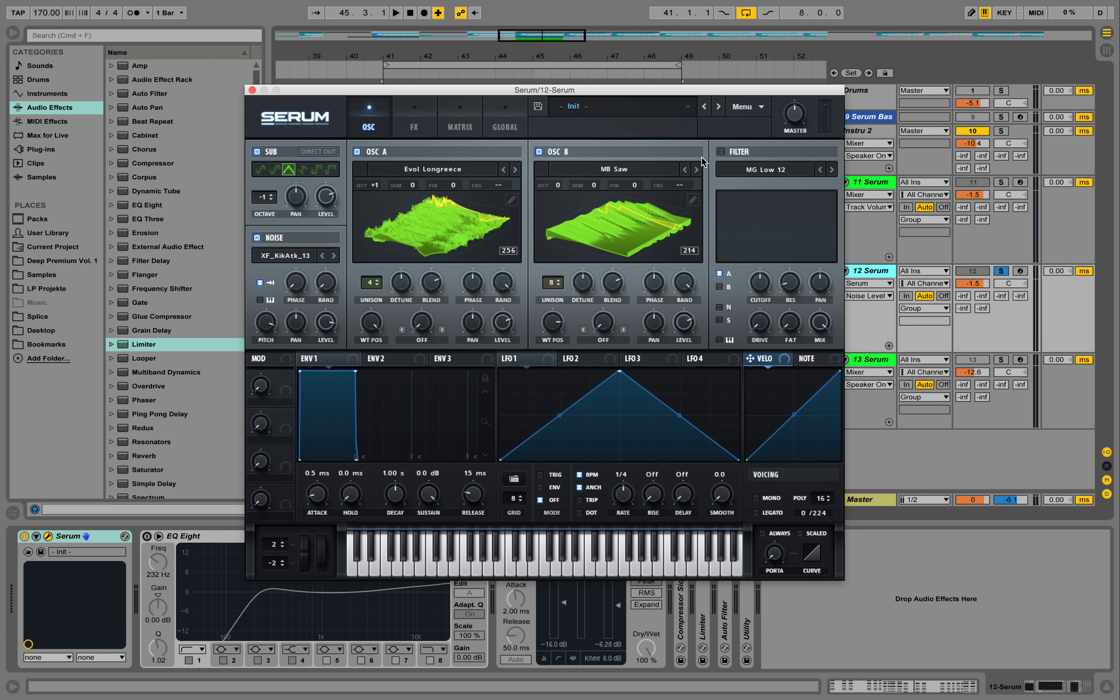
# Enable the filter and set its type to German LP from the Misc group
pyautogui.click(721, 151)
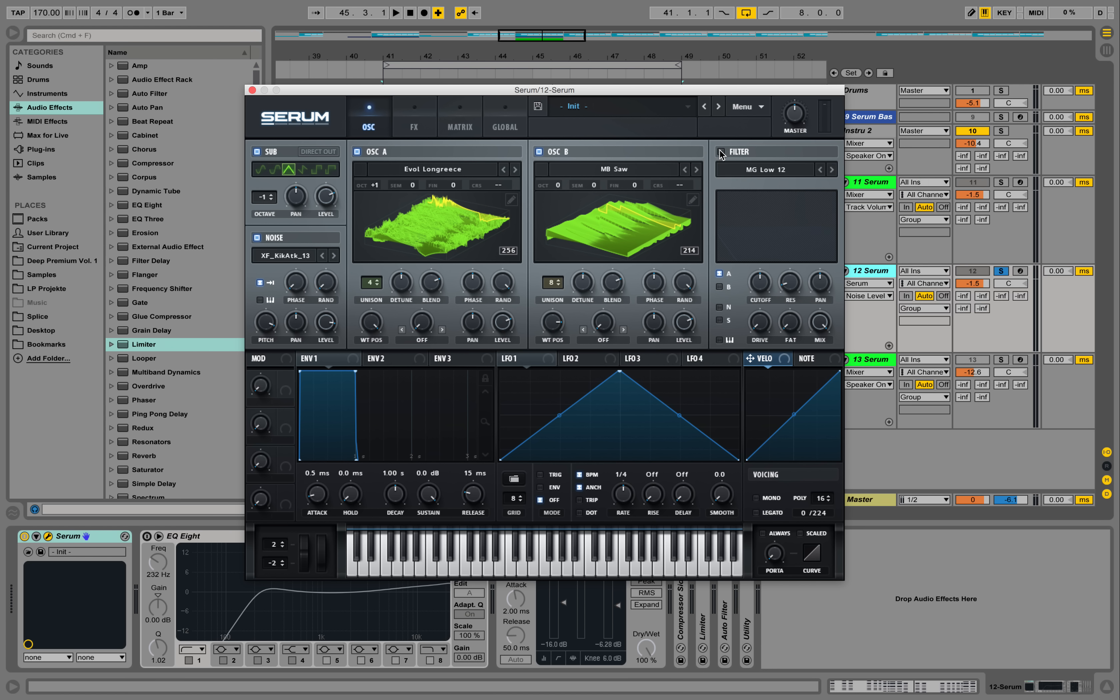
pyautogui.click(782, 170)
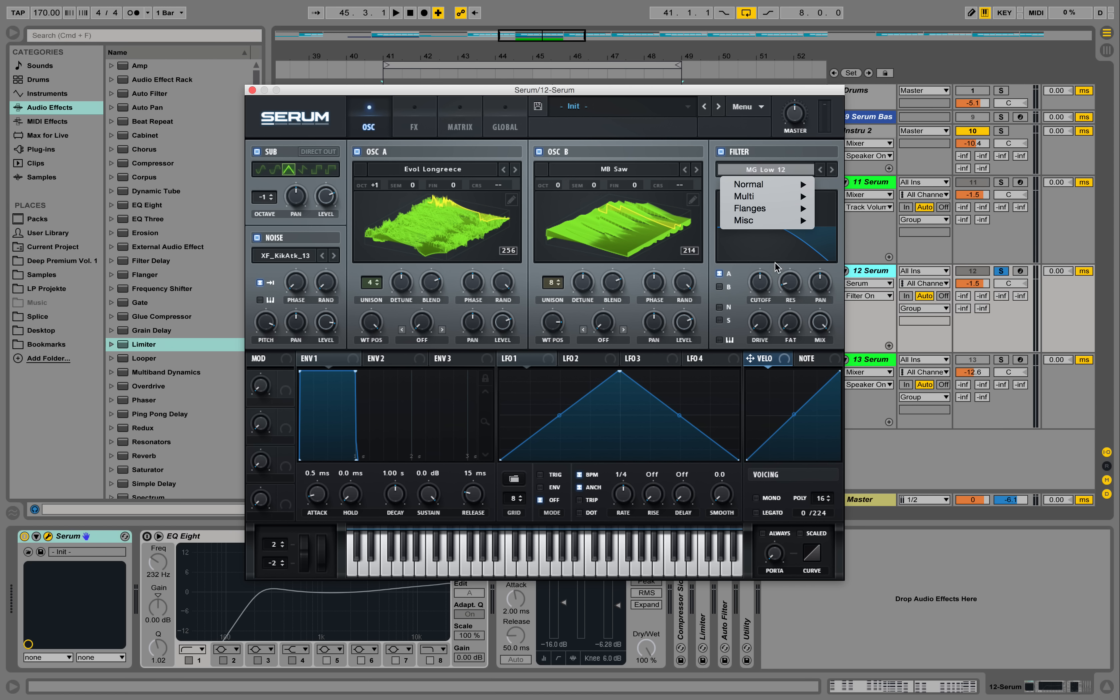
pyautogui.moveTo(769, 226)
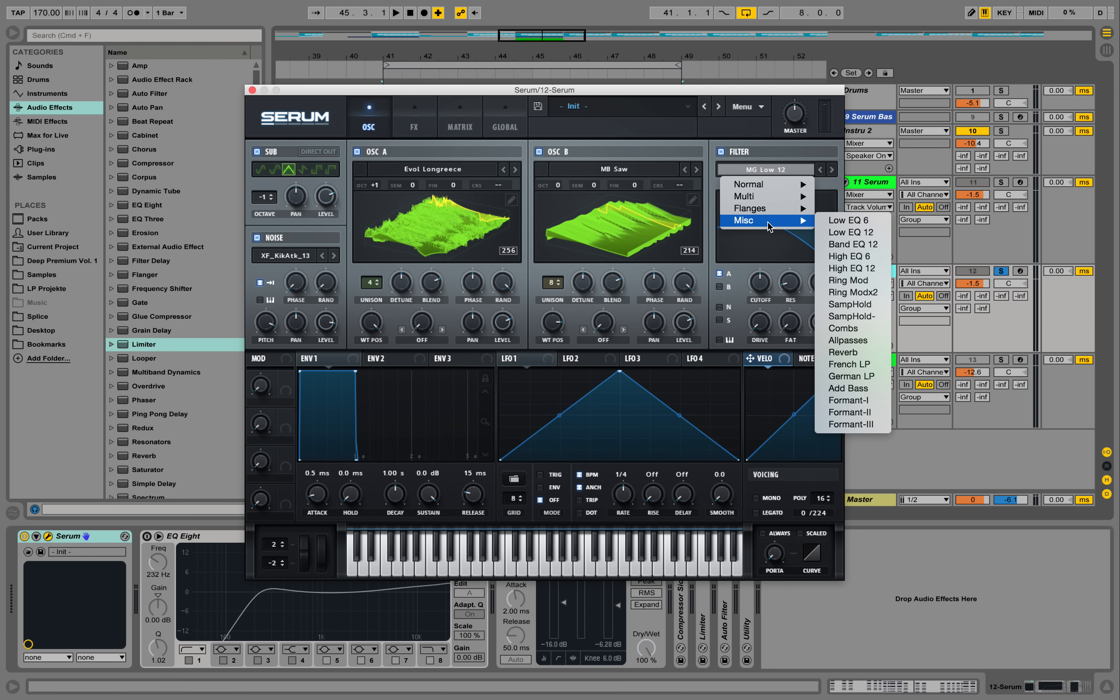
pyautogui.click(859, 377)
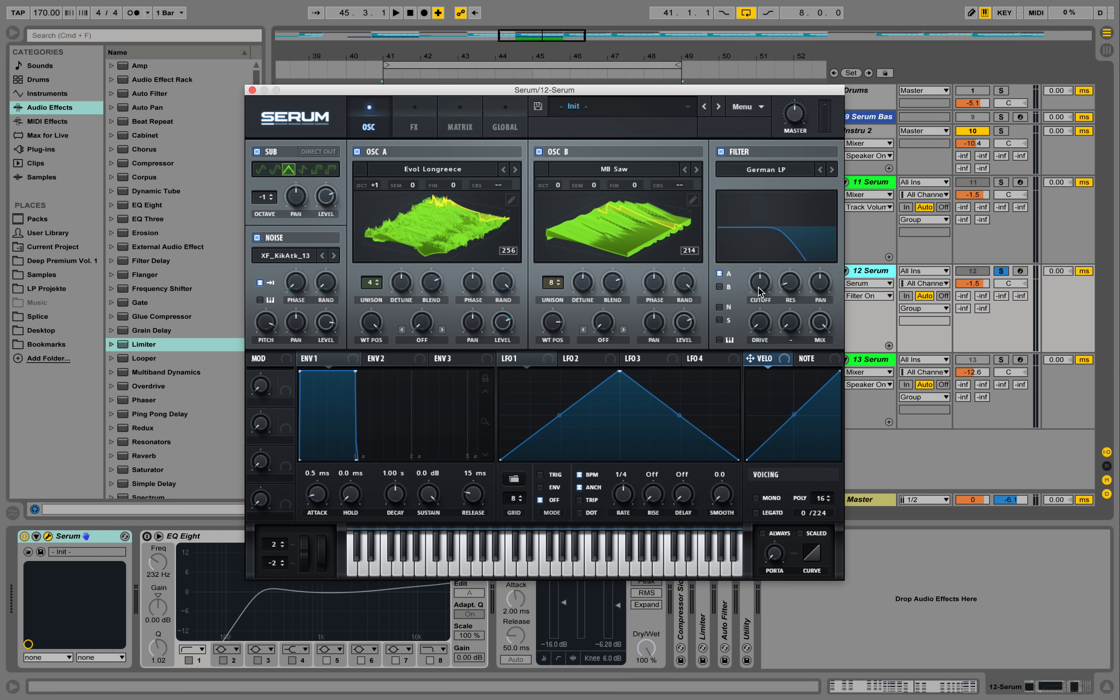
# Route oscillators A and B, the noise and the sub through the filter
pyautogui.click(718, 287)
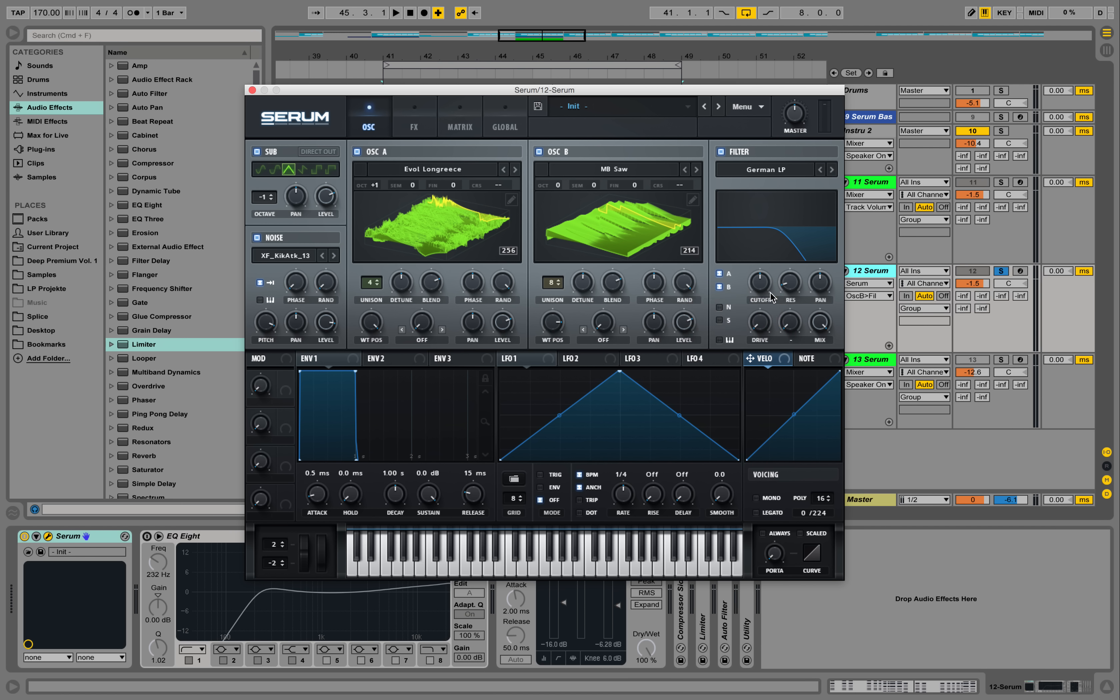
pyautogui.click(720, 288)
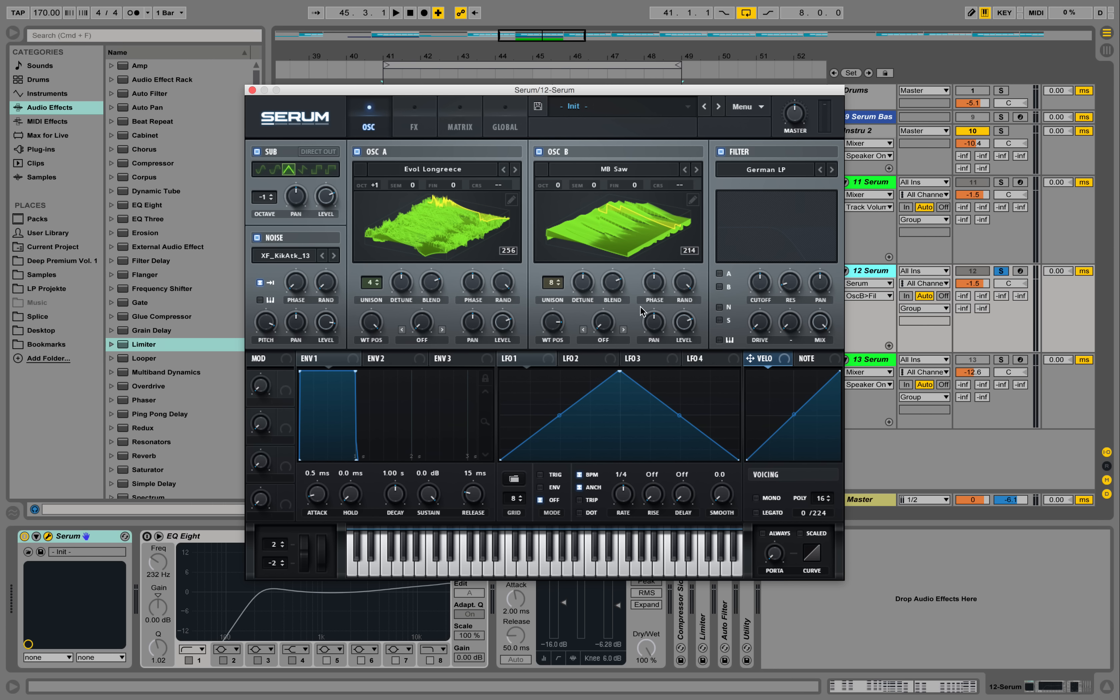
pyautogui.click(728, 274)
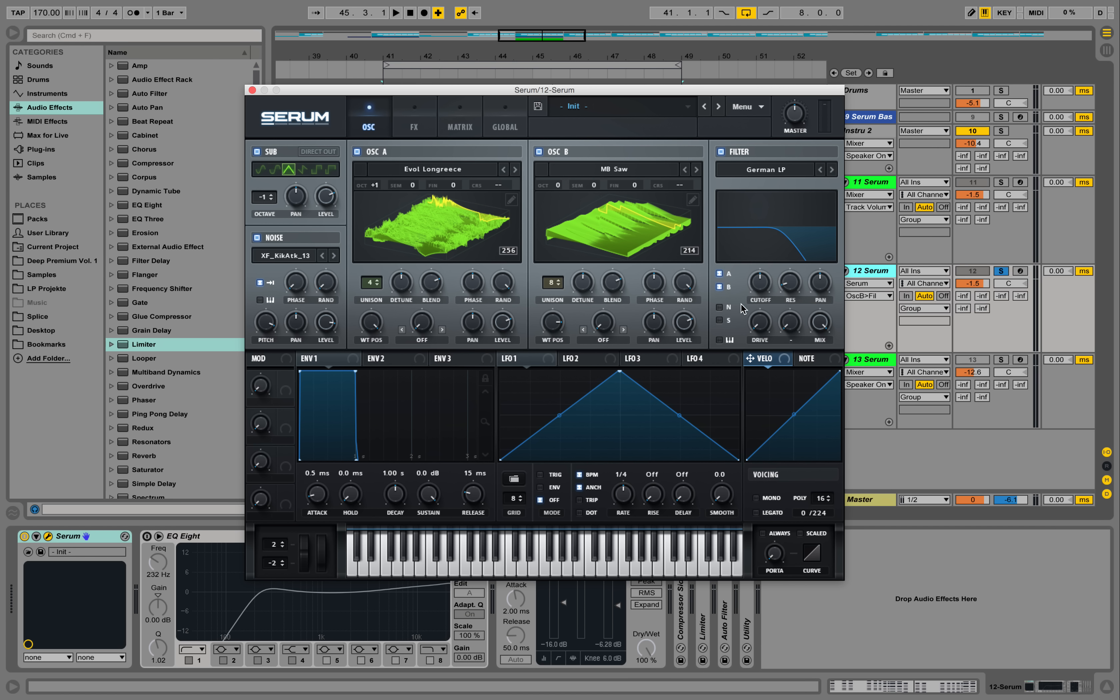
pyautogui.click(721, 307)
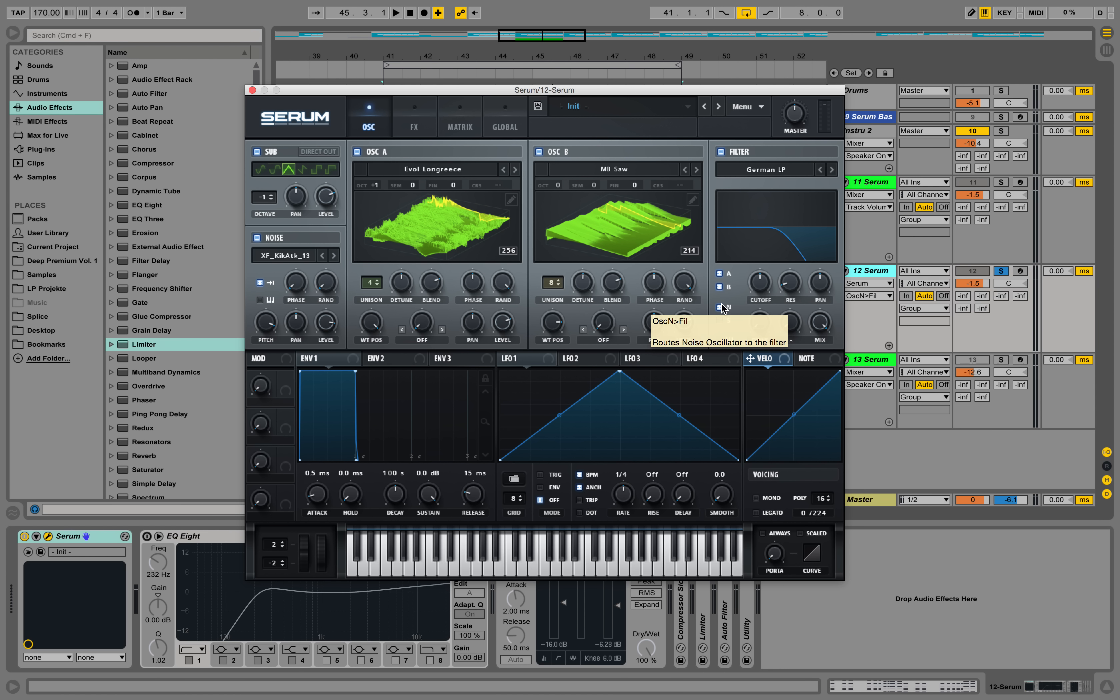
# Raise the filter's drive and resonance slightly and lower its cutoff to 8 Hz
pyautogui.moveTo(760, 324); pyautogui.dragTo(768, 303)
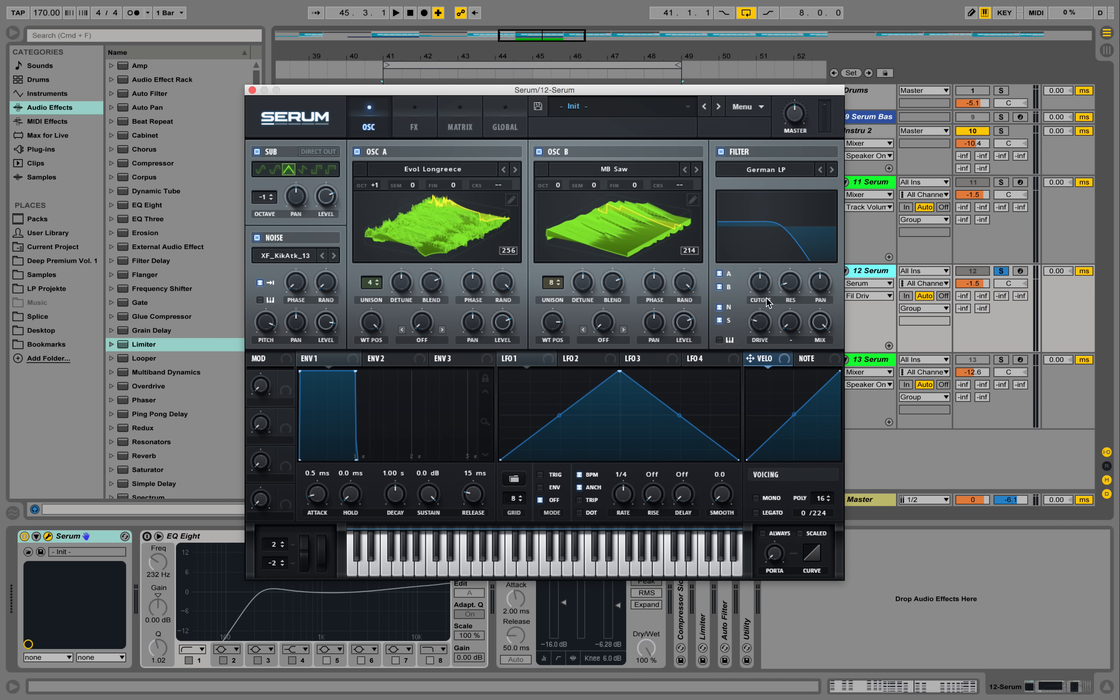
pyautogui.moveTo(763, 292); pyautogui.dragTo(828, 461)
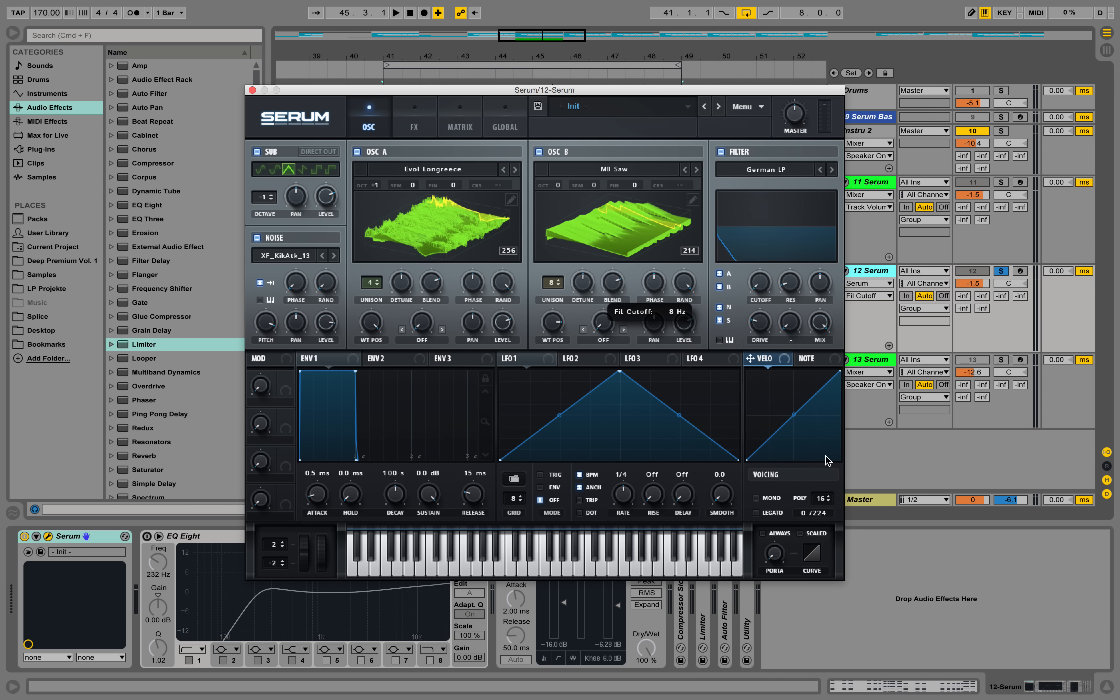
pyautogui.moveTo(790, 284); pyautogui.dragTo(796, 273)
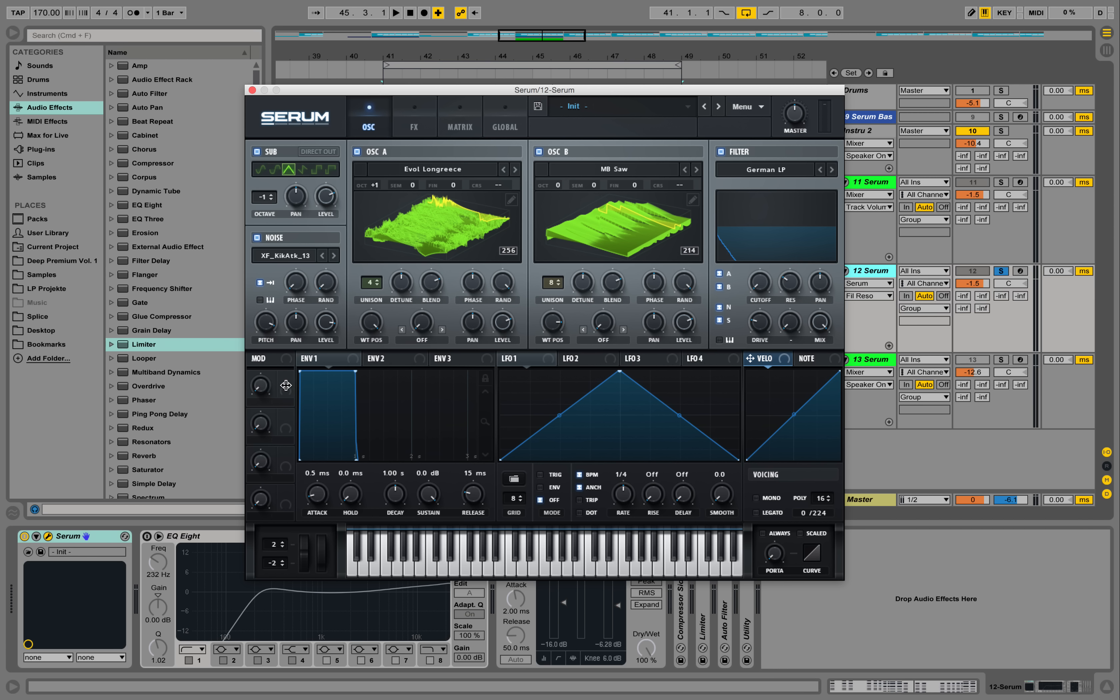
# Assign Macro 1 to the filter cutoff, rename the macro Cutoff and turn it up
pyautogui.moveTo(286, 385); pyautogui.dragTo(776, 293)
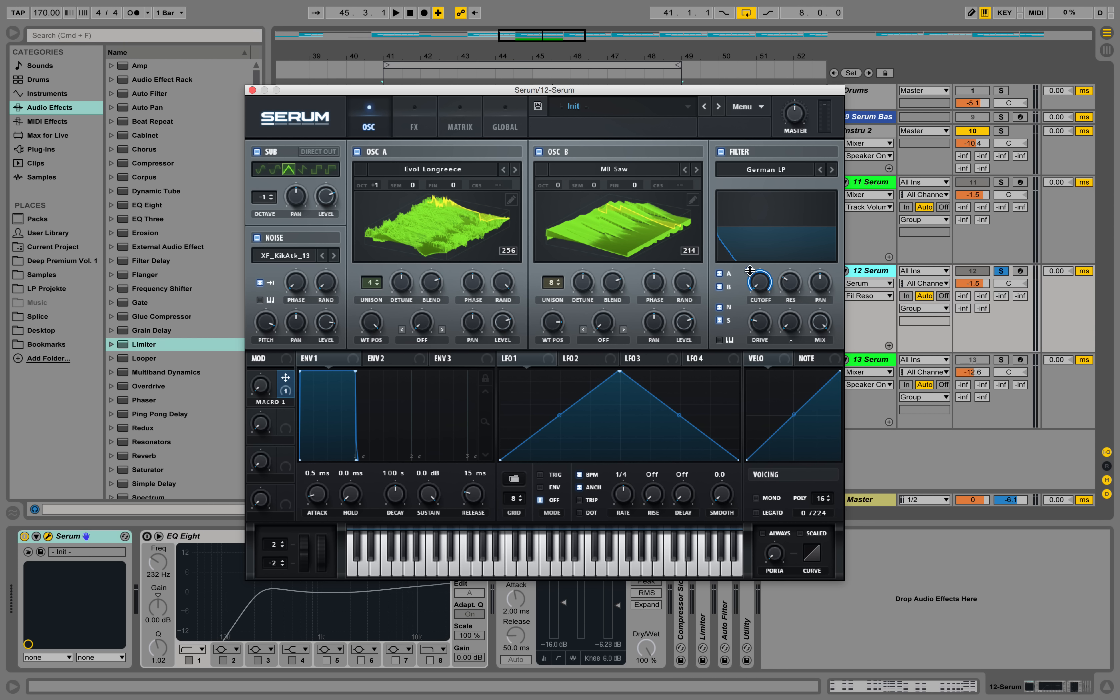
pyautogui.doubleClick(279, 402)
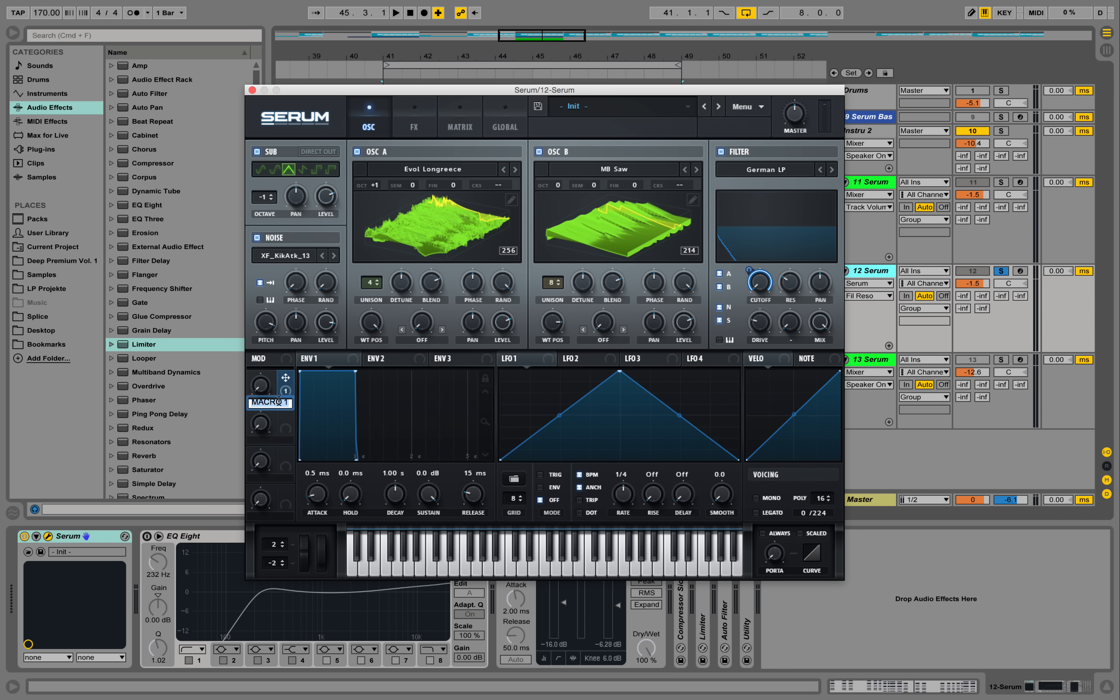
pyautogui.write('Cutoff')
pyautogui.press('Return')
pyautogui.moveTo(262, 387); pyautogui.dragTo(274, 297)
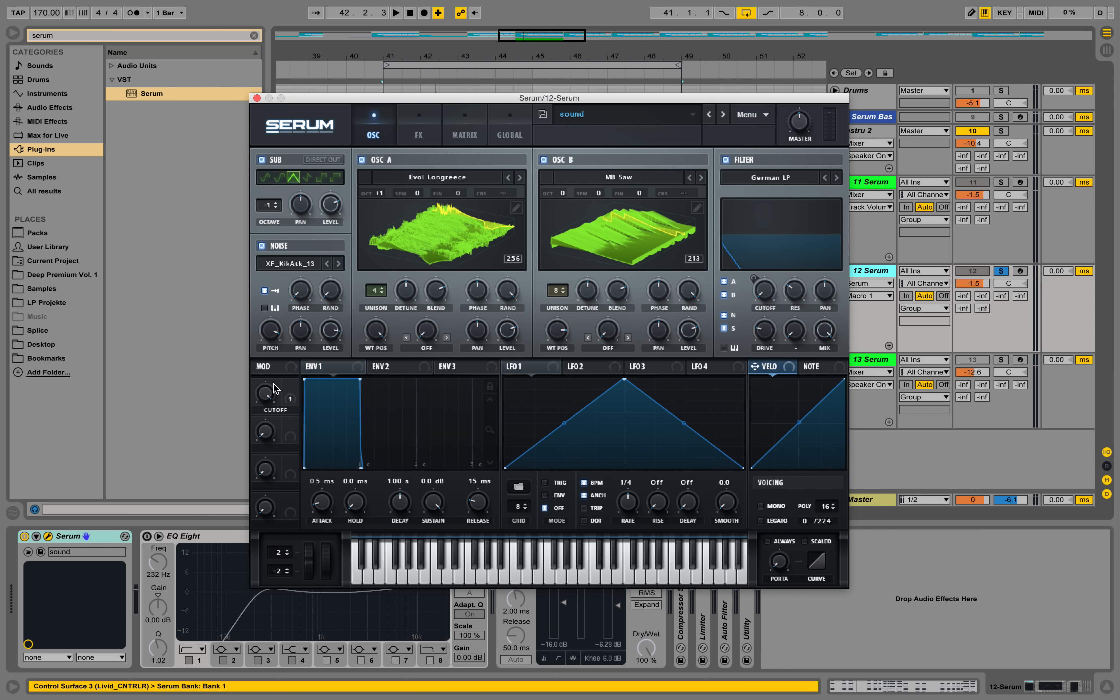
# Play the loop and compare the rebuilt sound on track 12 with the original on track 11 by soloing each in turn
pyautogui.press('space')
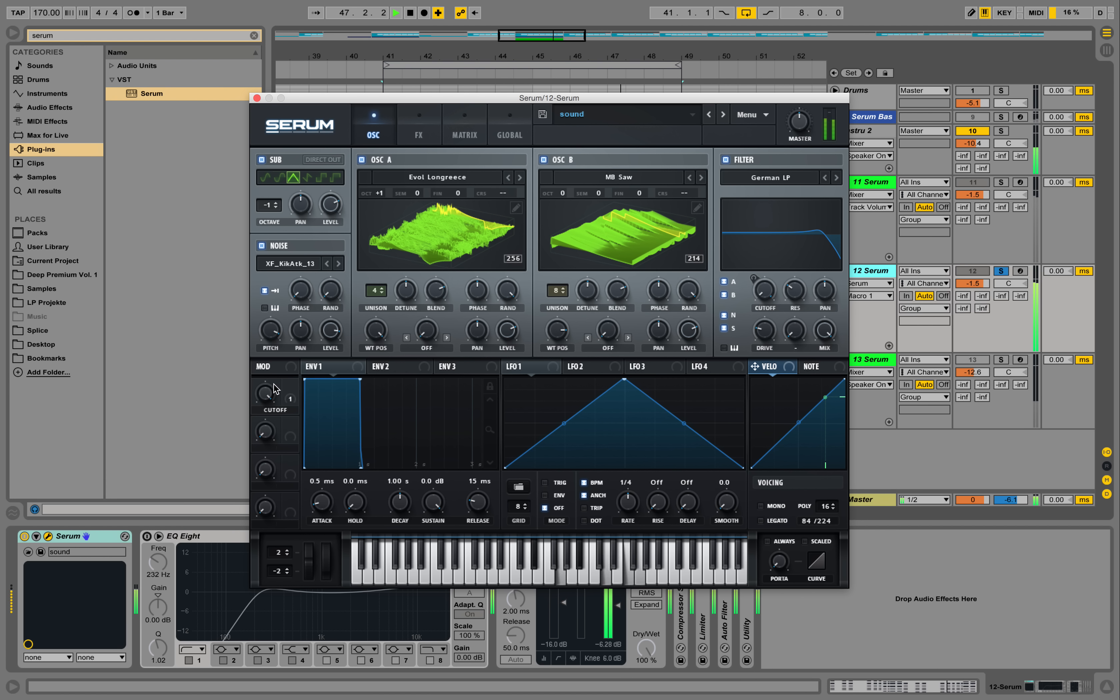
pyautogui.press('space')
pyautogui.click(1002, 182)
pyautogui.press('space')
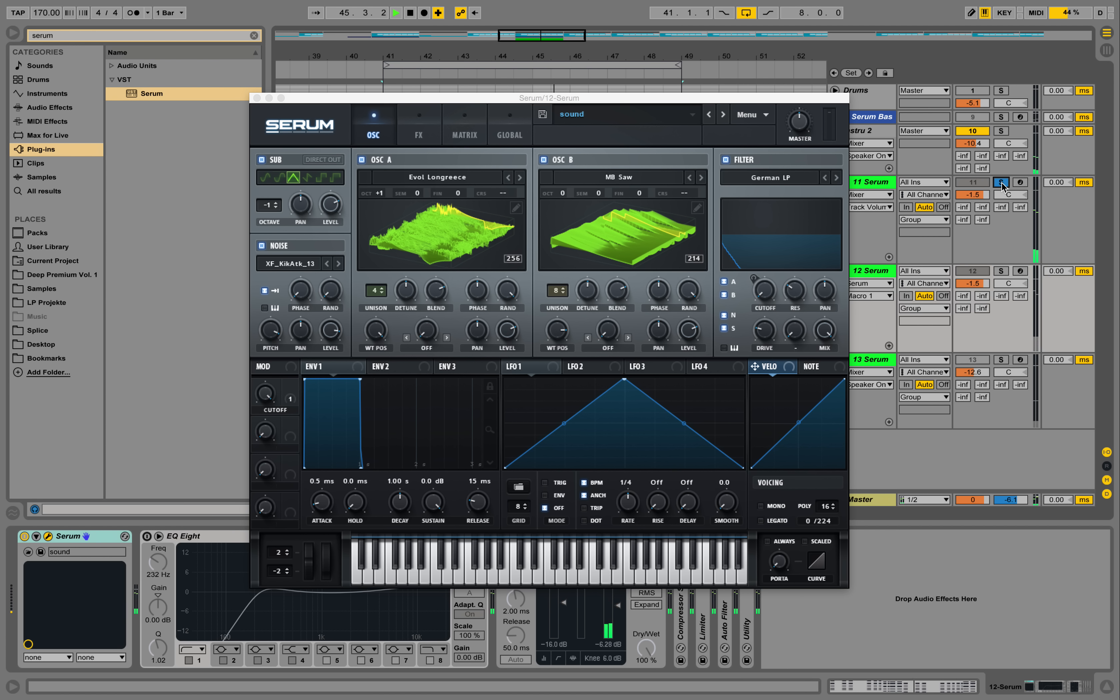
pyautogui.click(1001, 270)
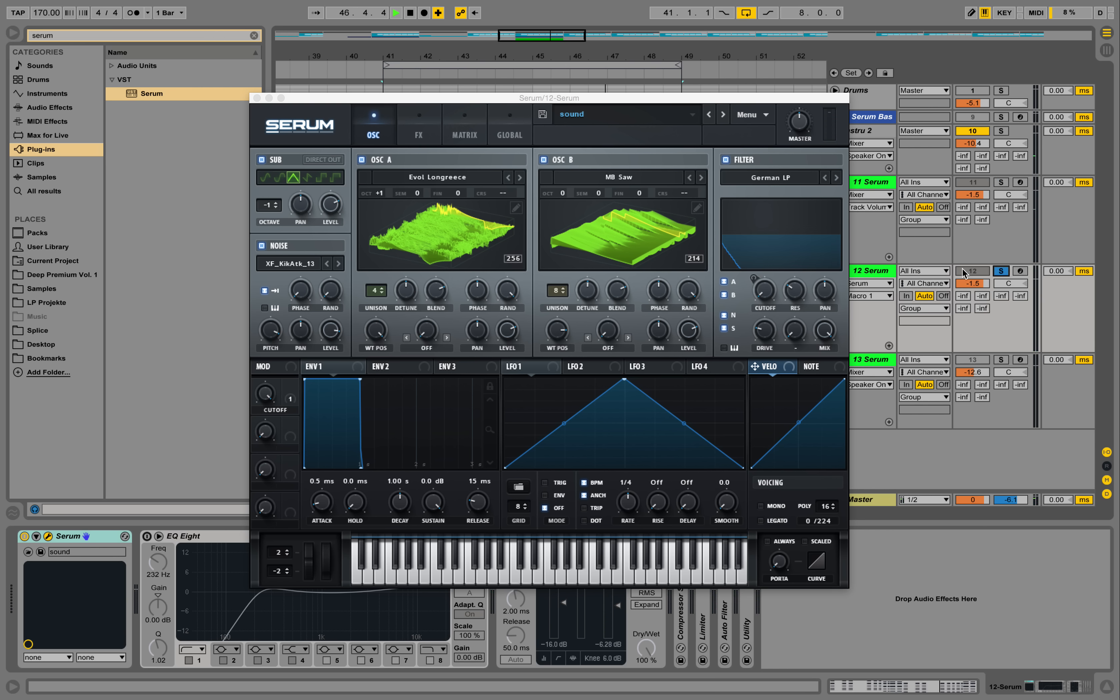
pyautogui.click(880, 275)
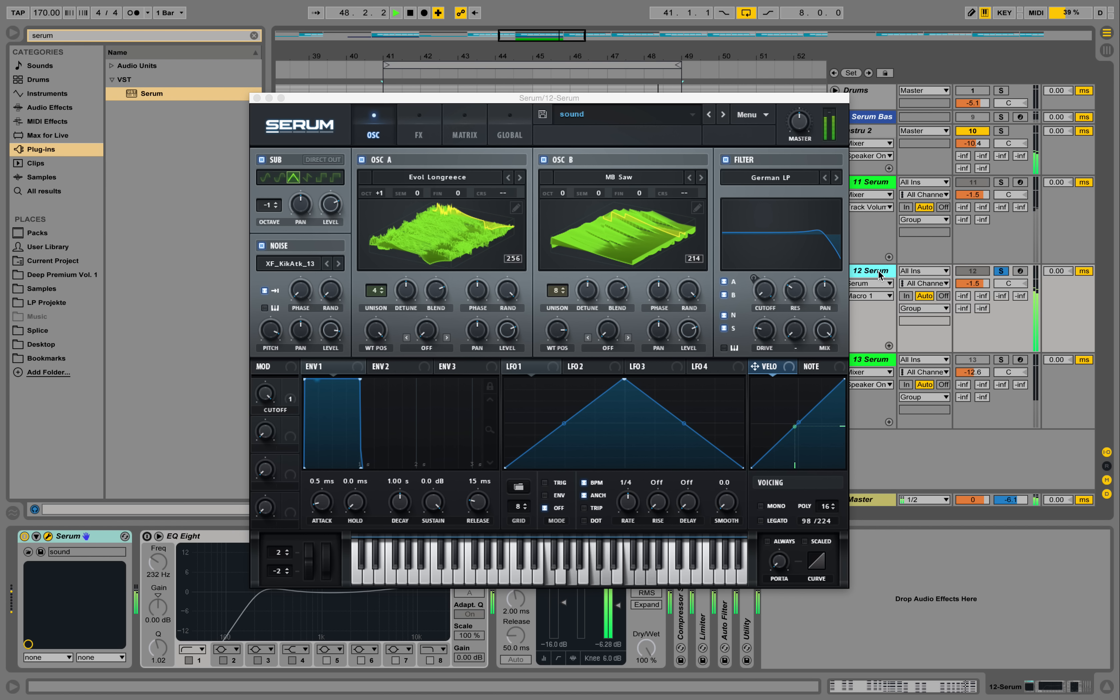
pyautogui.press('space')
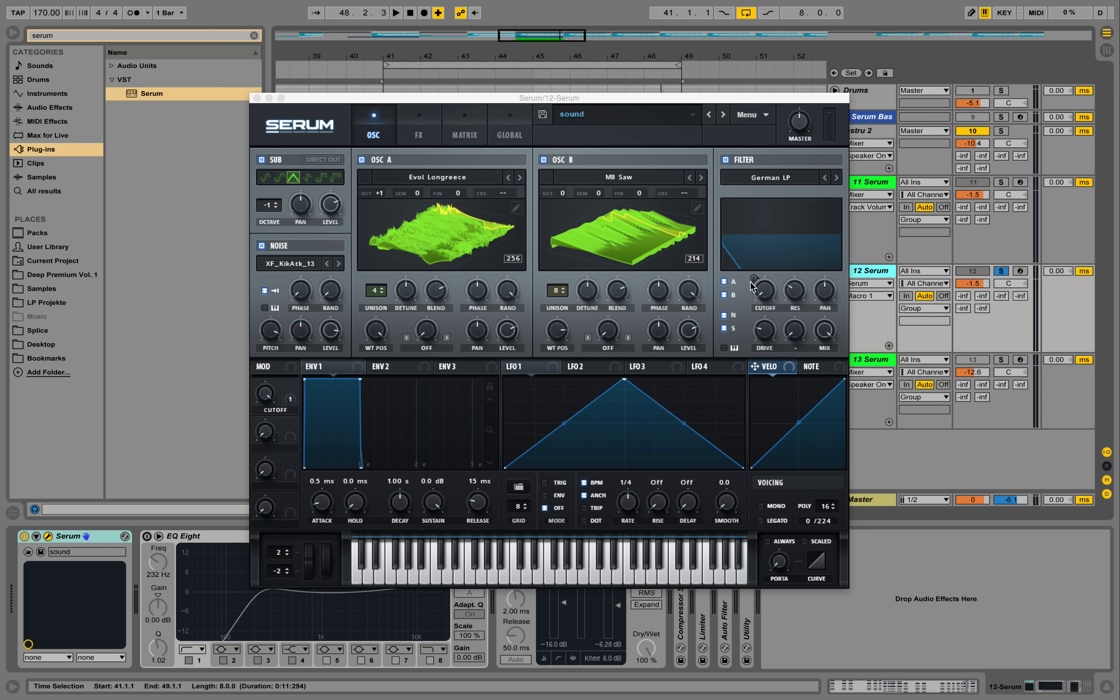
# Assign Macro 2 to the sub oscillator's level and rename the macro SubOut
pyautogui.moveTo(290, 425); pyautogui.dragTo(334, 211)
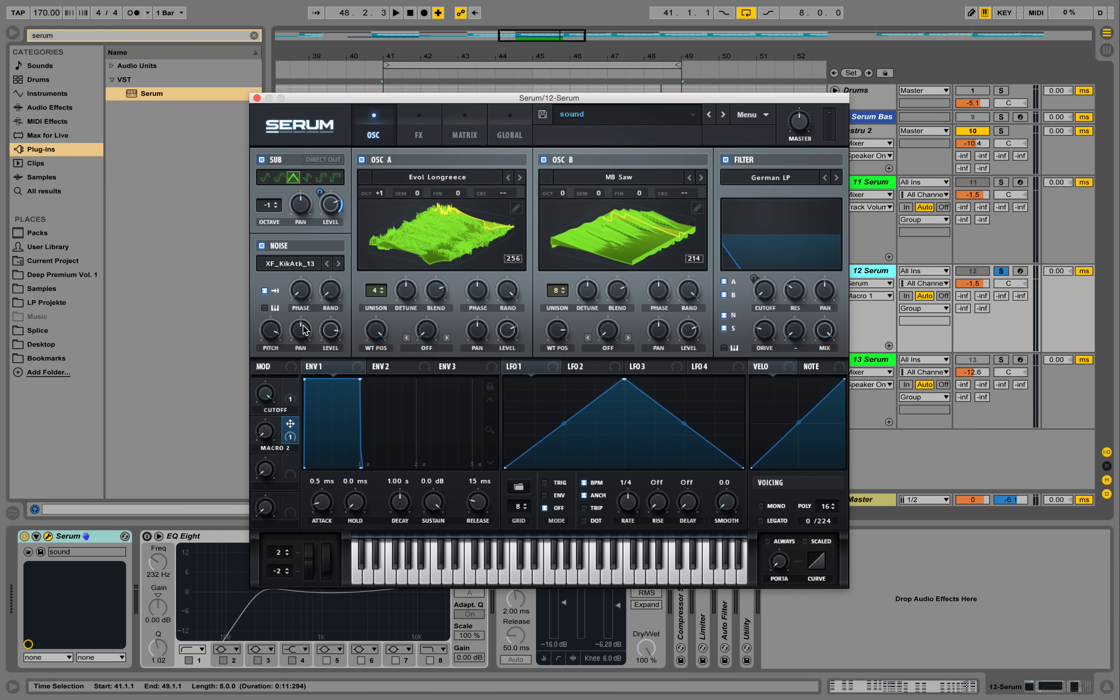
pyautogui.doubleClick(282, 446)
pyautogui.write('S')
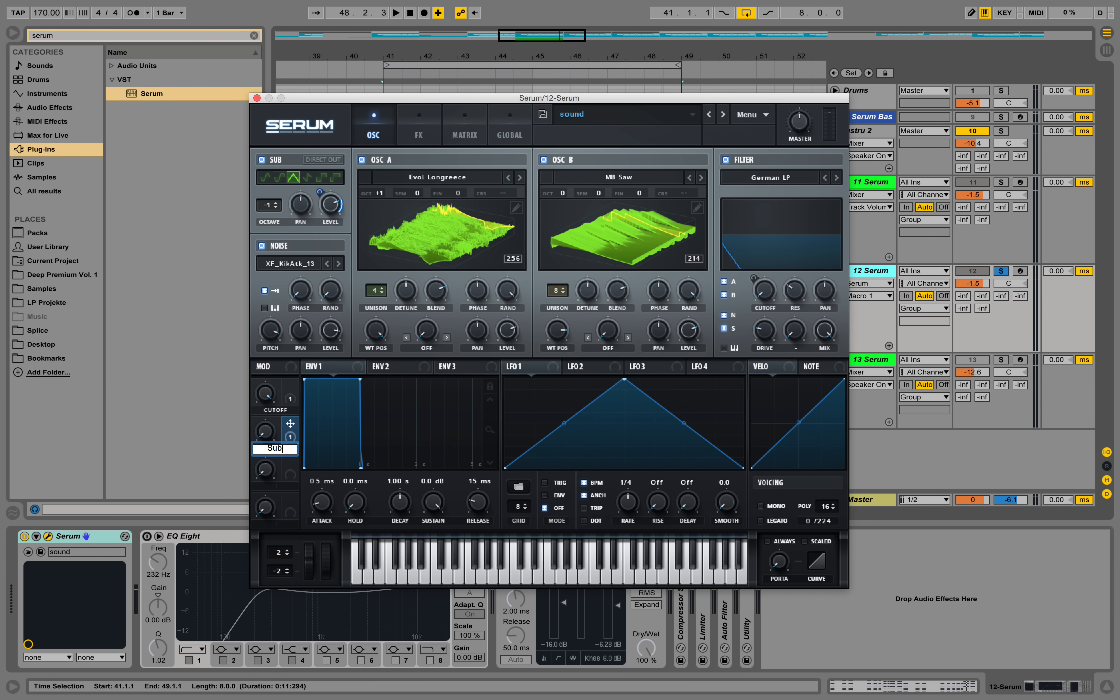
pyautogui.write('ubOut')
pyautogui.press('Return')
# Lower the sub's base level, then raise the SubOut macro and its modulation depth so the macro controls the sub's volume
pyautogui.moveTo(270, 432); pyautogui.dragTo(271, 391)
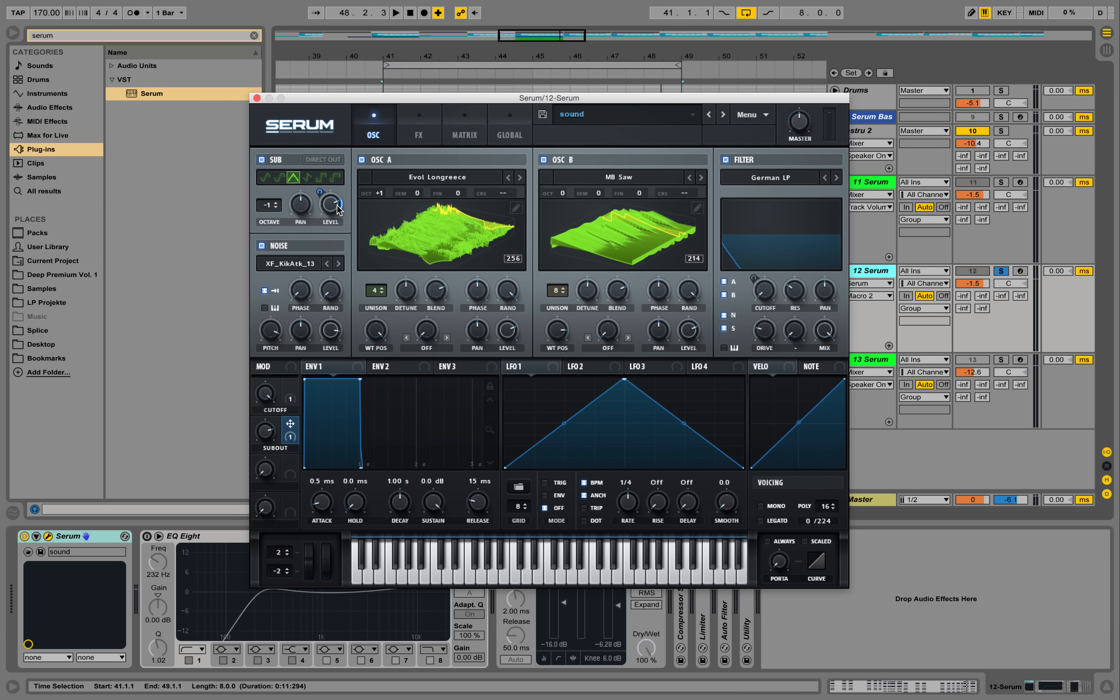
pyautogui.moveTo(330, 203); pyautogui.dragTo(363, 329)
pyautogui.moveTo(320, 189); pyautogui.dragTo(328, 104)
pyautogui.click(272, 433)
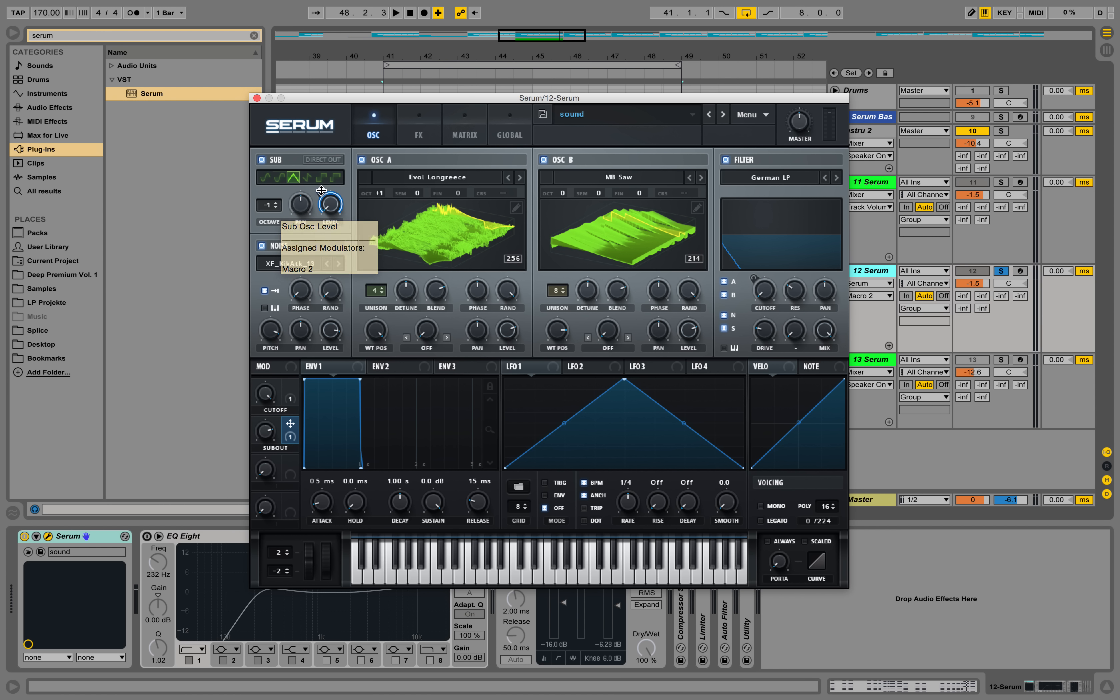
pyautogui.moveTo(321, 191); pyautogui.dragTo(318, 262)
pyautogui.moveTo(319, 238); pyautogui.dragTo(328, 183)
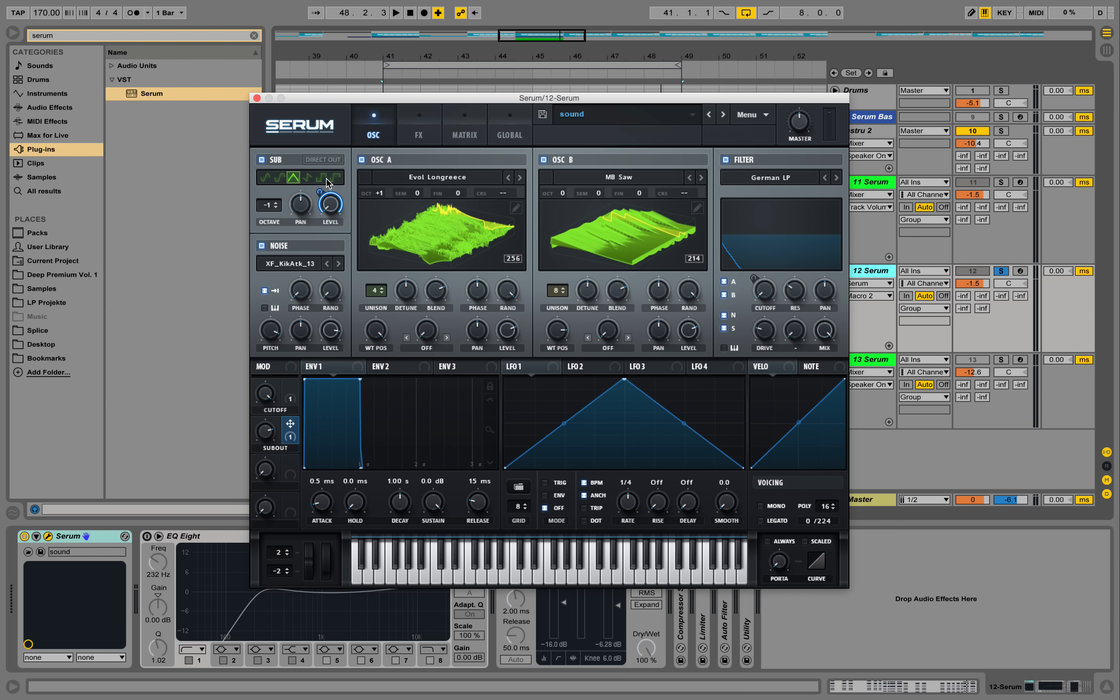
# Play the loop while sweeping the SubOut and Cutoff macros to hear their effect on the sound
pyautogui.press('space')
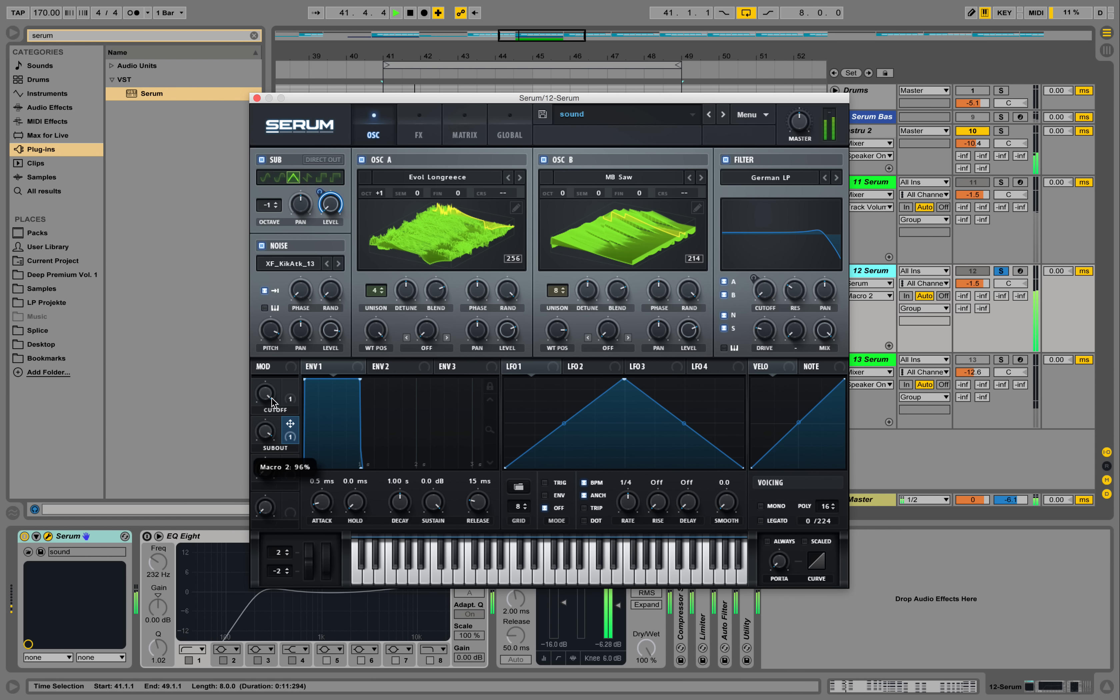
pyautogui.moveTo(274, 391); pyautogui.dragTo(274, 469)
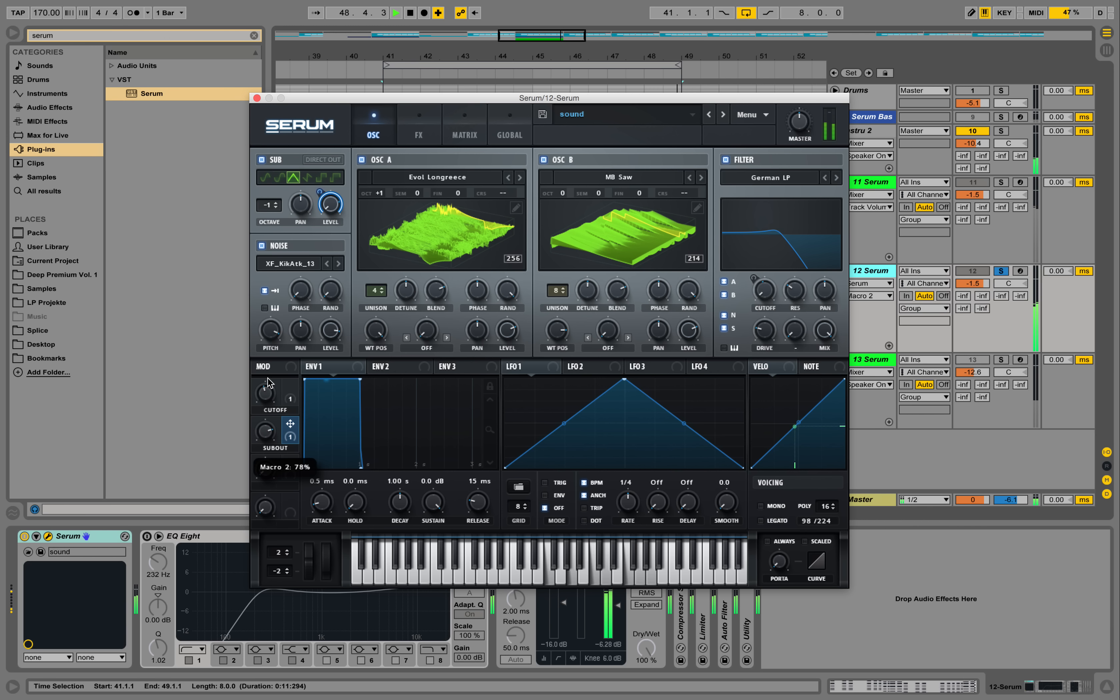
pyautogui.moveTo(268, 388); pyautogui.dragTo(331, 167)
pyautogui.press('space')
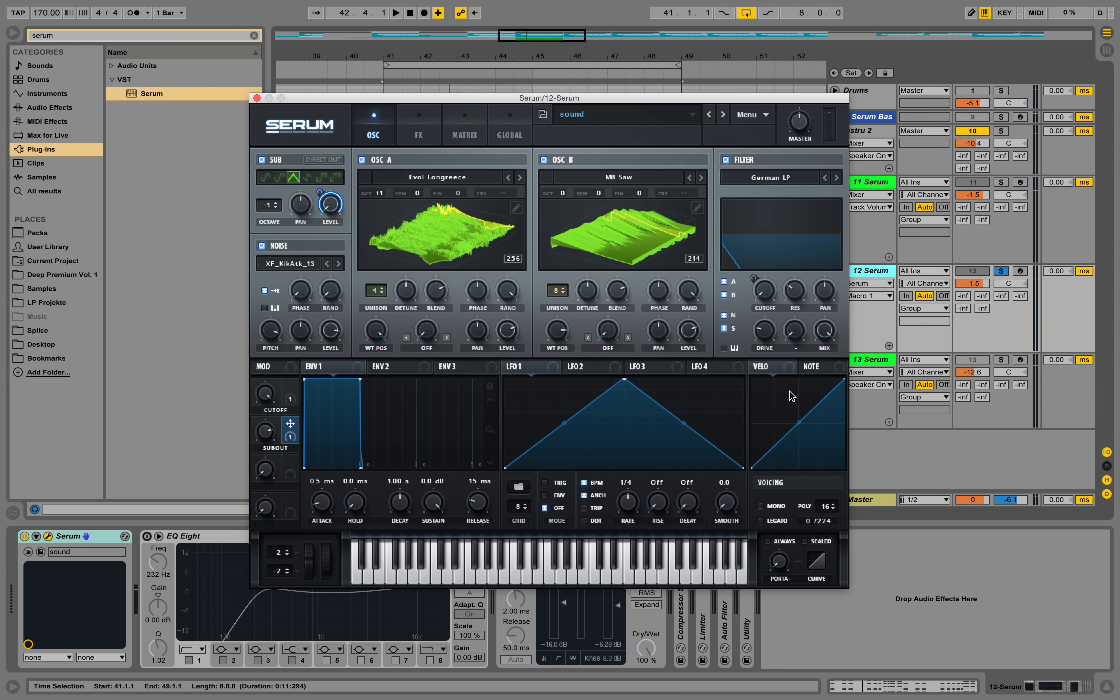
# Enable Direct Out for the sub in place of the filter routing and audition the loop
pyautogui.click(416, 123)
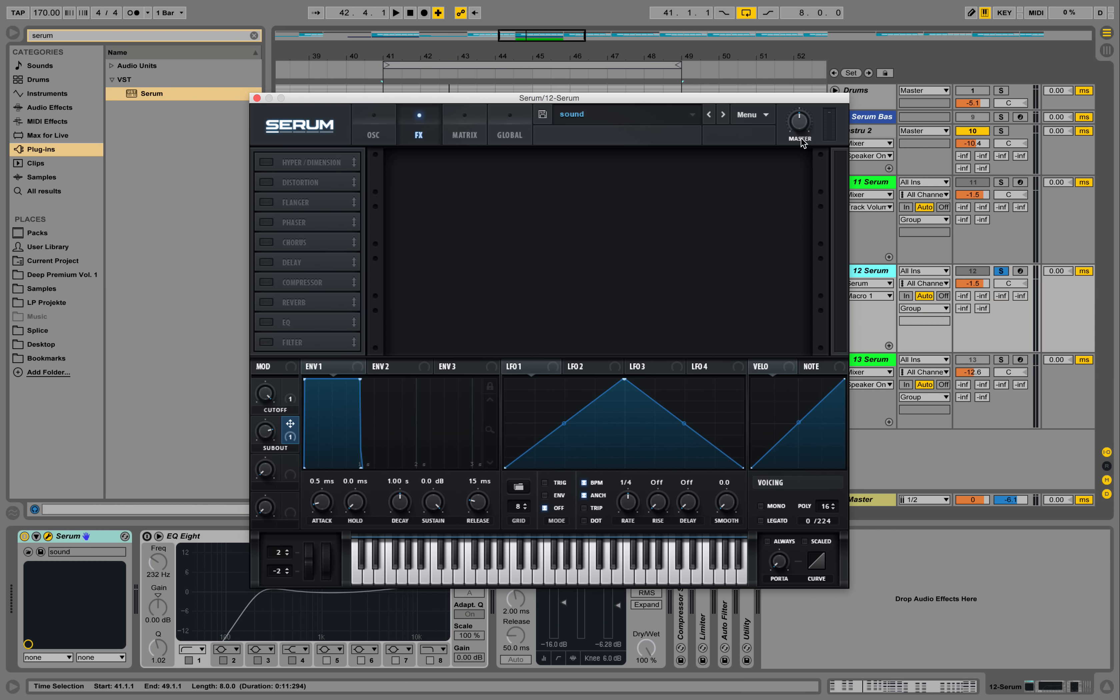
pyautogui.click(374, 131)
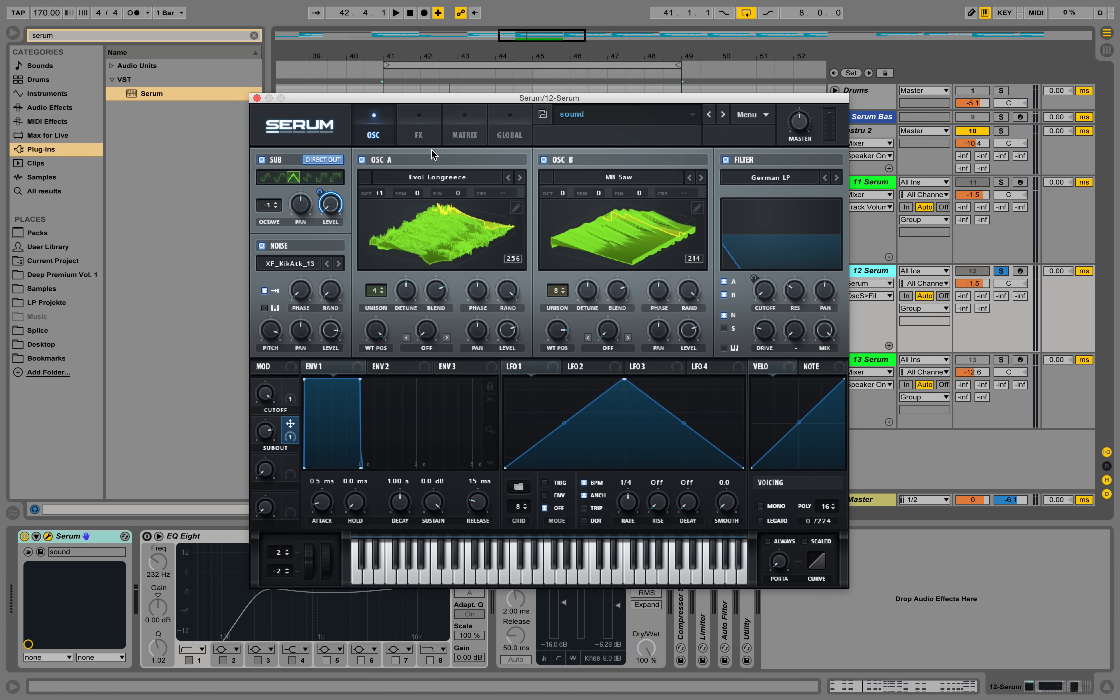
pyautogui.press('space')
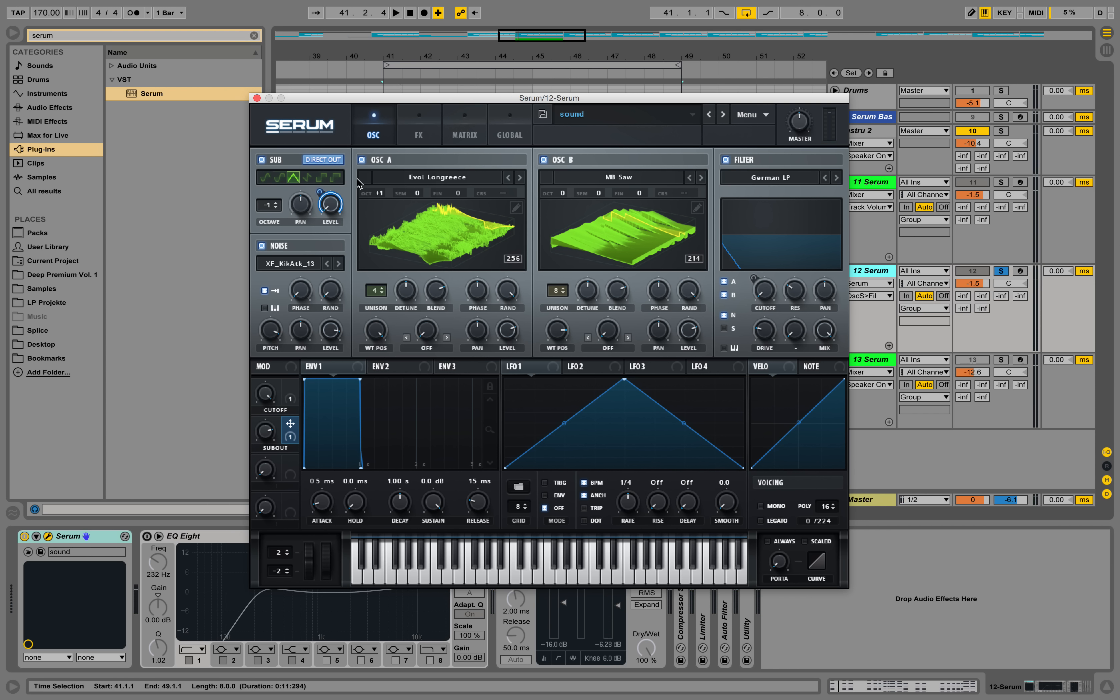
pyautogui.click(725, 328)
pyautogui.press('space')
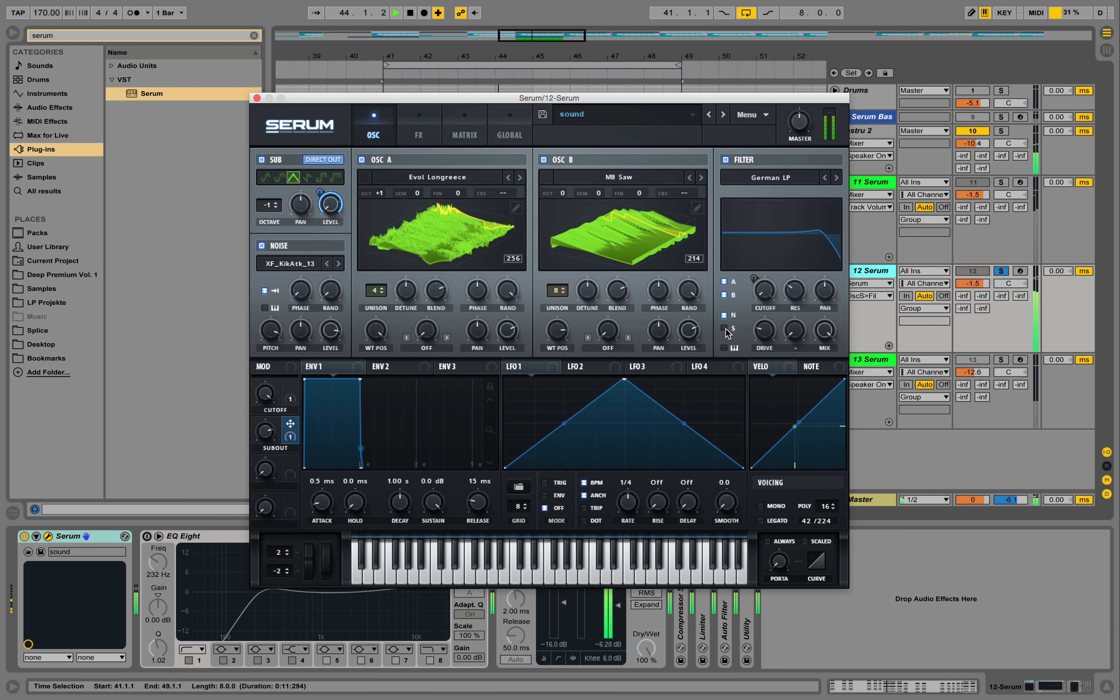
pyautogui.click(725, 327)
pyautogui.press('space')
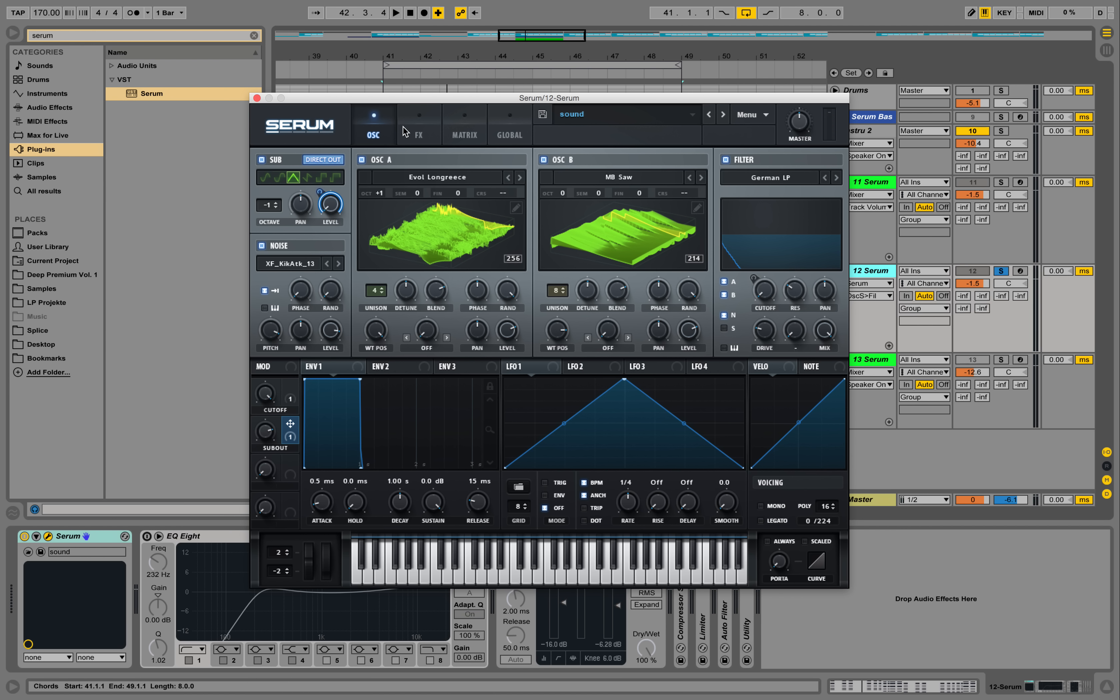
# Enable the chorus effect, reduce its mix slightly and play the loop
pyautogui.click(429, 124)
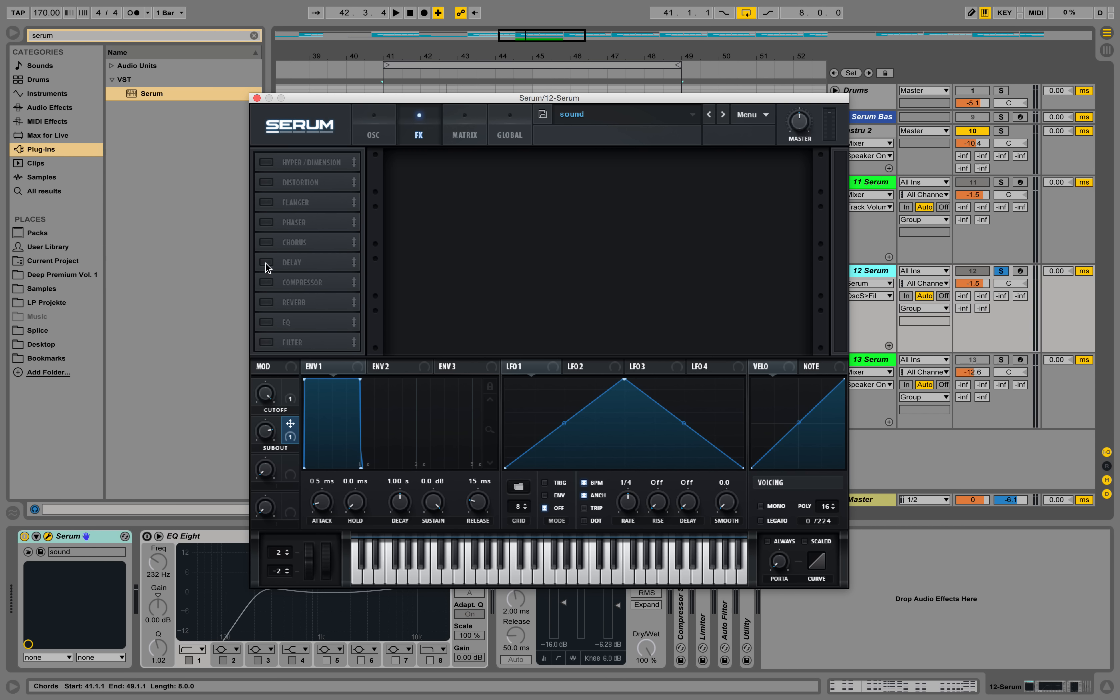
pyautogui.click(269, 245)
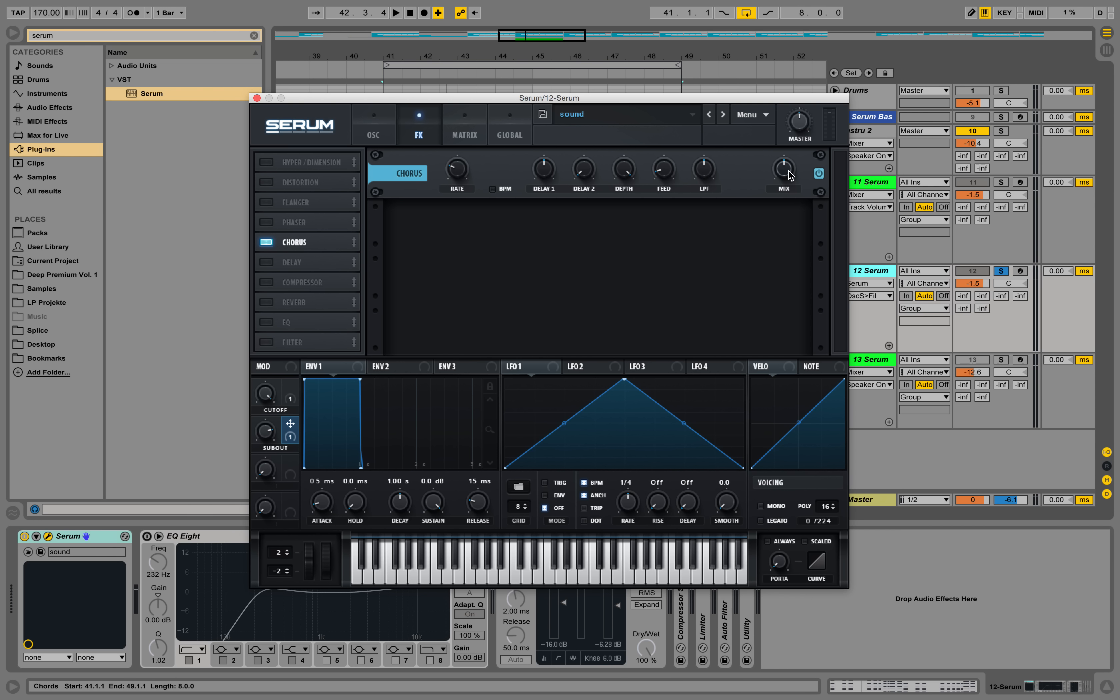
pyautogui.moveTo(788, 175); pyautogui.dragTo(781, 192)
pyautogui.press('space')
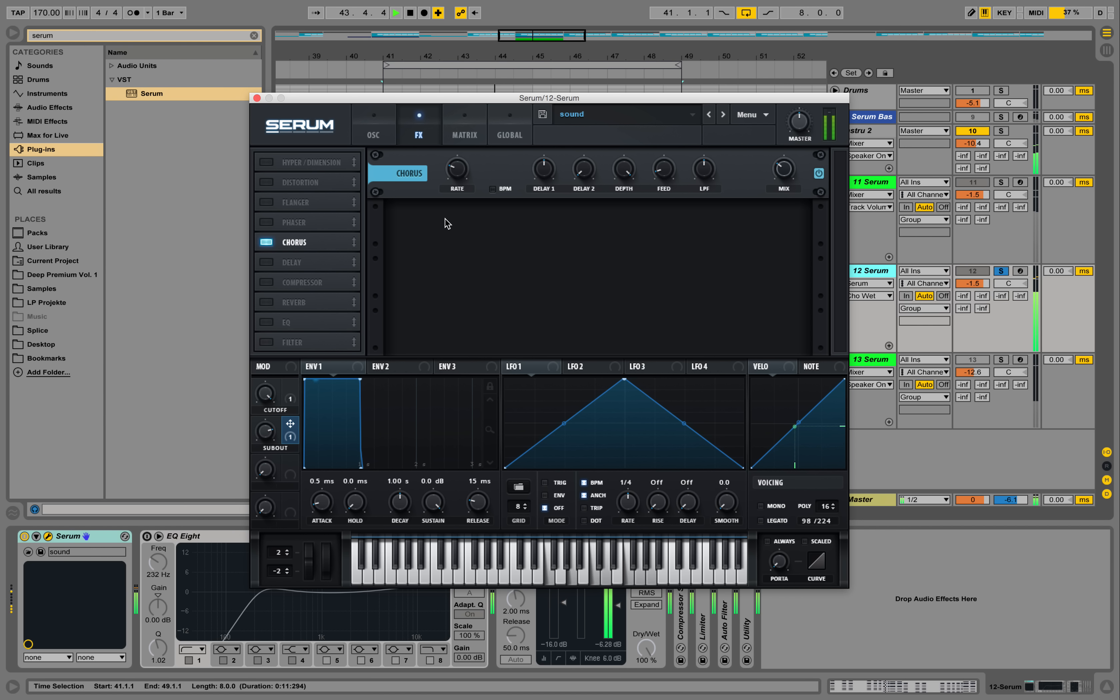
# Enable the reverb effect and reduce its mix
pyautogui.click(296, 307)
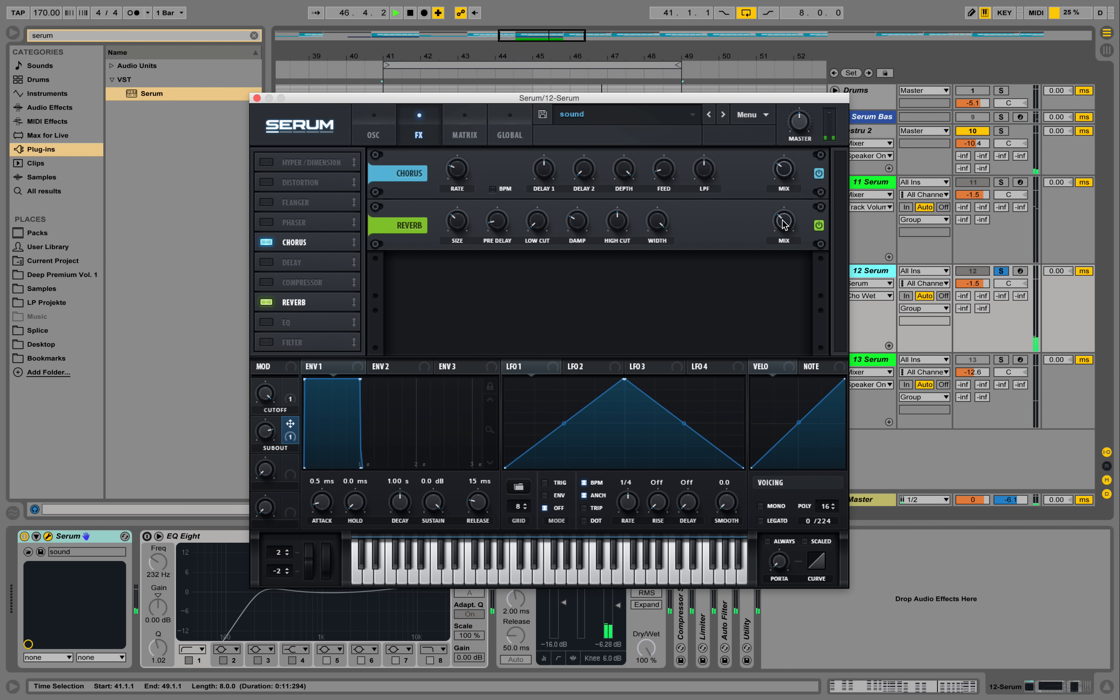
pyautogui.click(789, 236)
pyautogui.moveTo(789, 234)
pyautogui.mouseDown()
pyautogui.moveTo(799, 265)
pyautogui.moveTo(786, 236)
pyautogui.mouseUp()
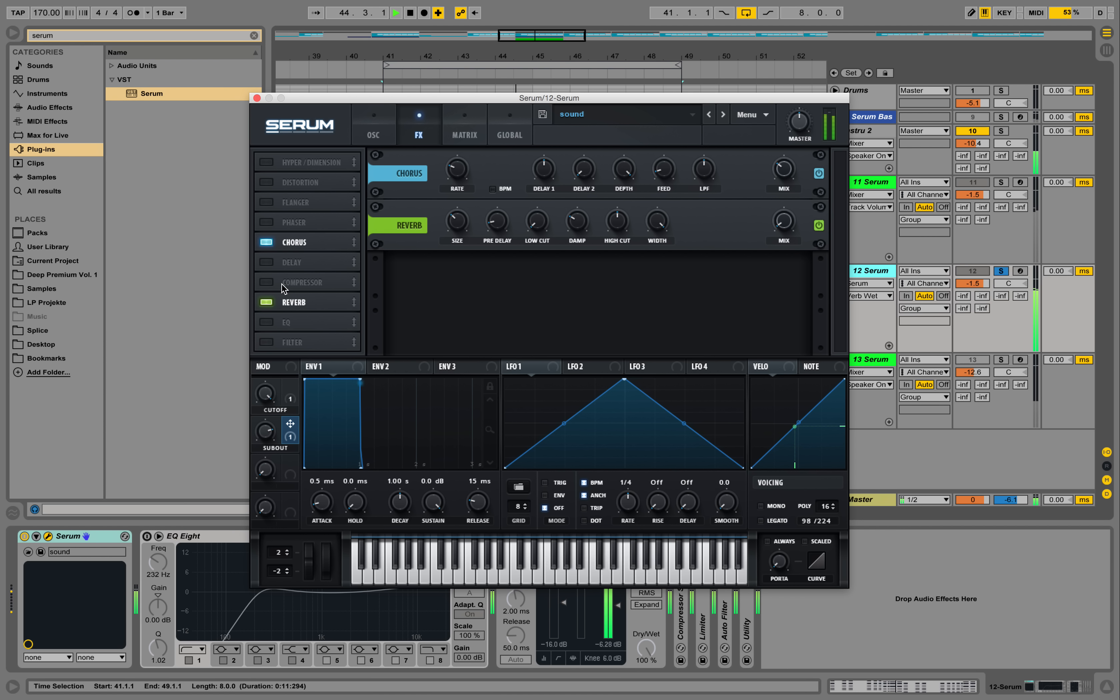
# Enable the compressor, move it below the reverb and EQ in the effects chain, and compare it bypassed and active
pyautogui.click(267, 282)
pyautogui.moveTo(307, 281); pyautogui.dragTo(306, 323)
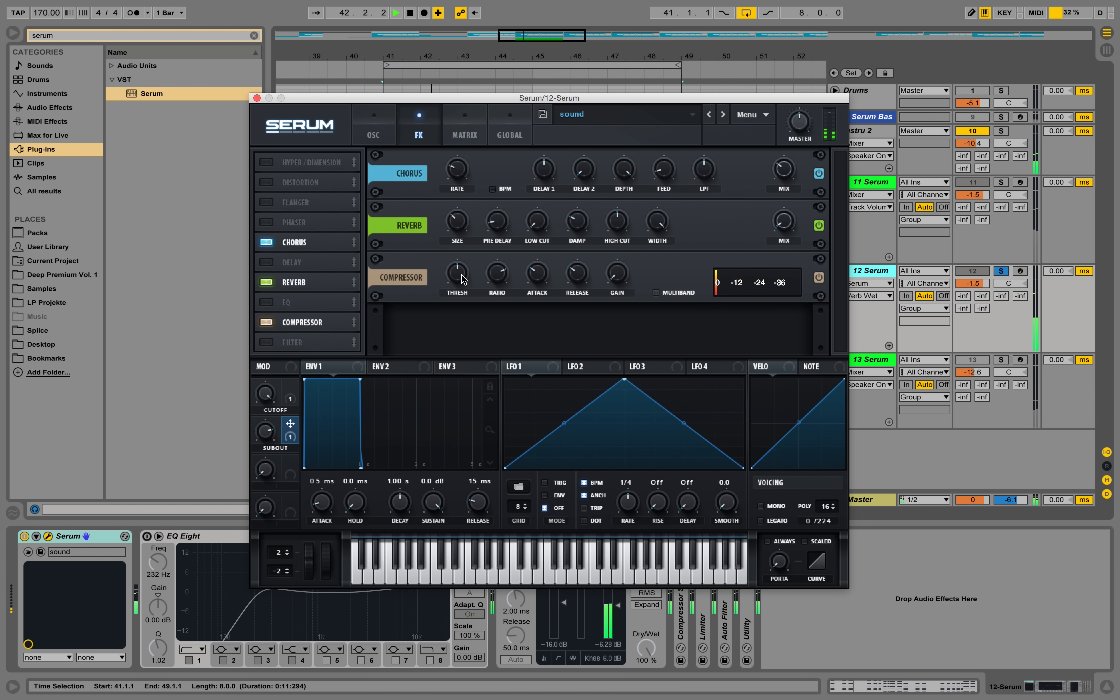
pyautogui.click(819, 278)
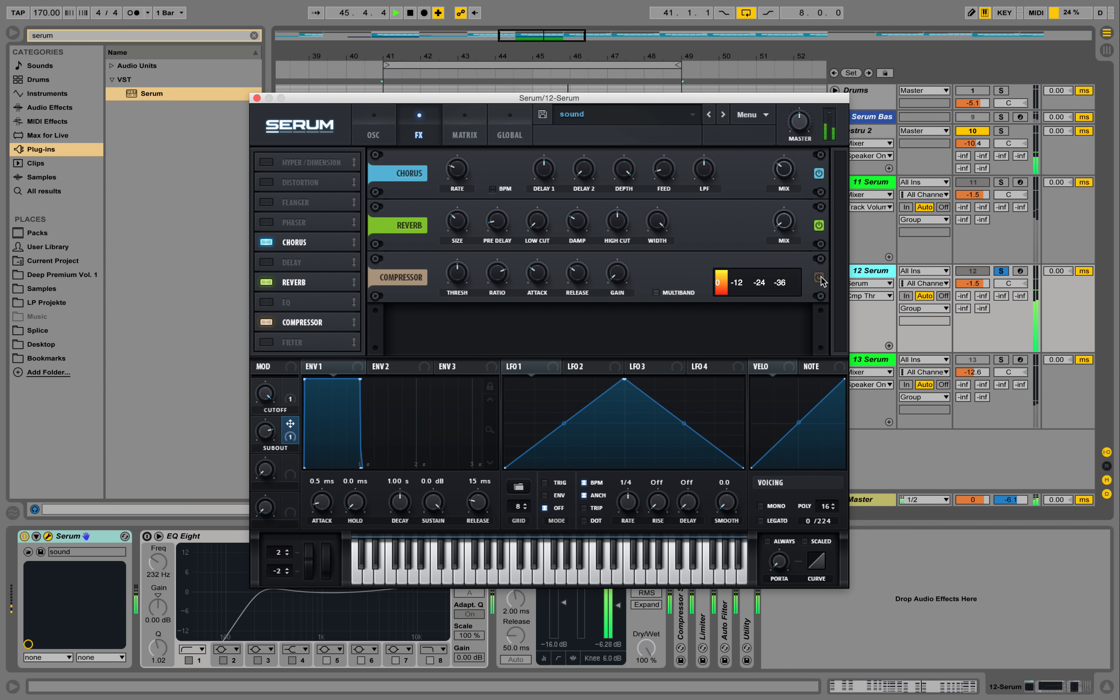
pyautogui.click(820, 278)
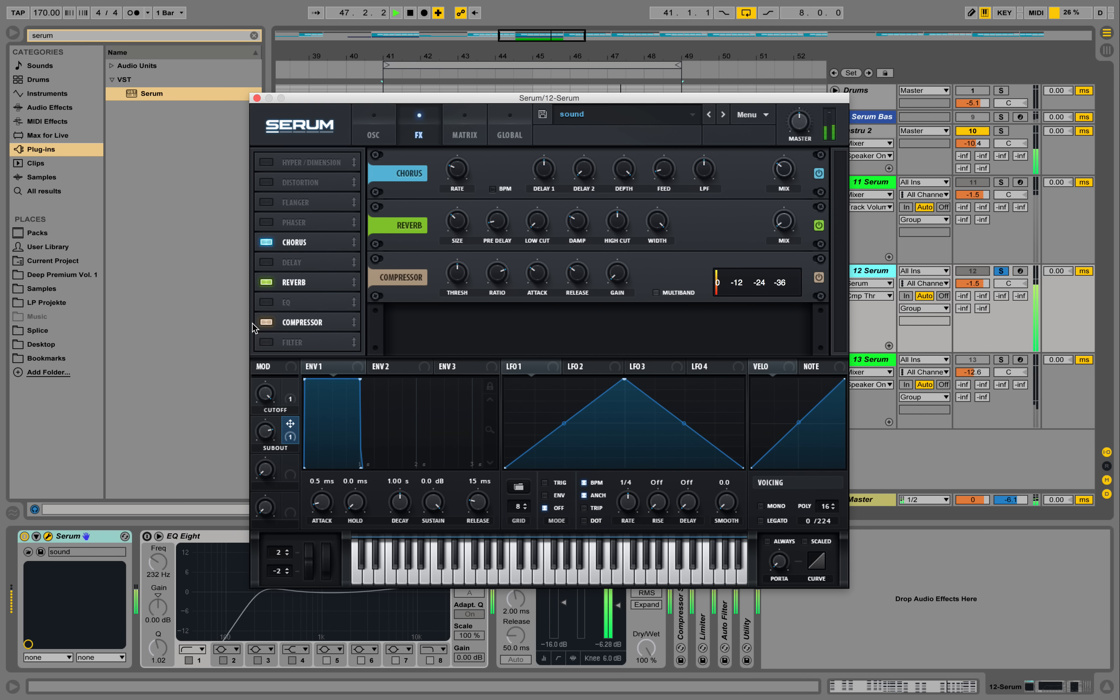
# Enable the EQ and move it below the compressor in the effects chain
pyautogui.click(267, 302)
pyautogui.moveTo(332, 301); pyautogui.dragTo(330, 326)
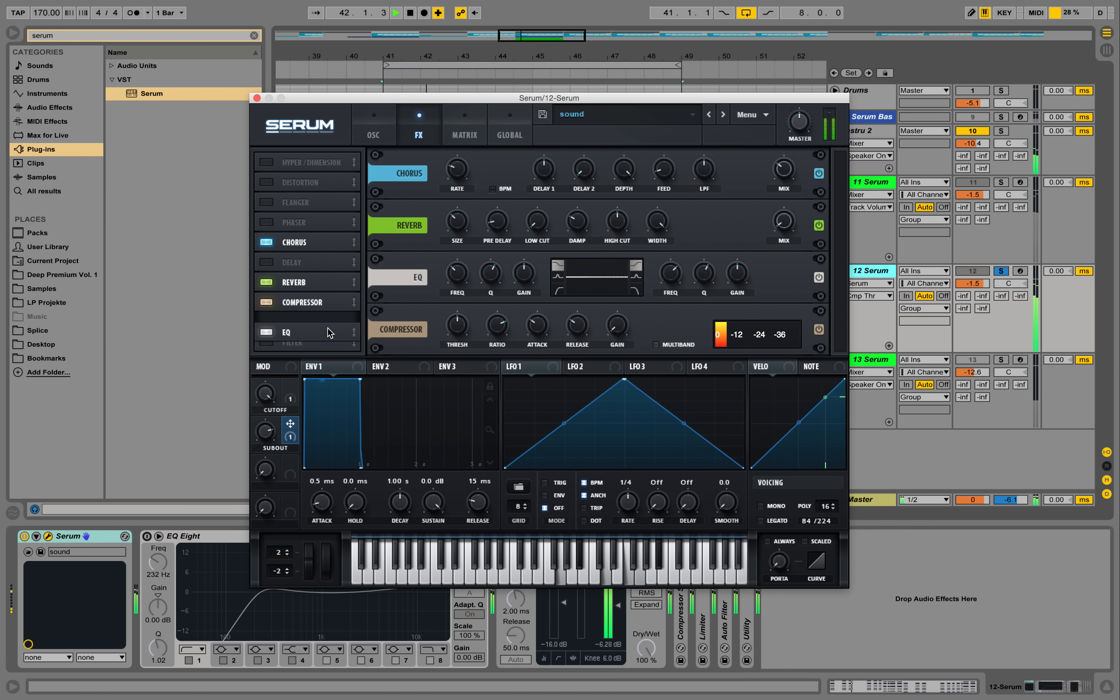
pyautogui.press('space')
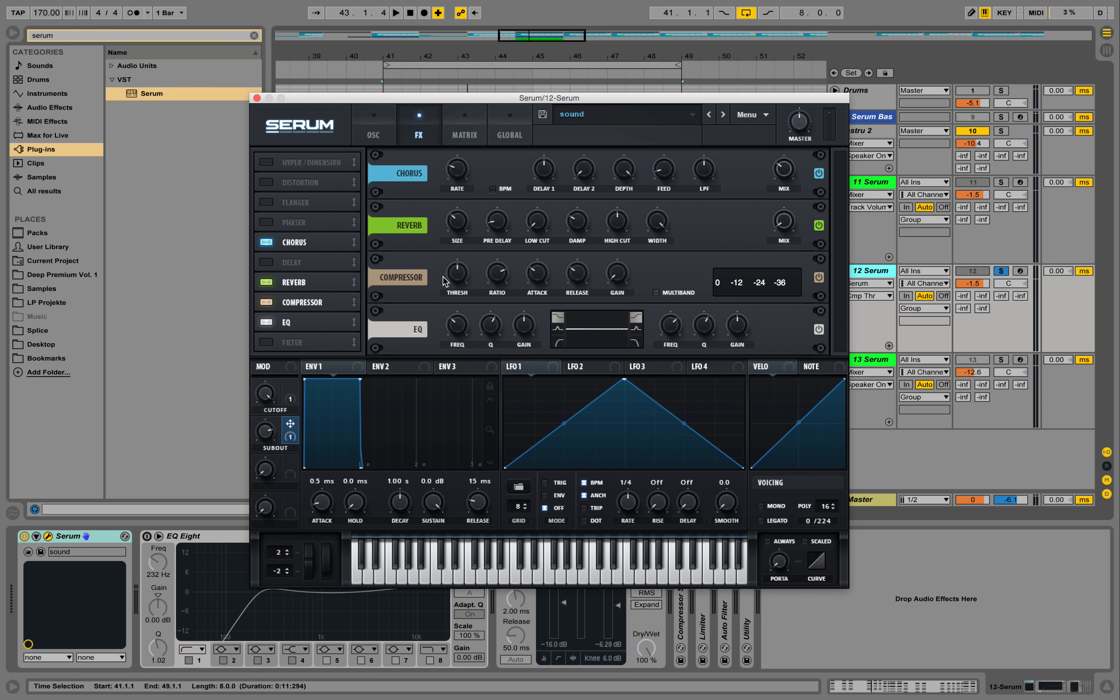
# Try a small gain change with the peak and low-pass types on the EQ's high band, then return it to shelf
pyautogui.press('space')
pyautogui.moveTo(744, 334); pyautogui.dragTo(725, 324)
pyautogui.click(639, 326)
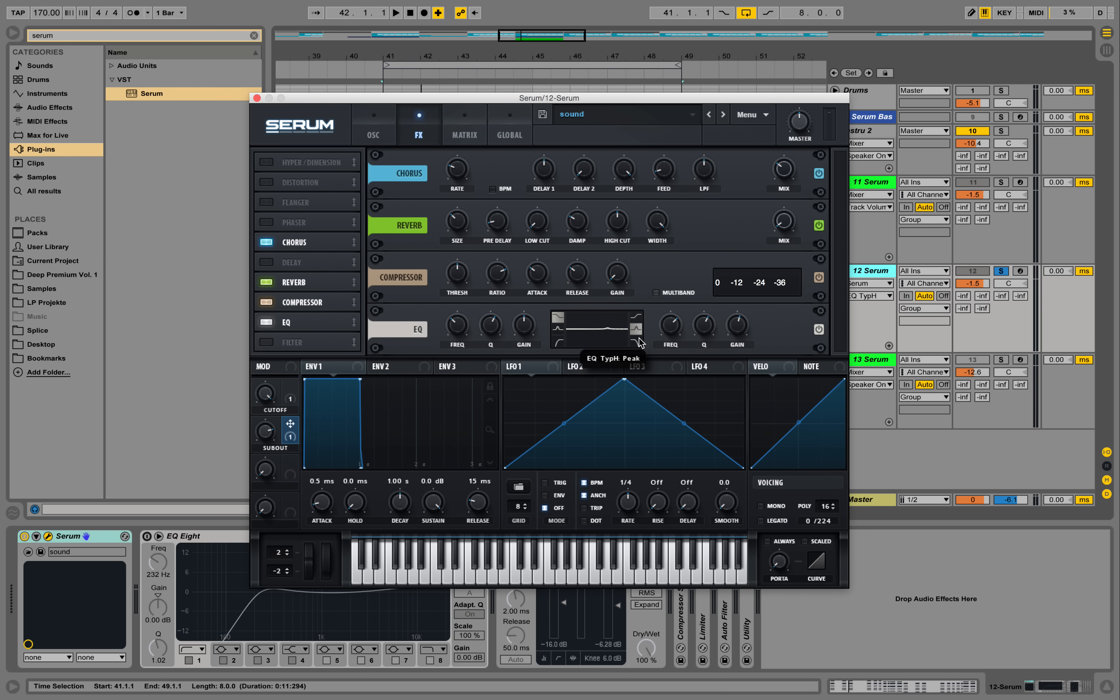
pyautogui.click(638, 342)
pyautogui.click(641, 333)
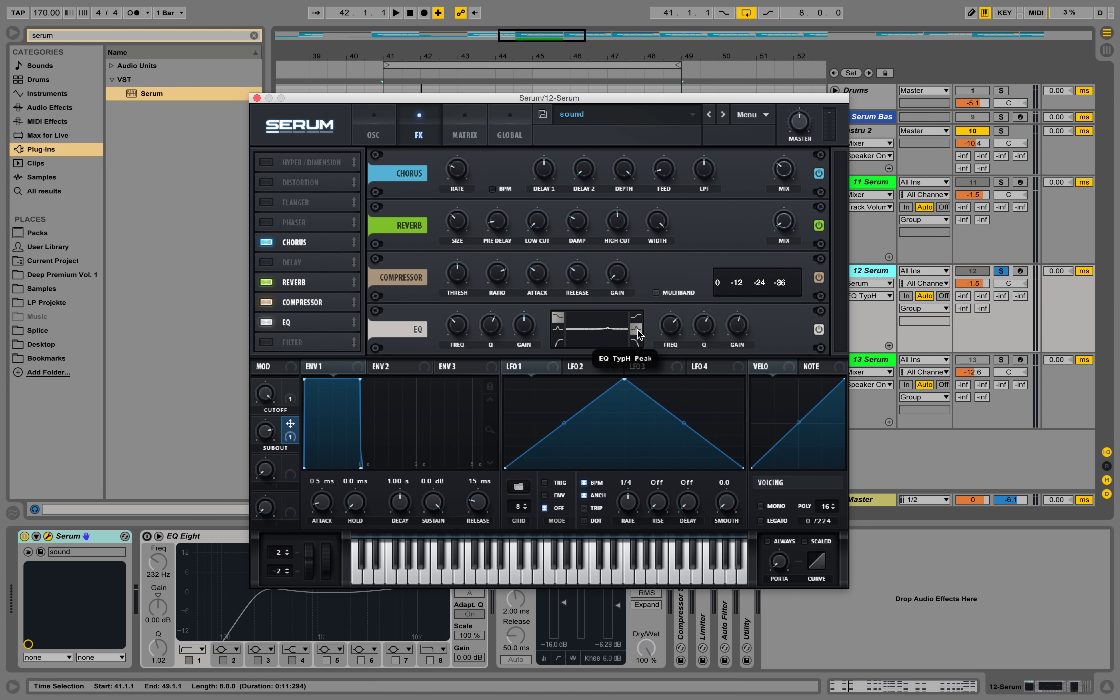
pyautogui.click(639, 343)
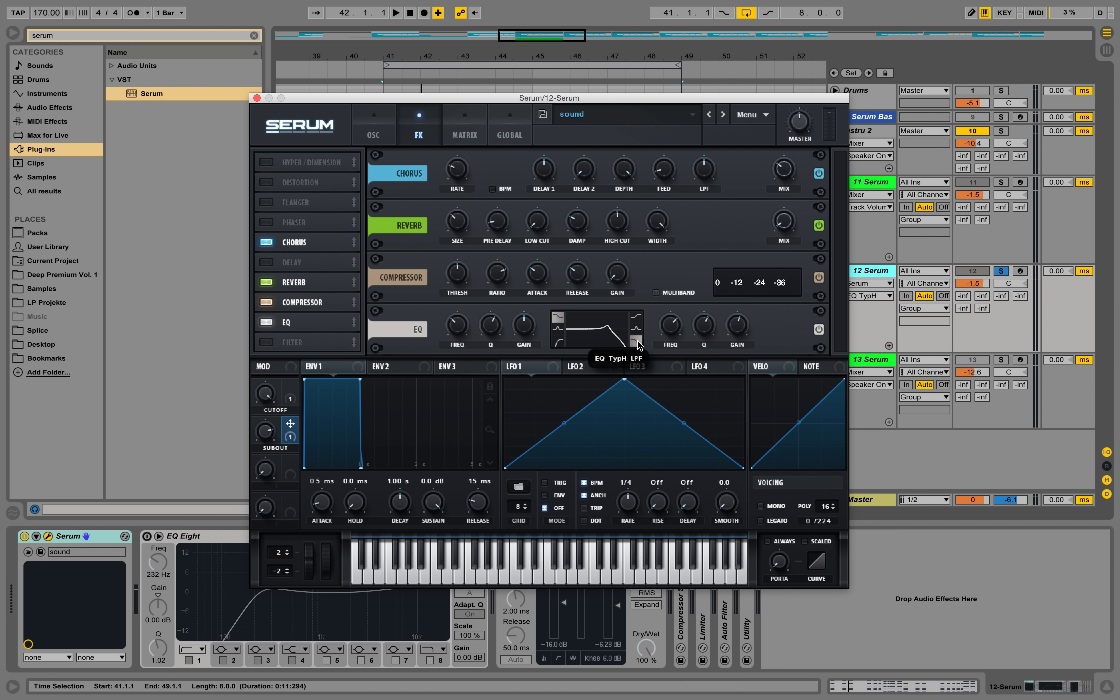
pyautogui.click(640, 318)
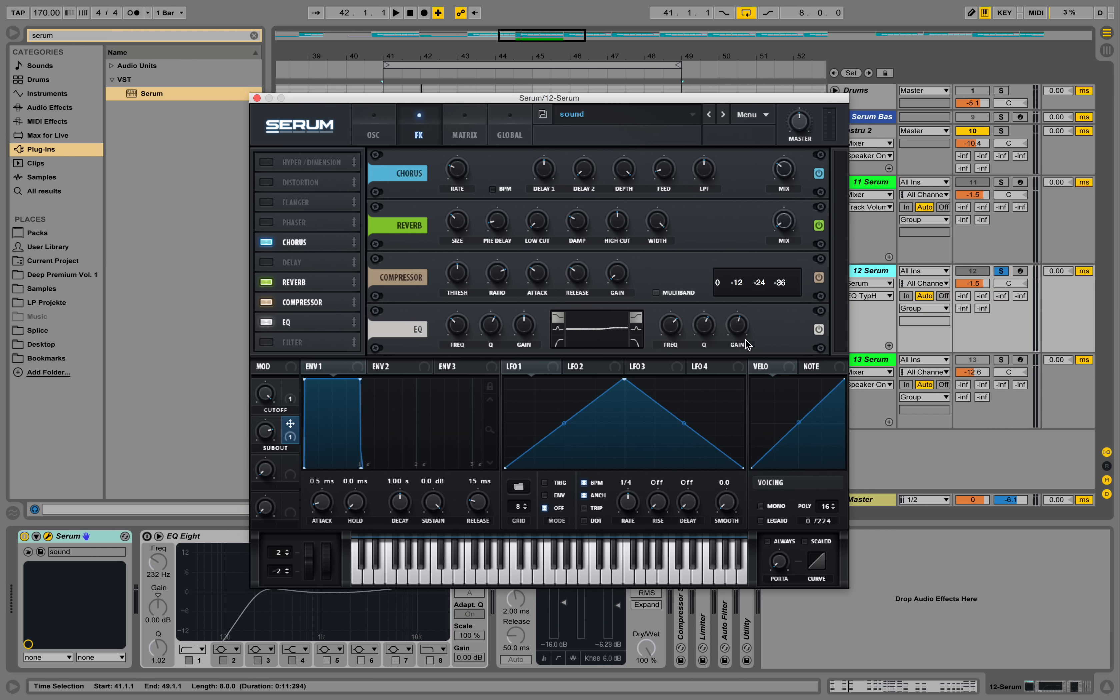
# Boost the gain of the EQ's high shelf slightly while playing the loop
pyautogui.moveTo(737, 337)
pyautogui.mouseDown()
pyautogui.moveTo(742, 323)
pyautogui.moveTo(716, 336)
pyautogui.mouseUp()
pyautogui.press('space')
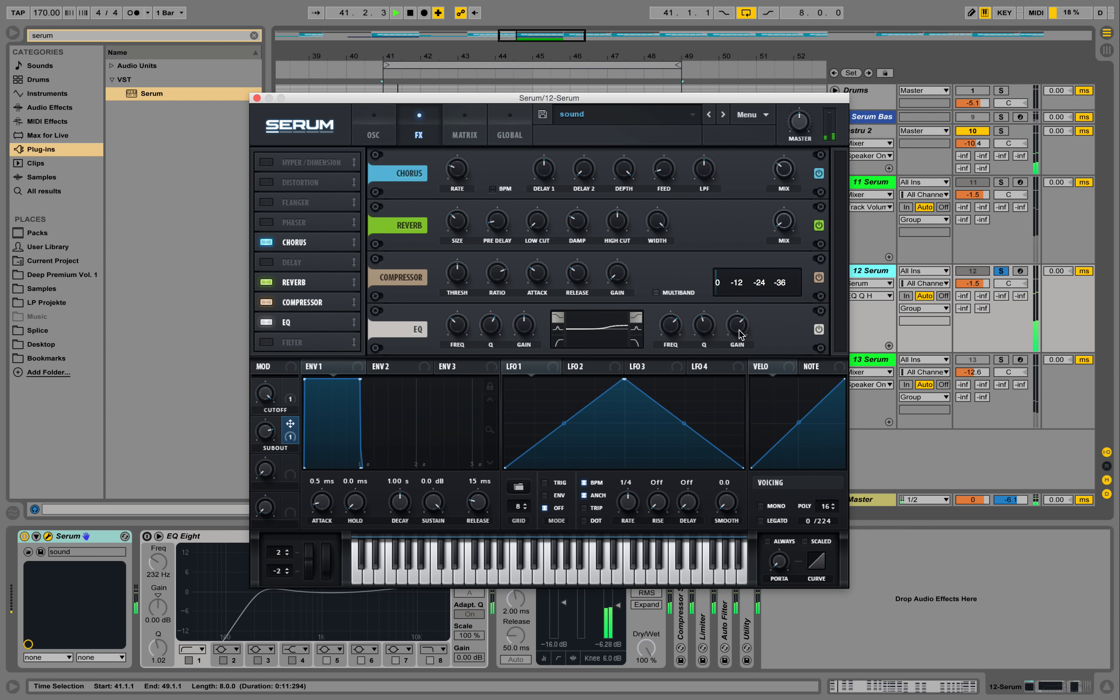
pyautogui.click(739, 335)
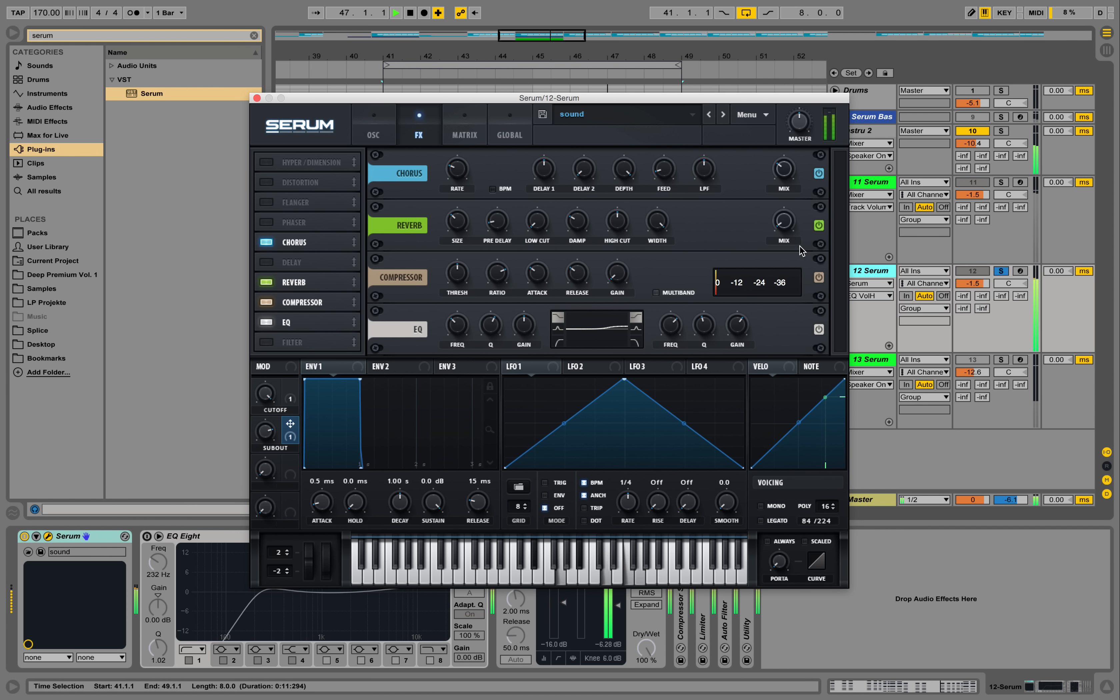
# Lower the reverb mix to 0% while listening, and go back to the oscillator settings with playback stopped
pyautogui.moveTo(783, 220)
pyautogui.mouseDown()
pyautogui.moveTo(794, 147)
pyautogui.moveTo(776, 194)
pyautogui.moveTo(781, 234)
pyautogui.mouseUp()
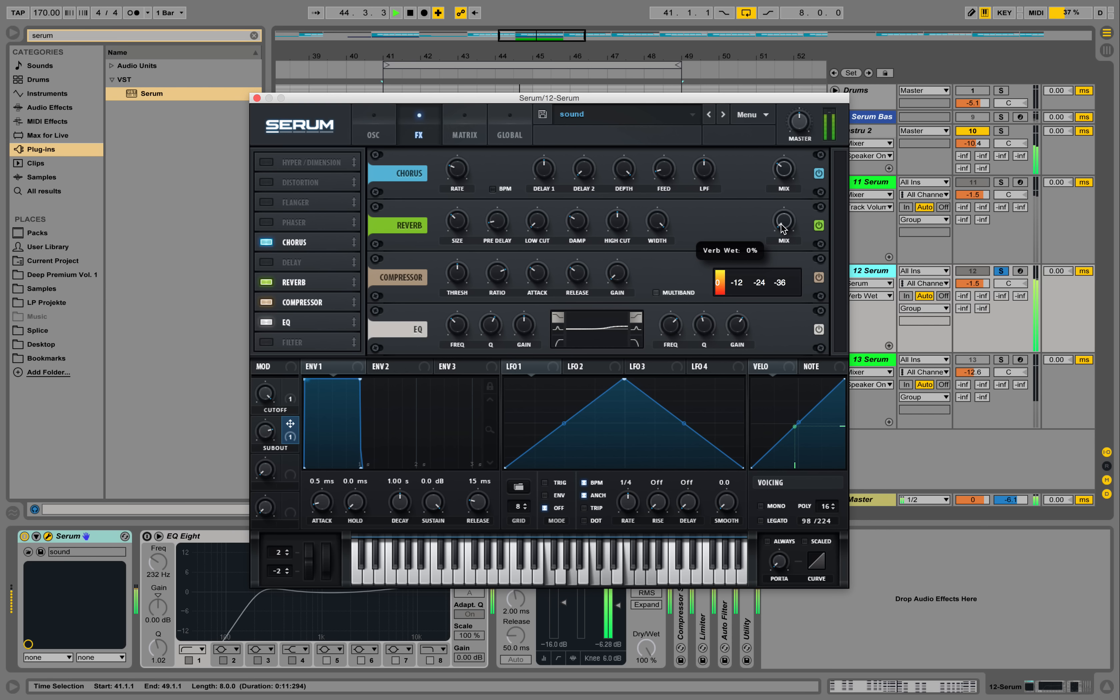
pyautogui.click(392, 123)
pyautogui.press('space')
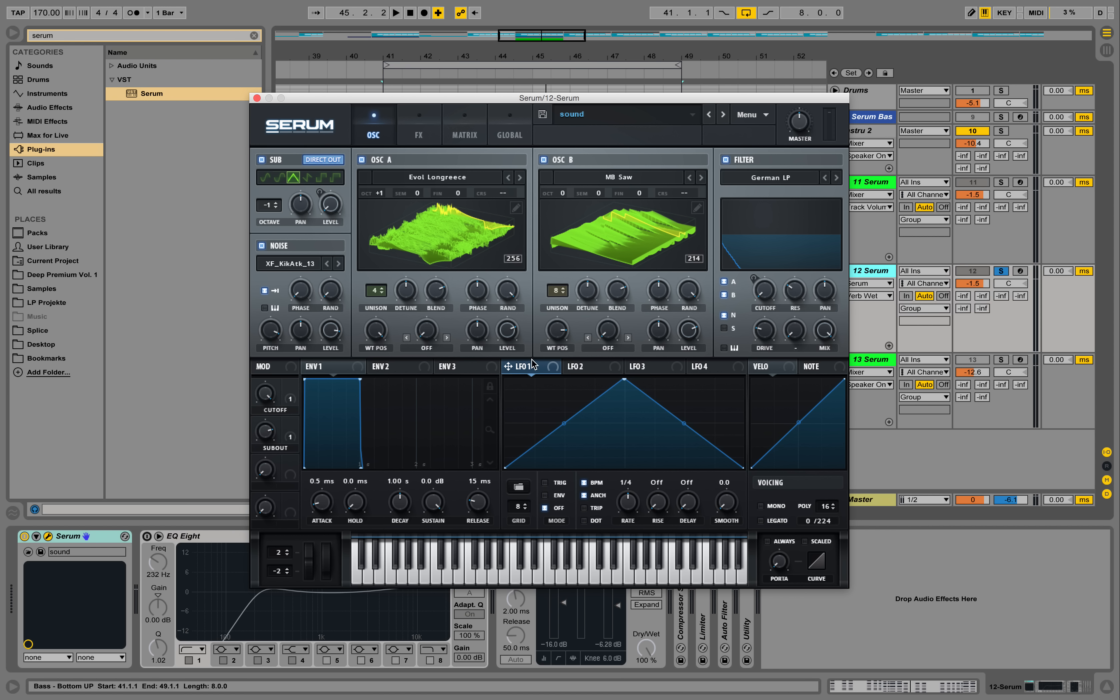
# Browse the preset shapes for LFO 1 and try the sidechain shapes SC6 and SC5
pyautogui.click(519, 488)
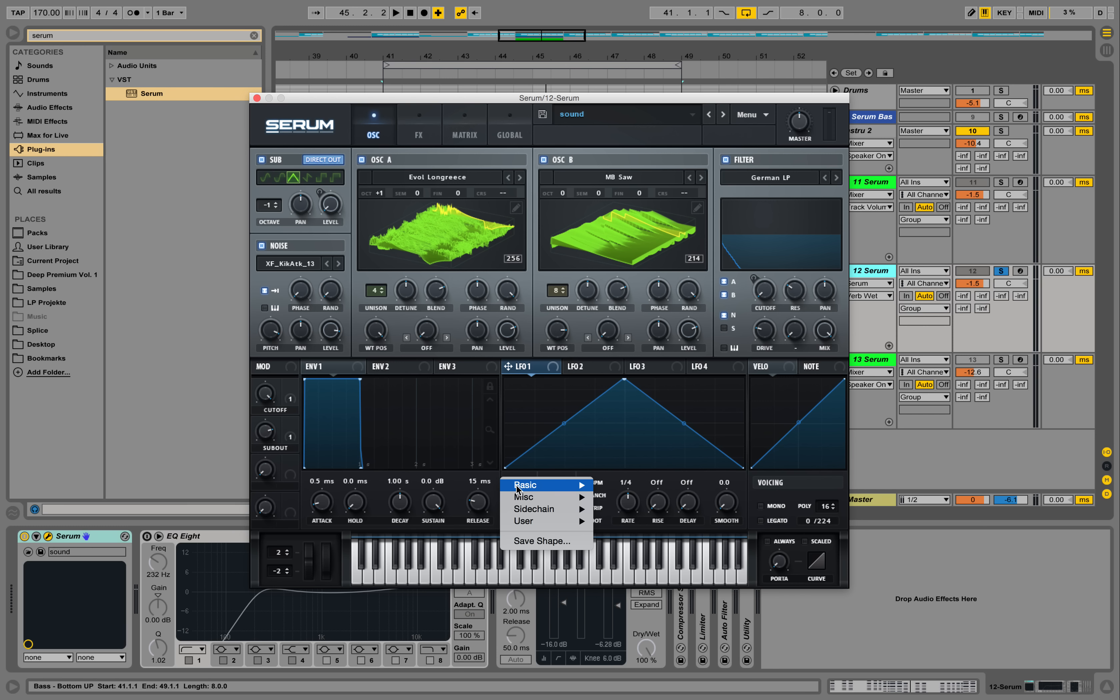
pyautogui.click(564, 400)
pyautogui.click(523, 488)
pyautogui.moveTo(539, 485)
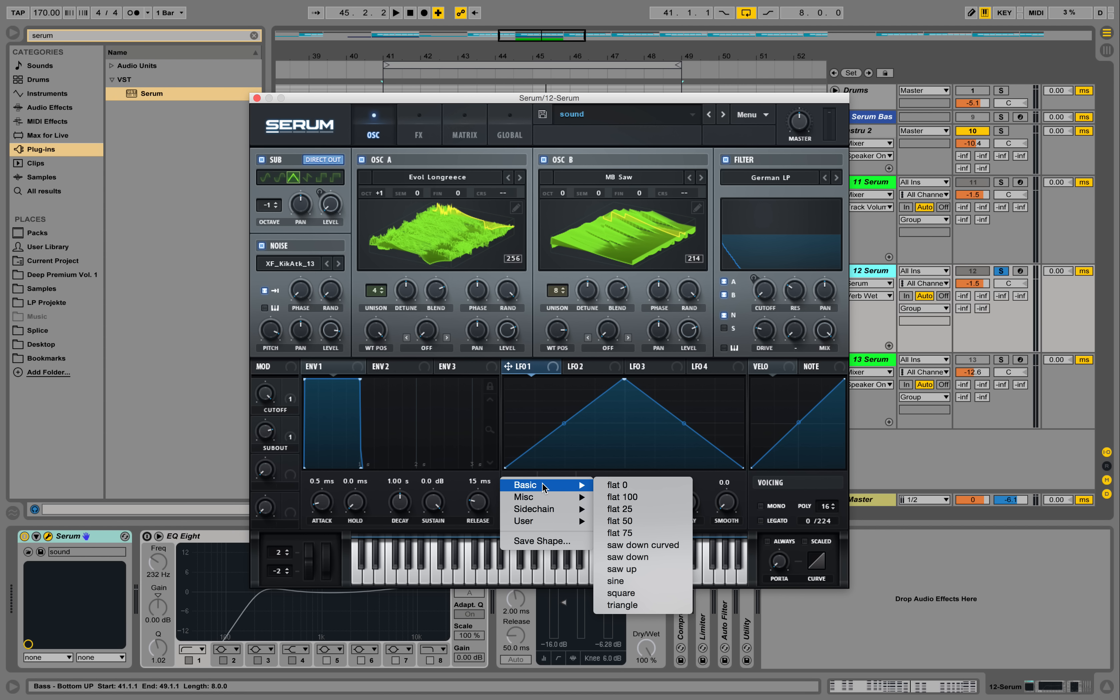
pyautogui.click(525, 486)
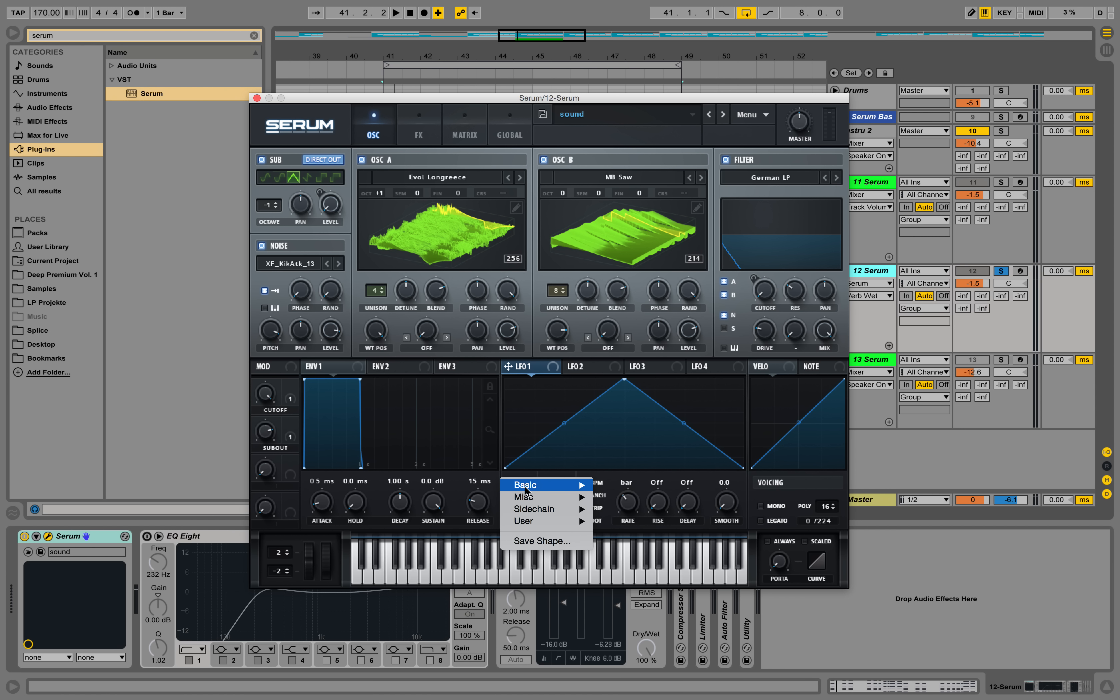
pyautogui.moveTo(551, 508)
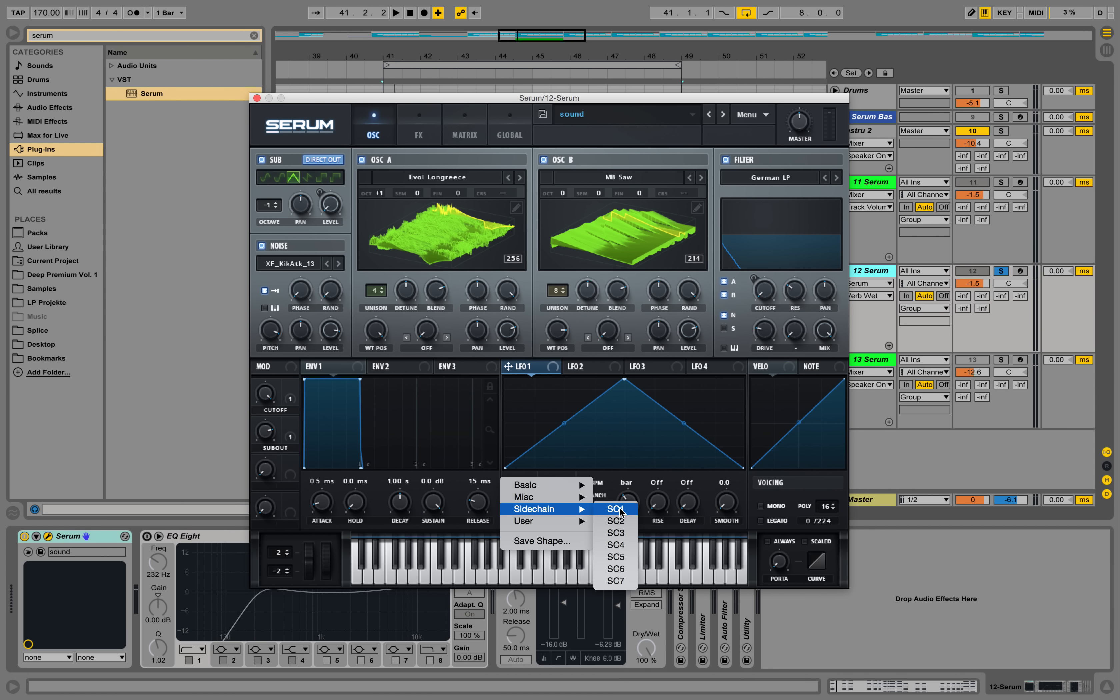
pyautogui.click(622, 569)
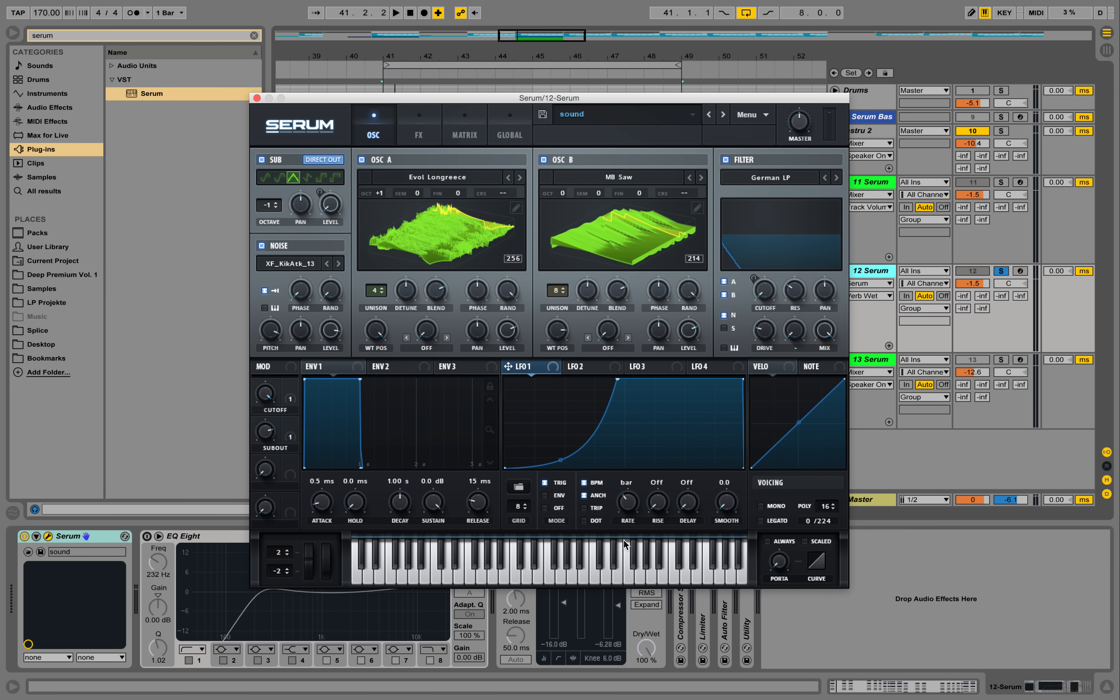
pyautogui.click(521, 486)
pyautogui.moveTo(551, 509)
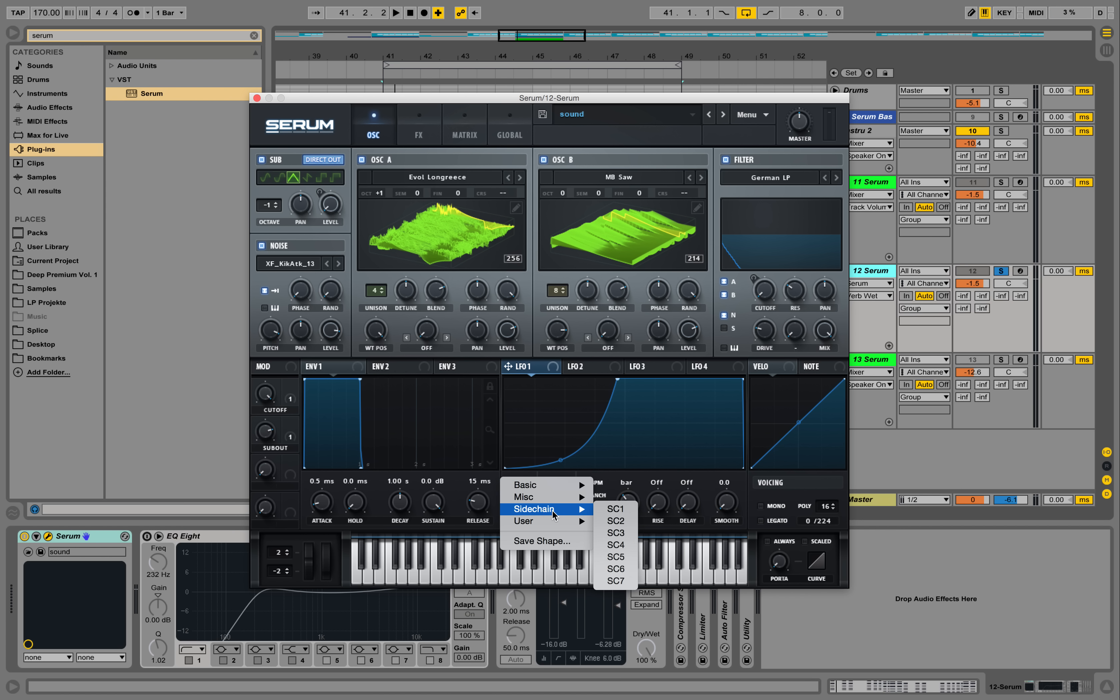
pyautogui.click(618, 558)
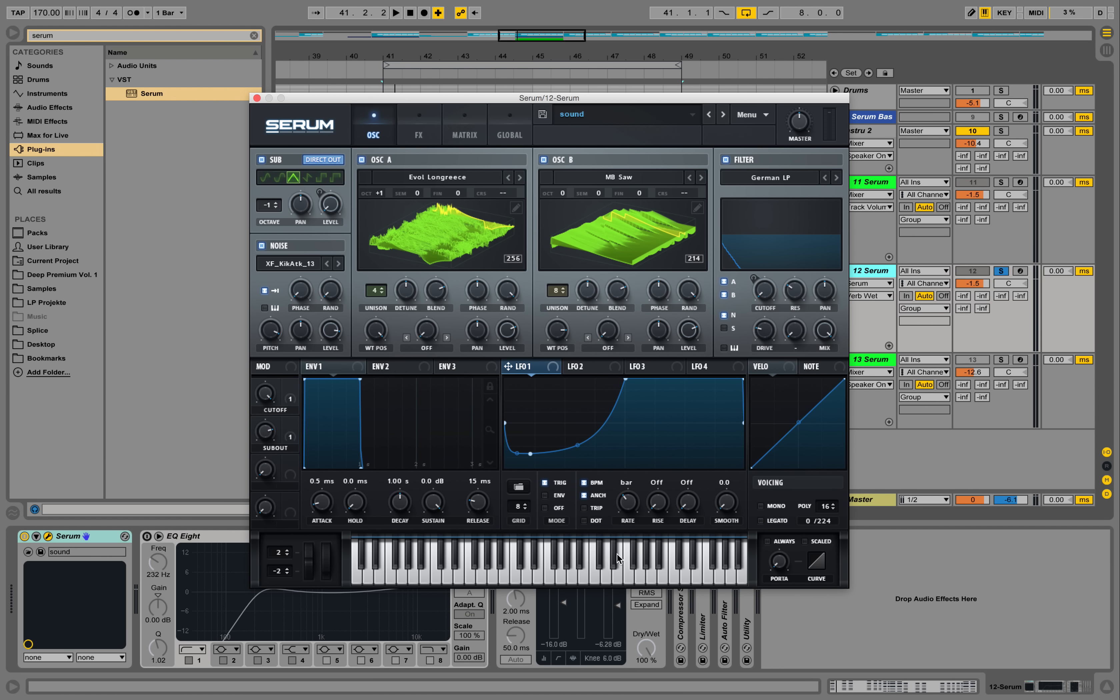
# Load the SC7 sidechain shape into LFO 1 and reshape its low section by adding and moving curve points
pyautogui.click(522, 487)
pyautogui.moveTo(574, 509)
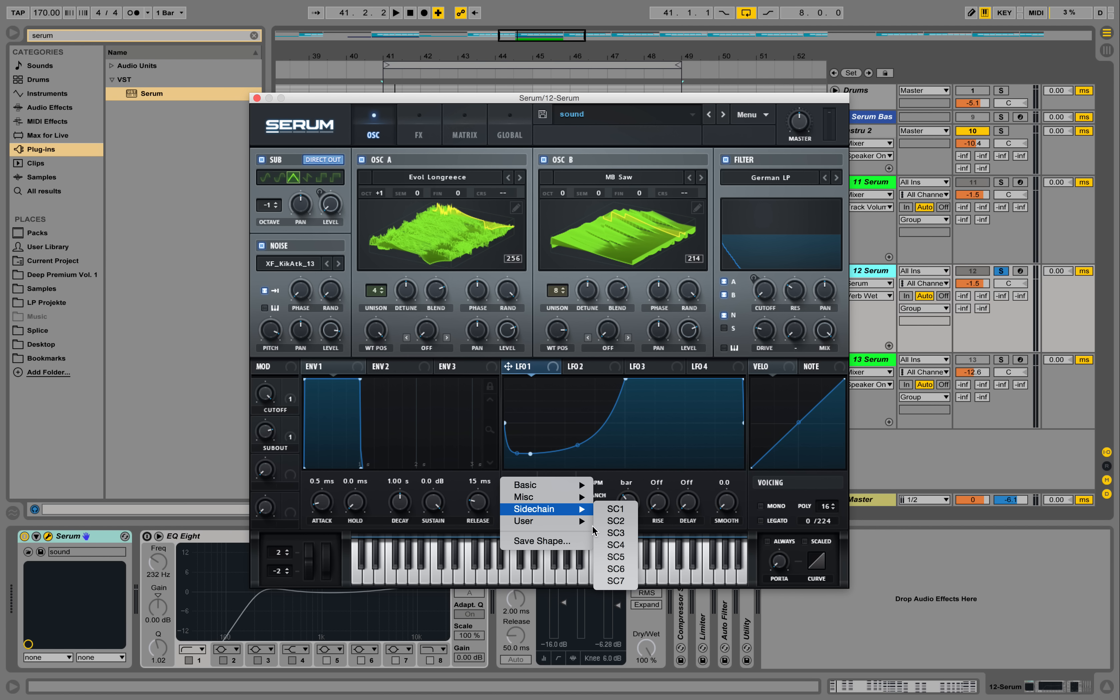
pyautogui.click(615, 580)
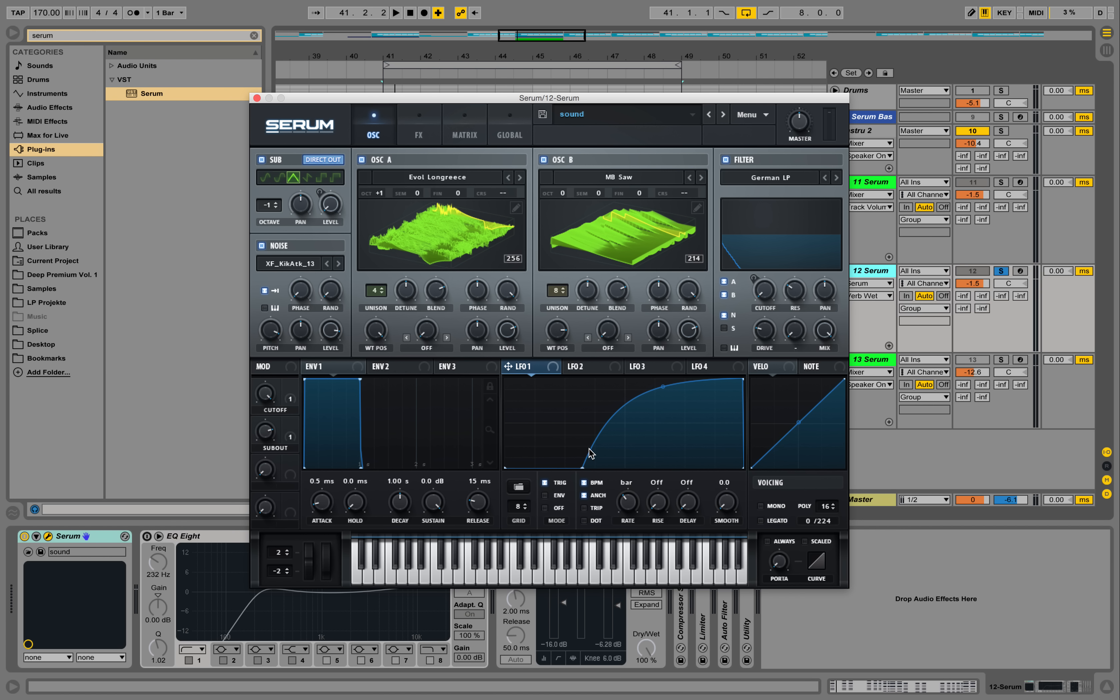
pyautogui.doubleClick(568, 467)
pyautogui.moveTo(583, 469); pyautogui.dragTo(532, 464)
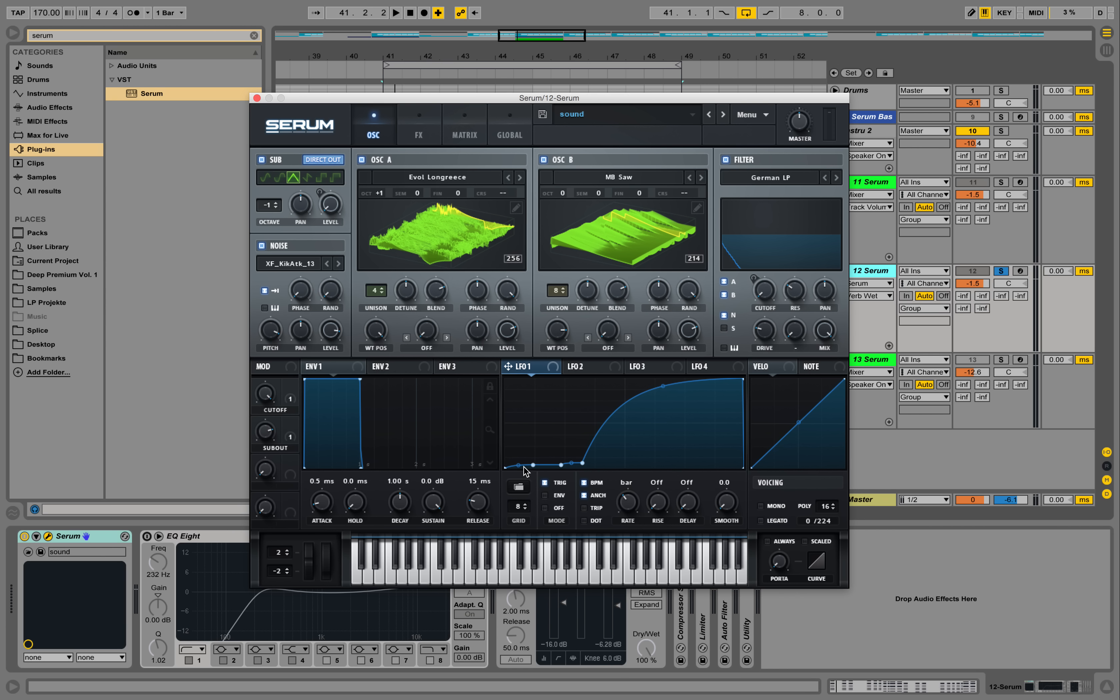
pyautogui.moveTo(532, 465); pyautogui.dragTo(587, 461)
pyautogui.moveTo(587, 460); pyautogui.dragTo(588, 454)
# Set LFO 1 to envelope mode with a 1/4 rate and triplet and dotted timing enabled
pyautogui.click(635, 505)
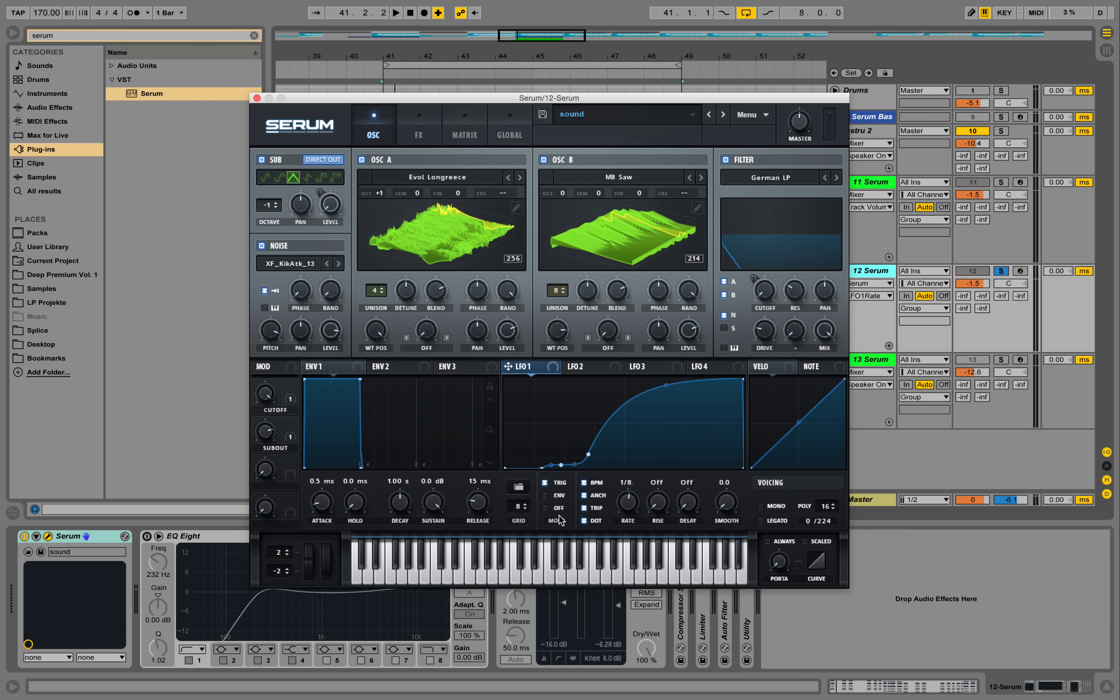
pyautogui.moveTo(543, 486)
pyautogui.click(546, 495)
pyautogui.moveTo(631, 505); pyautogui.dragTo(630, 502)
# Assign LFO 1 to oscillator A's level, adjust the modulation amount, and play the loop briefly
pyautogui.moveTo(508, 369); pyautogui.dragTo(534, 488)
pyautogui.moveTo(498, 318); pyautogui.dragTo(500, 338)
pyautogui.press('space')
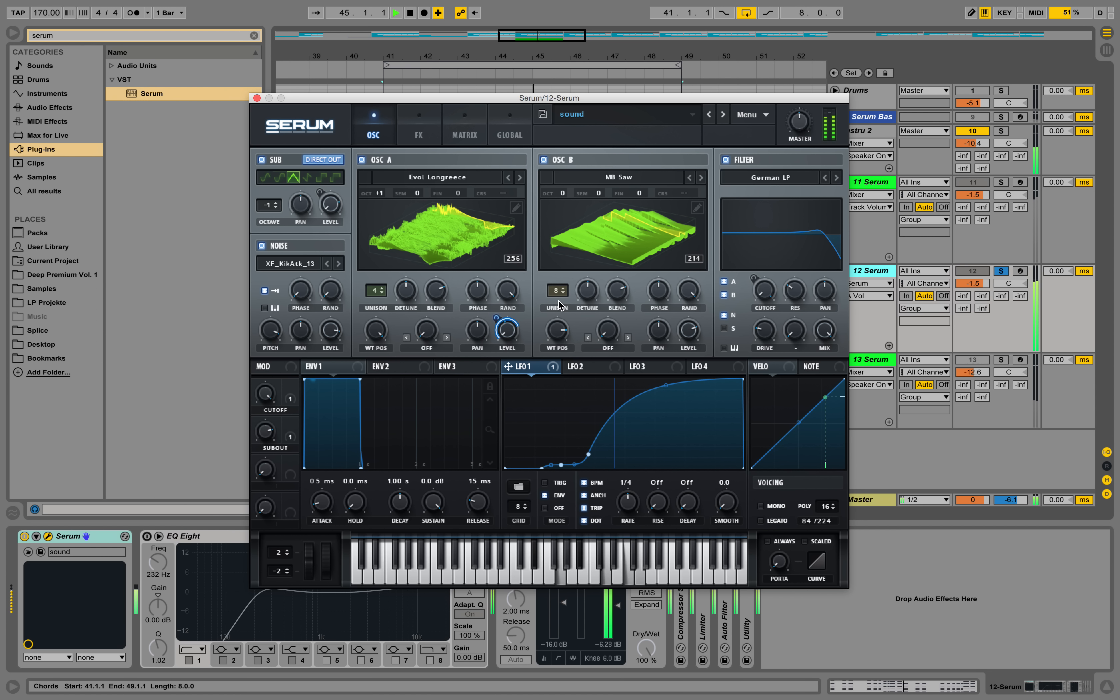
pyautogui.press('space')
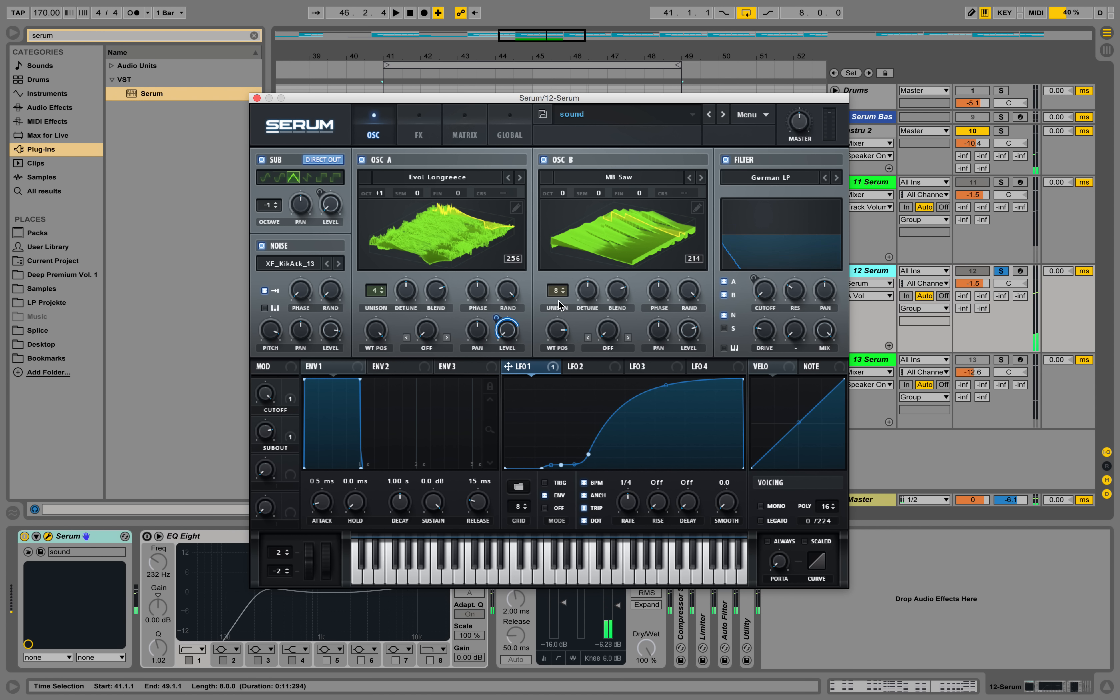
# Bypass the LFO 1 modulation of oscillator A's level to compare the sound, then re-enable it during playback
pyautogui.rightClick(496, 319)
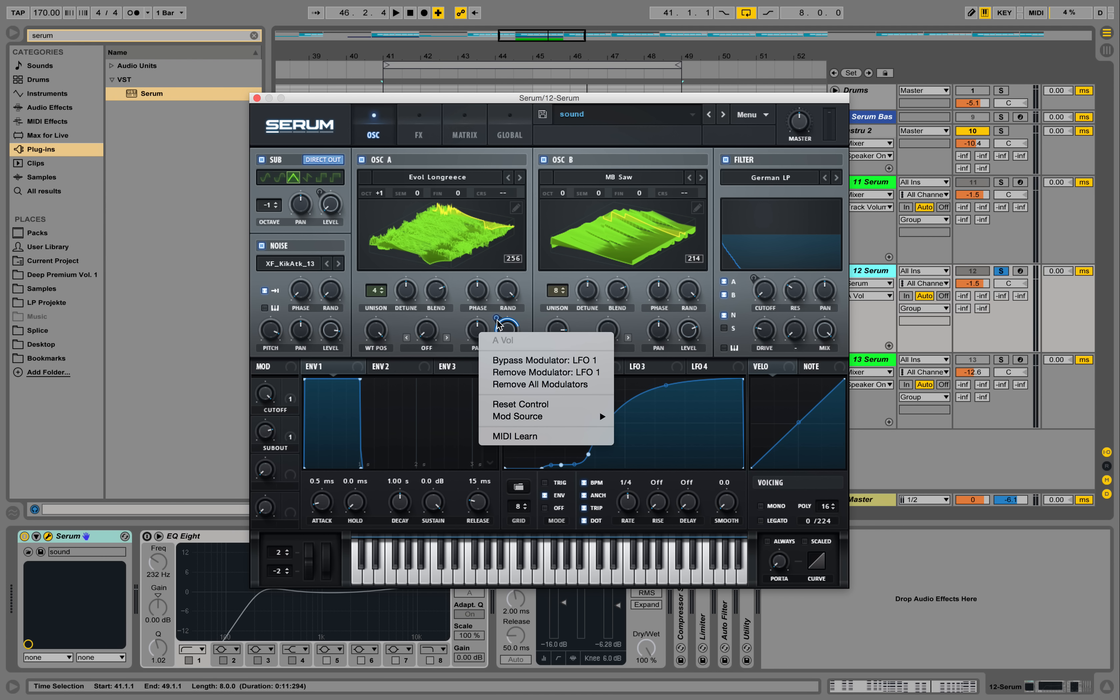
pyautogui.click(533, 360)
pyautogui.press('space')
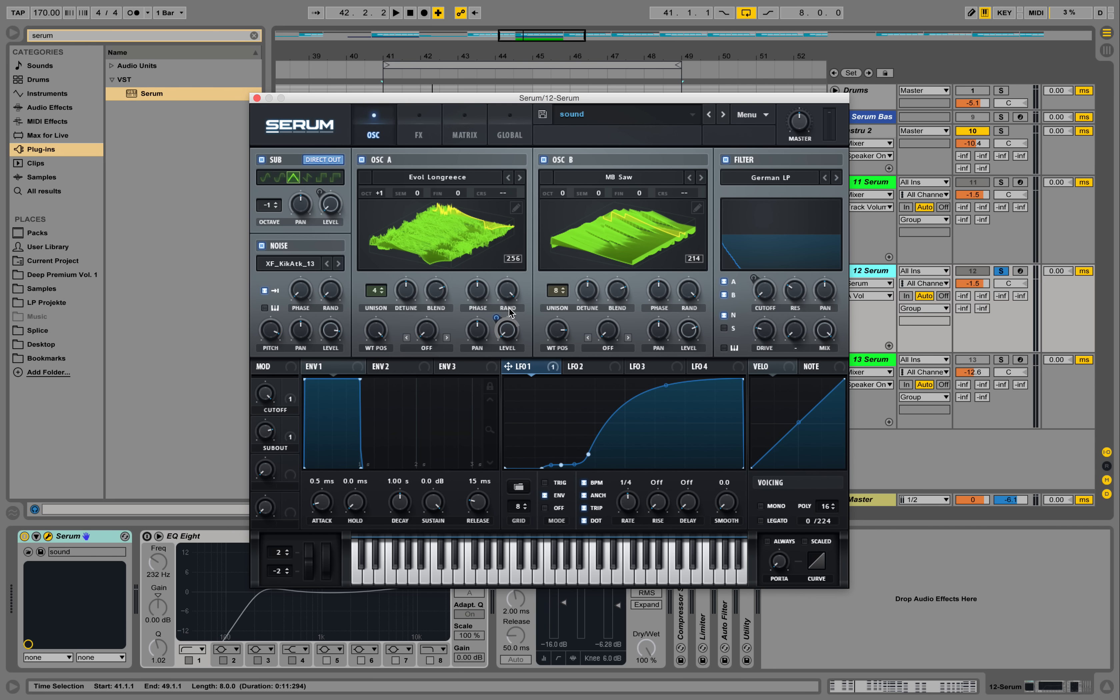
pyautogui.press('space')
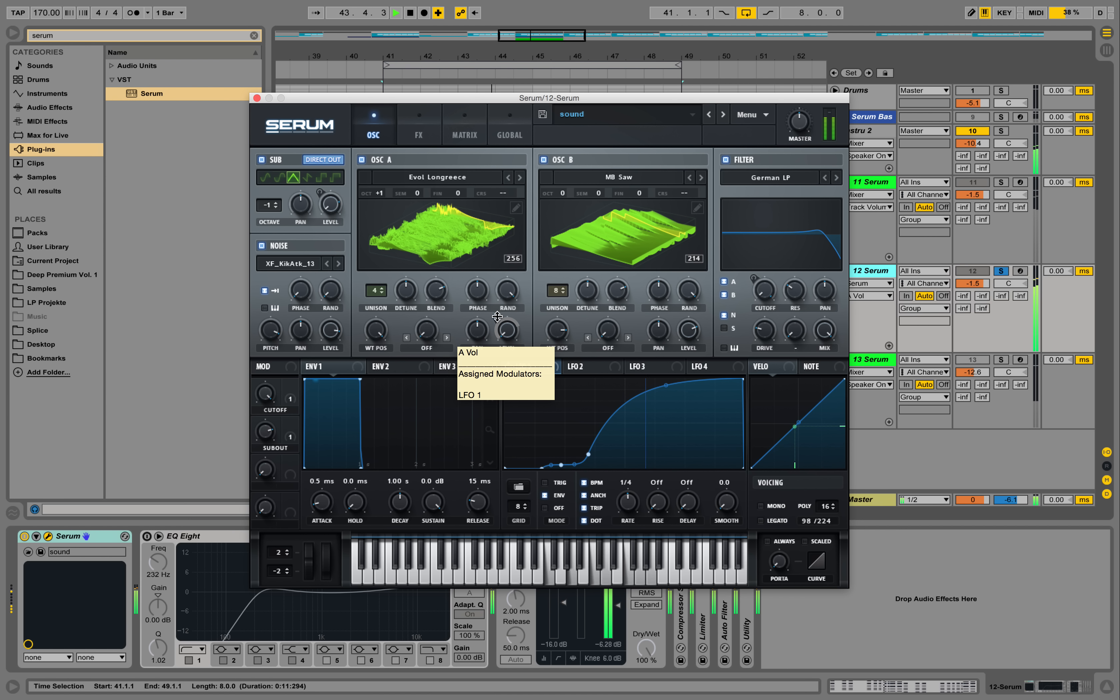
pyautogui.rightClick(498, 319)
pyautogui.click(529, 360)
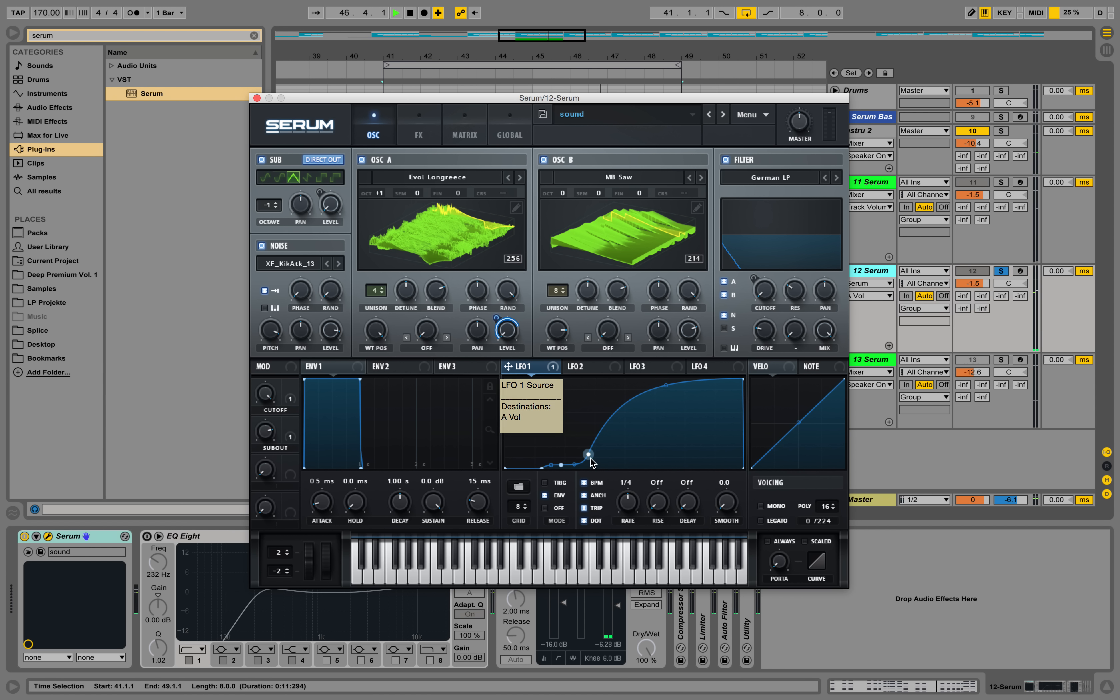
# Reshape the rise of LFO 1's curve and fine-tune its modulation amount on oscillator A's level while listening
pyautogui.moveTo(590, 456)
pyautogui.mouseDown()
pyautogui.moveTo(605, 447)
pyautogui.moveTo(585, 462)
pyautogui.moveTo(562, 439)
pyautogui.moveTo(590, 452)
pyautogui.moveTo(600, 437)
pyautogui.moveTo(578, 455)
pyautogui.mouseUp()
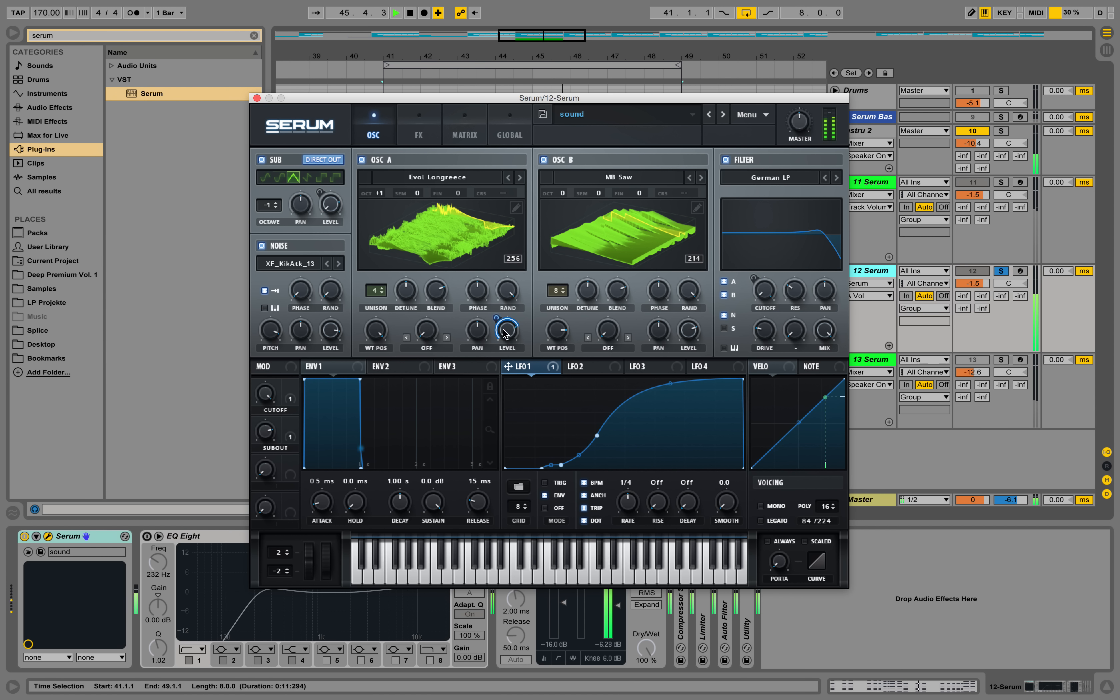
pyautogui.moveTo(496, 318); pyautogui.dragTo(495, 326)
pyautogui.press('space')
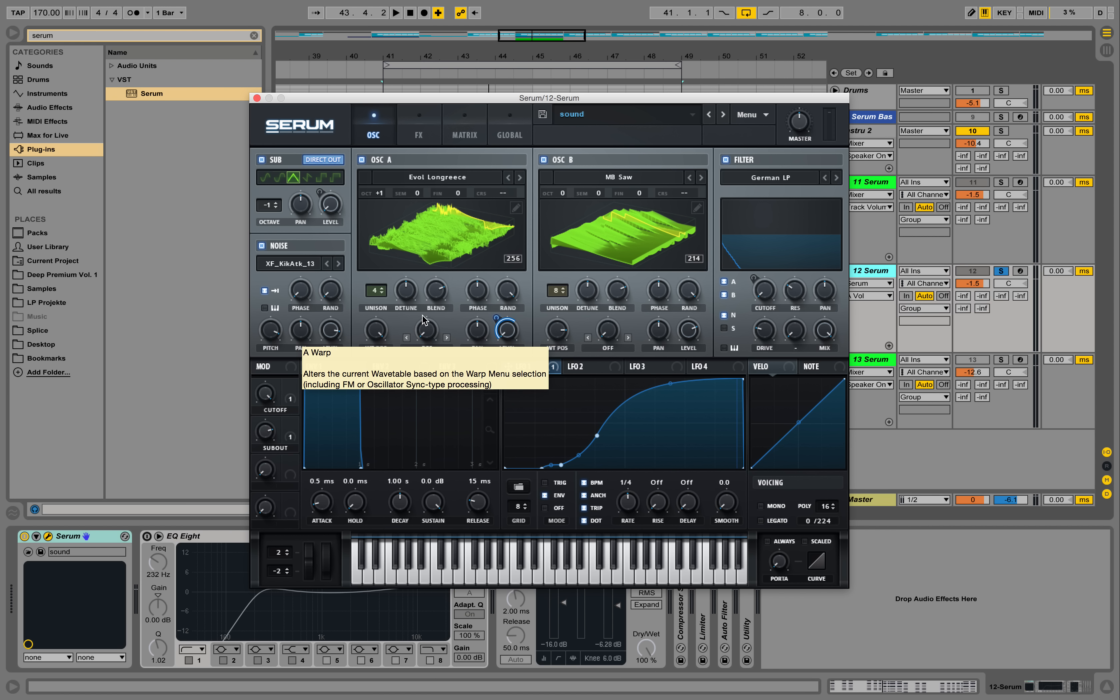
# Assign envelope 2 to the reverb mix in the effects rack
pyautogui.click(411, 370)
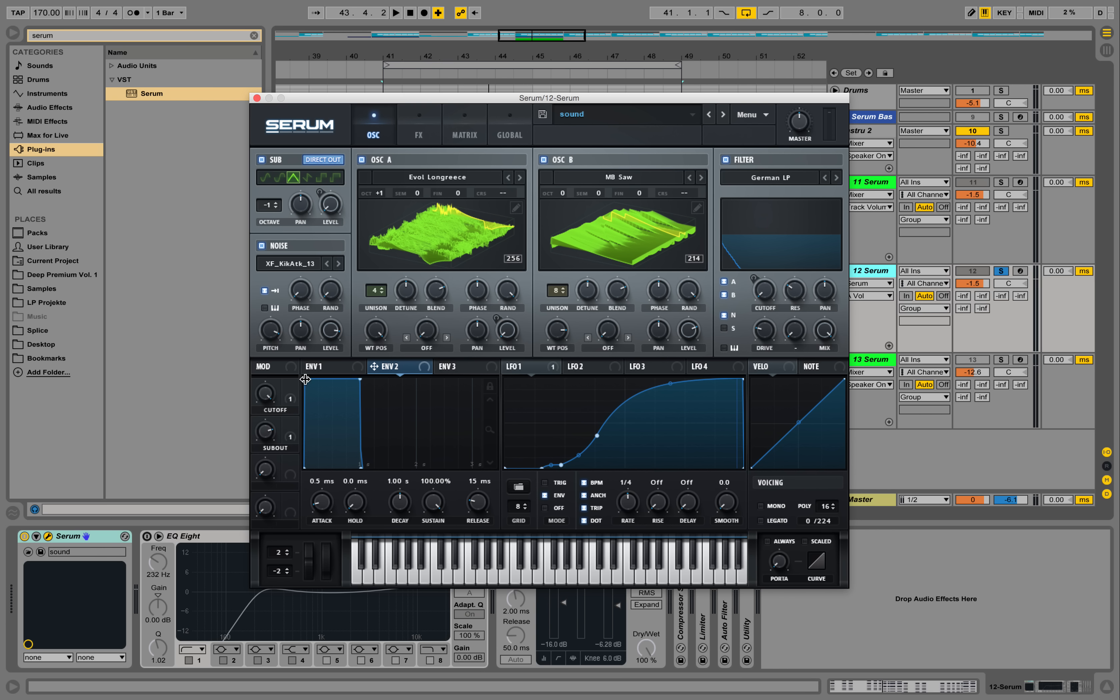
pyautogui.click(418, 130)
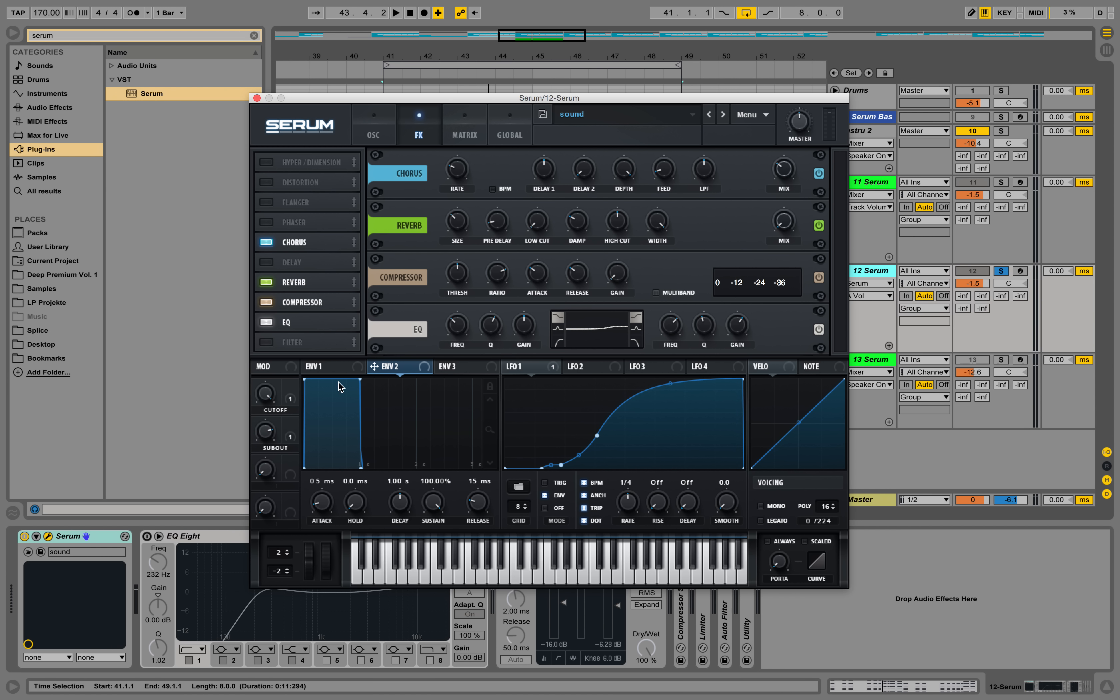
pyautogui.moveTo(379, 365); pyautogui.dragTo(794, 235)
# Set envelope 2's attack to 808 ms and its decay to 763 ms while listening to the loop
pyautogui.moveTo(307, 379); pyautogui.dragTo(400, 408)
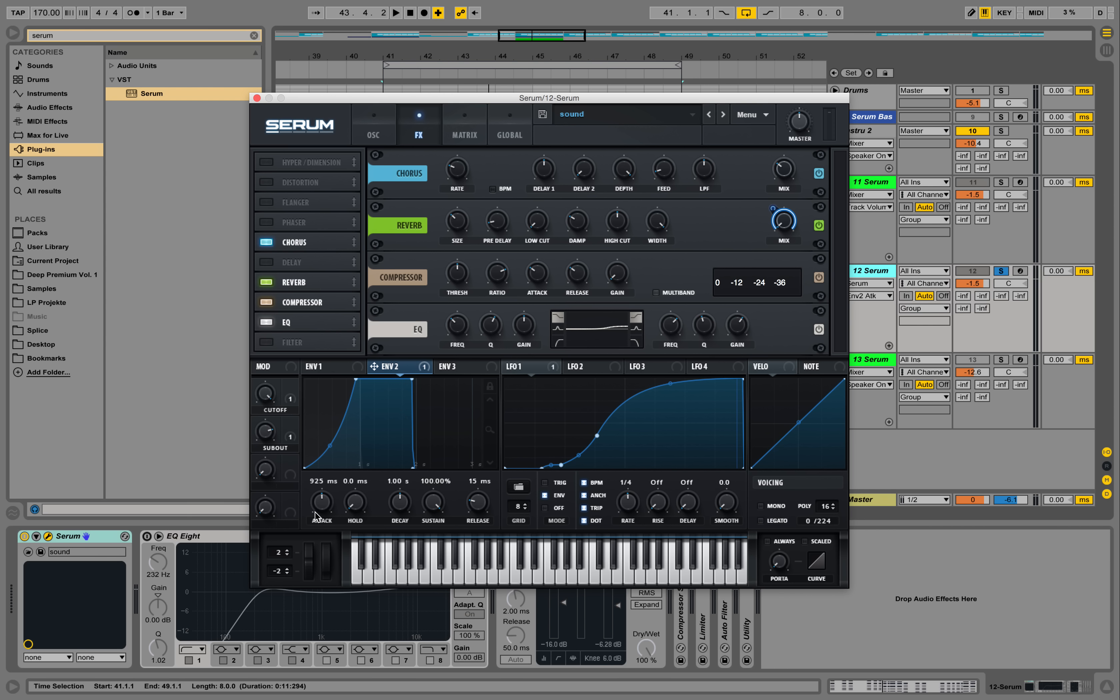
pyautogui.scroll(-5, 323, 512)
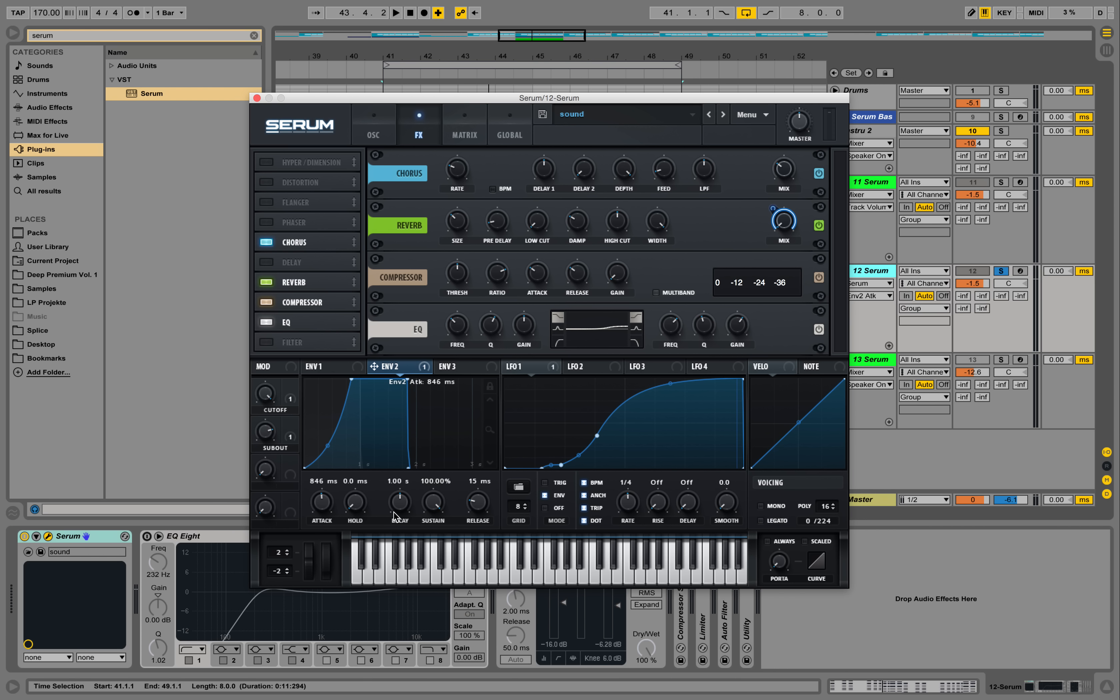
pyautogui.click(354, 504)
pyautogui.scroll(-8, 401, 507)
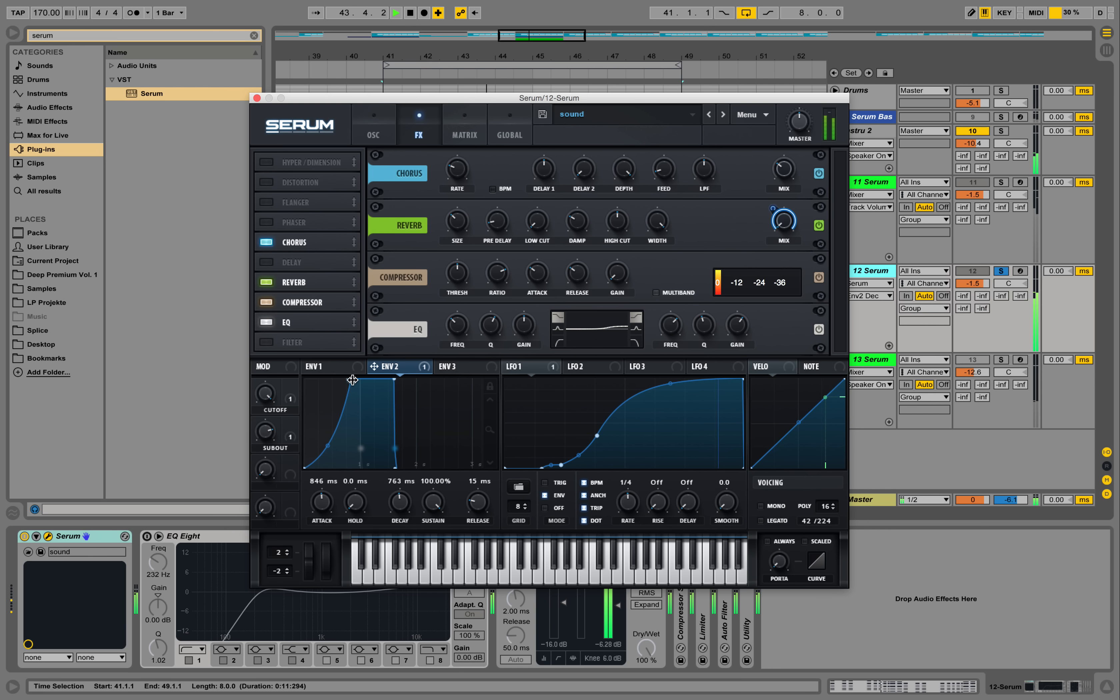
pyautogui.moveTo(321, 507)
pyautogui.mouseDown()
pyautogui.moveTo(323, 517)
pyautogui.moveTo(326, 508)
pyautogui.mouseUp()
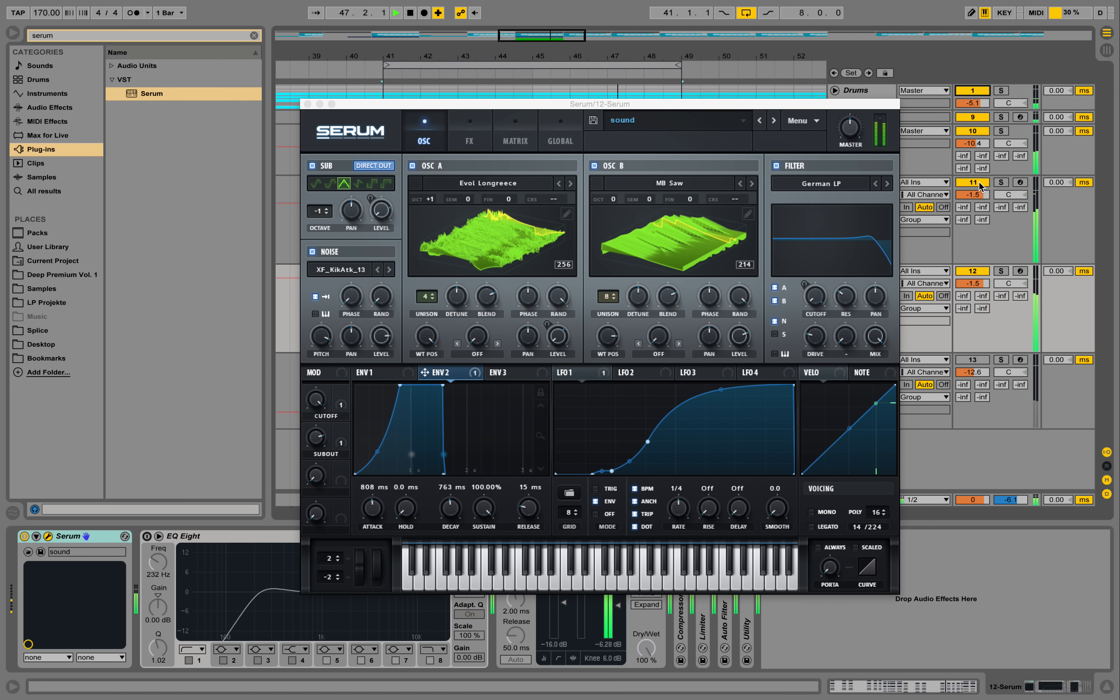
# Deactivate track 11, raise track 12's volume to -0.4, and stop playback with the synth window clear of the device chain
pyautogui.click(972, 182)
pyautogui.moveTo(972, 283); pyautogui.dragTo(972, 279)
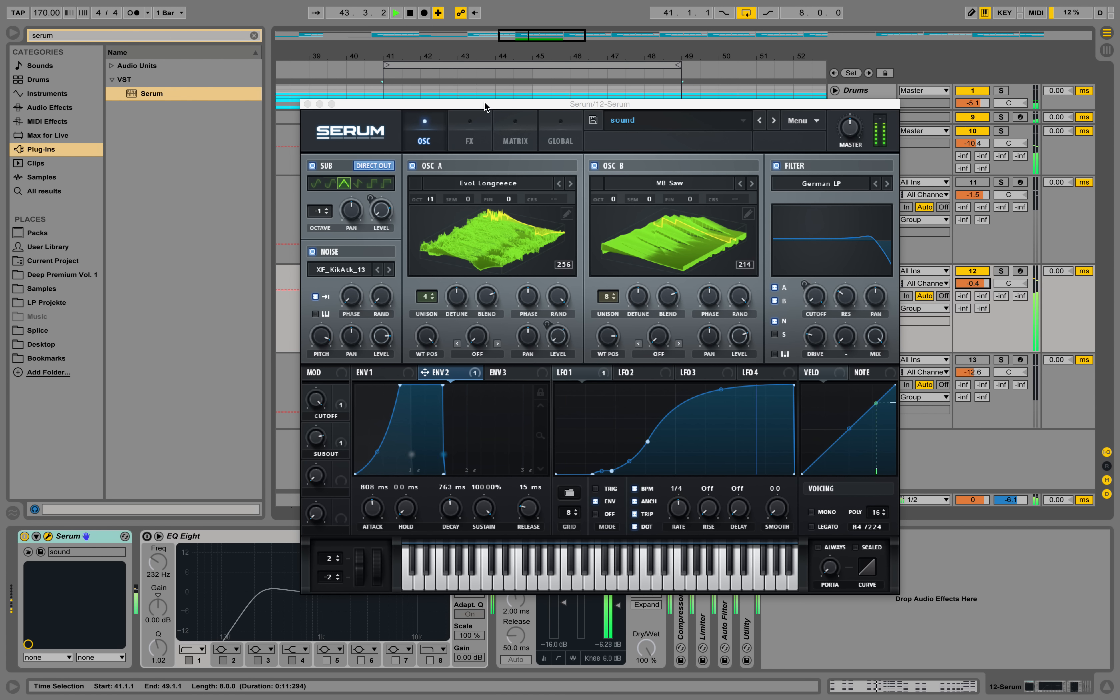
pyautogui.moveTo(484, 100); pyautogui.dragTo(406, 48)
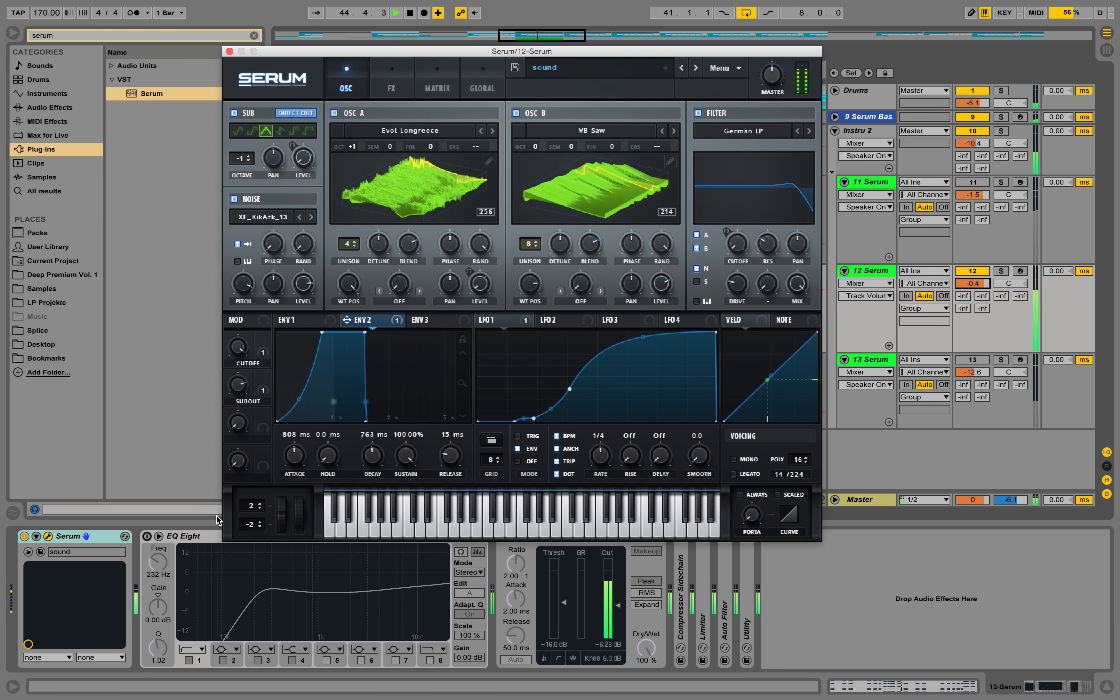
pyautogui.press('space')
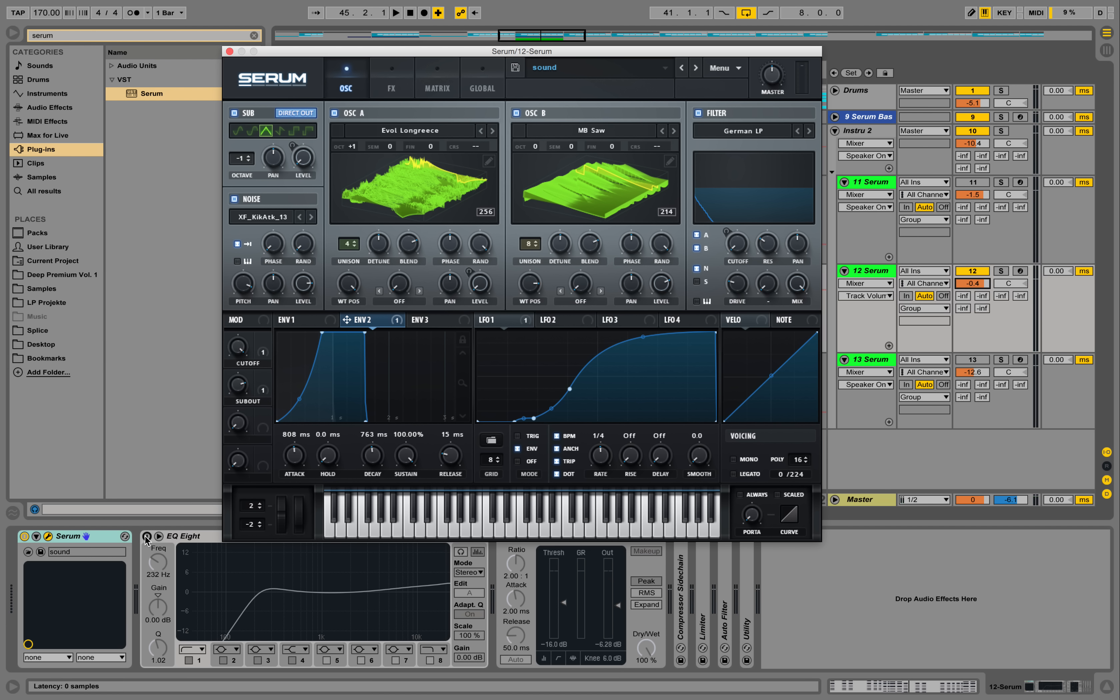
# Turn on the EQ Eight and Compressor devices on track 12 and show the compressor's activity view
pyautogui.click(147, 536)
pyautogui.moveTo(336, 51); pyautogui.dragTo(291, 28)
pyautogui.click(343, 55)
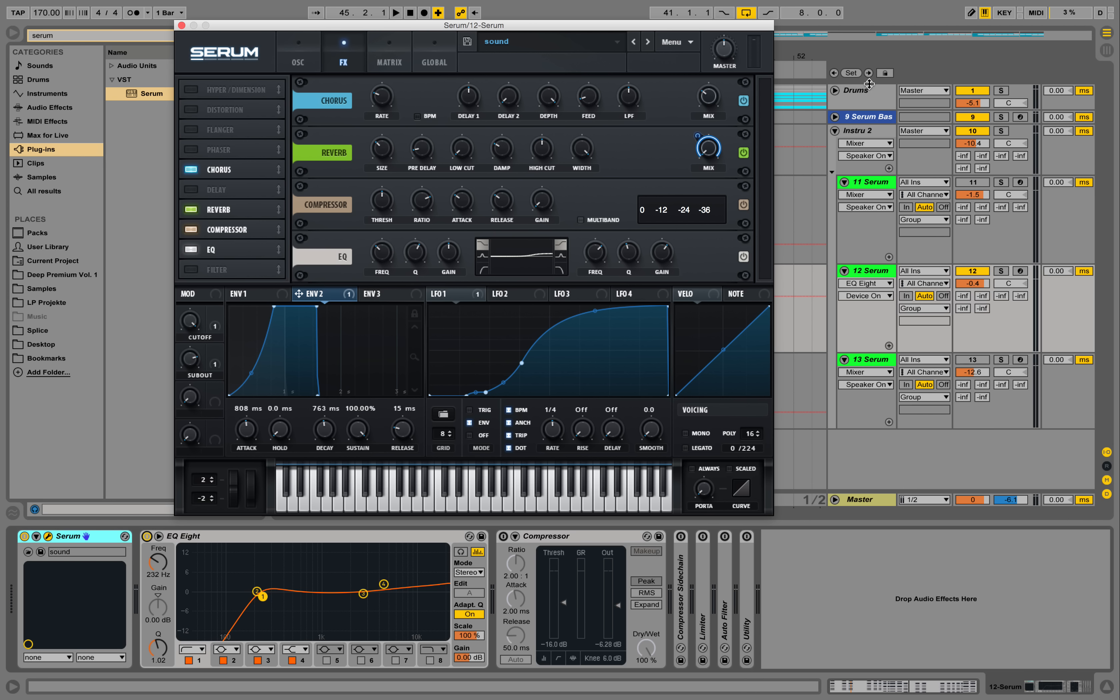
pyautogui.click(503, 536)
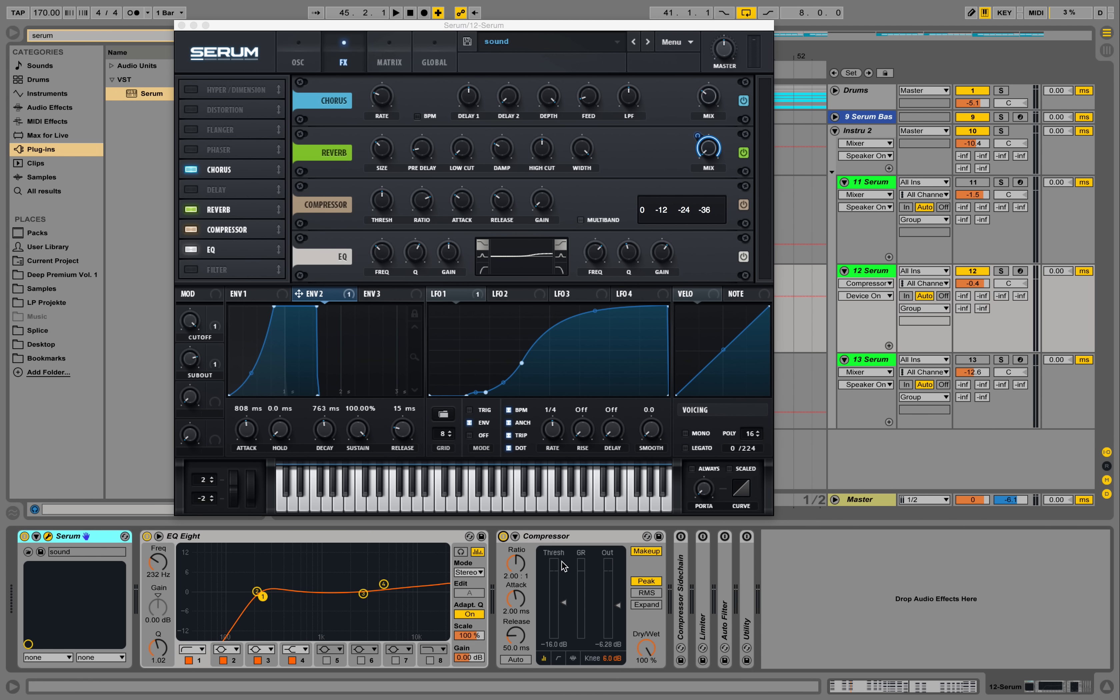
pyautogui.click(572, 660)
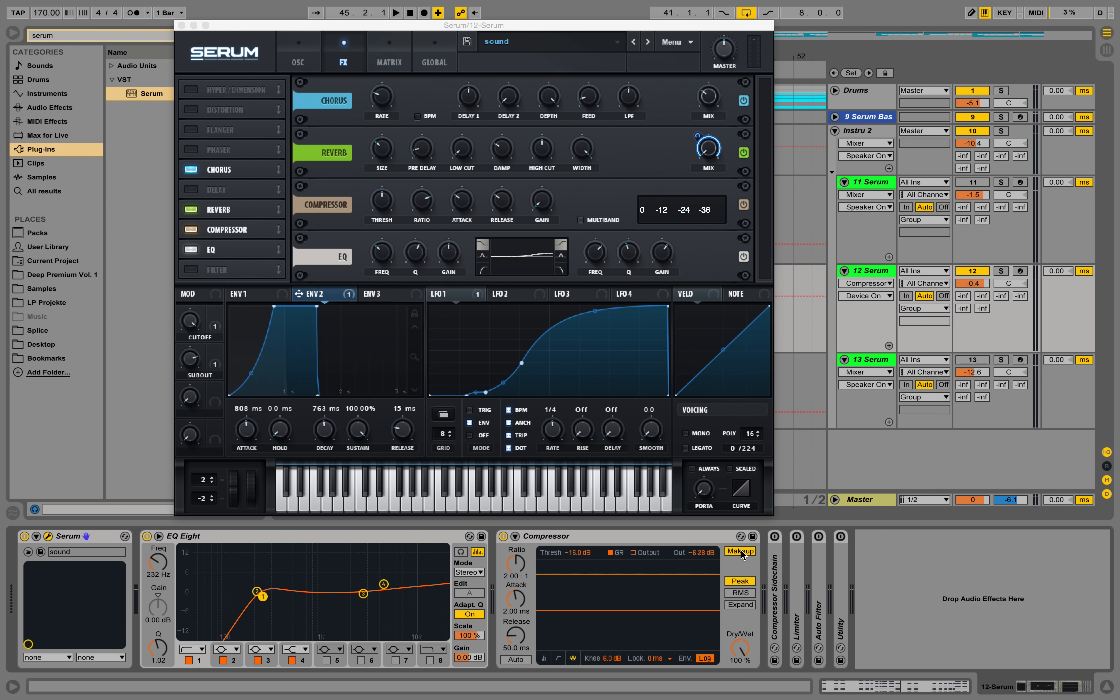
# Play the loop to hear the processed chord sound, returning to the oscillator settings before stopping playback
pyautogui.press('space')
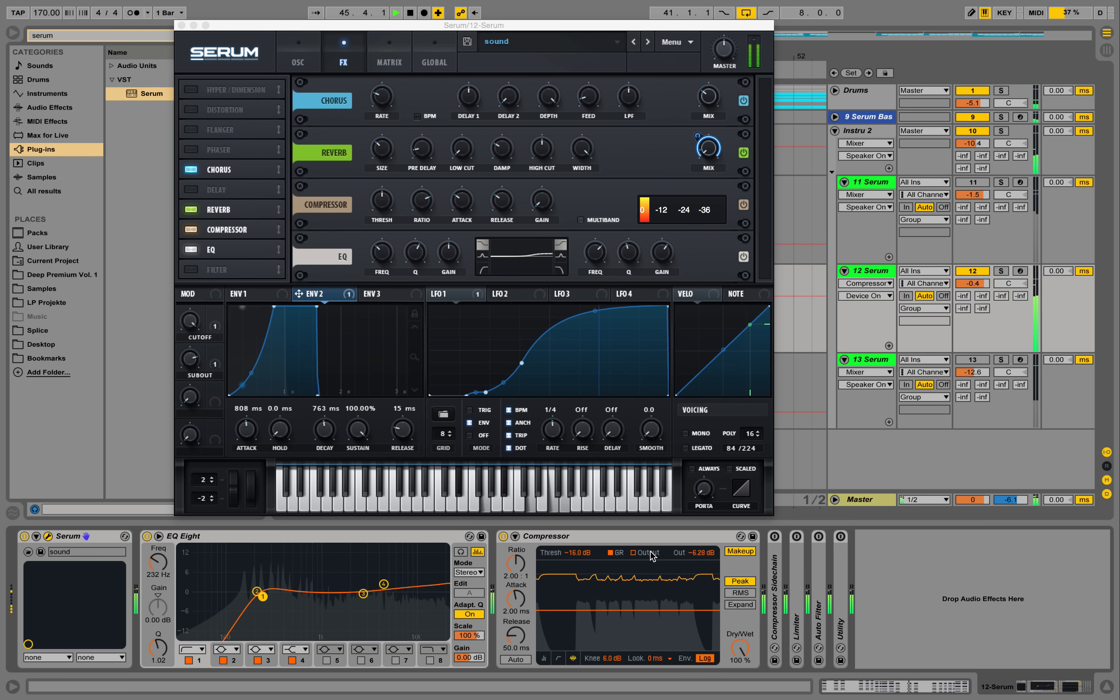
pyautogui.click(390, 56)
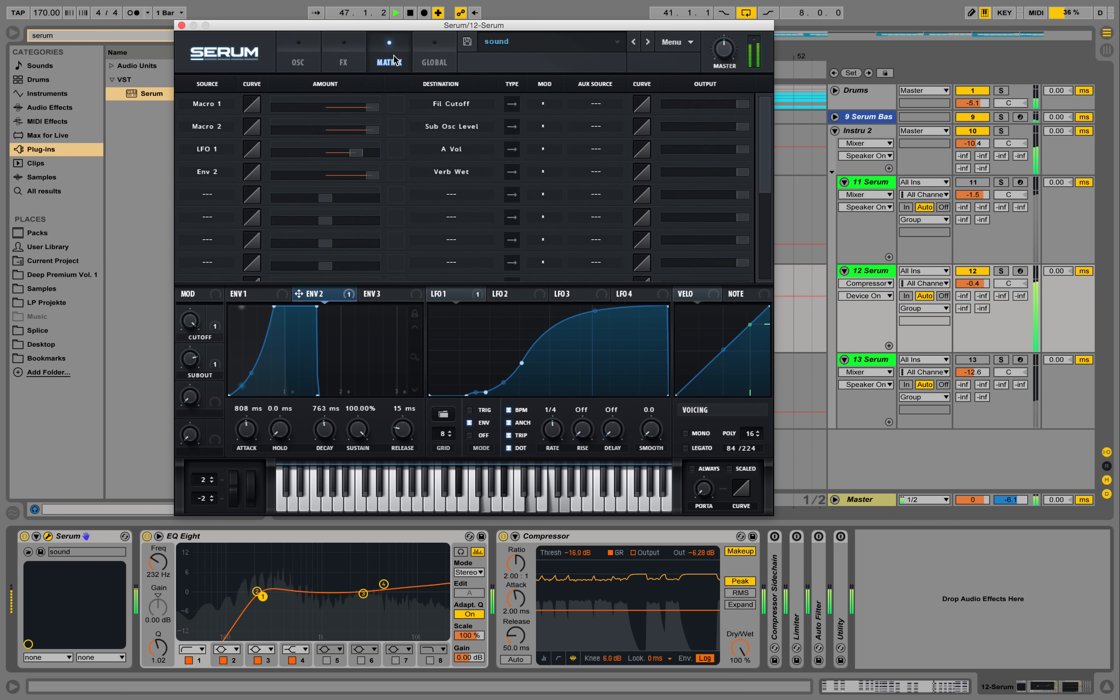
pyautogui.click(299, 51)
pyautogui.press('space')
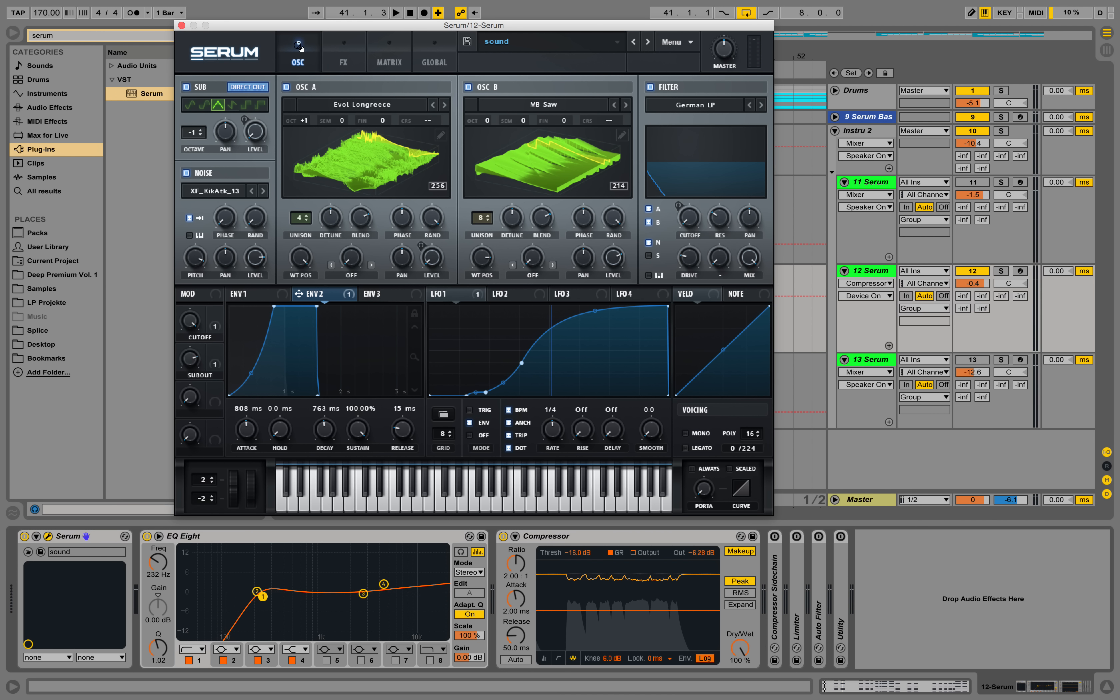